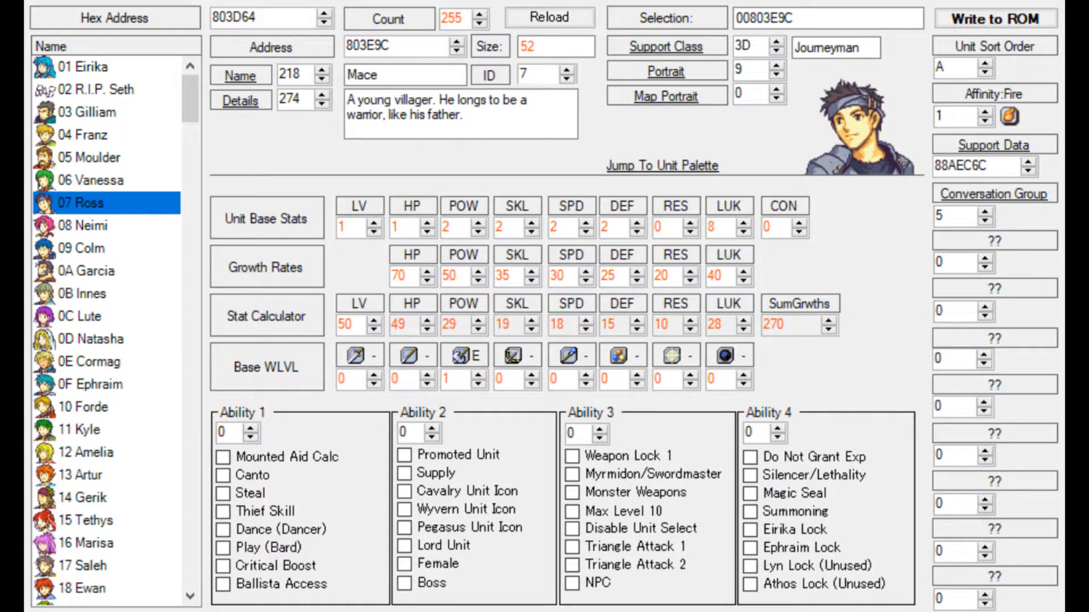
View the character data of unit 04 Franz, and return to unit 07 Ross
type("04")
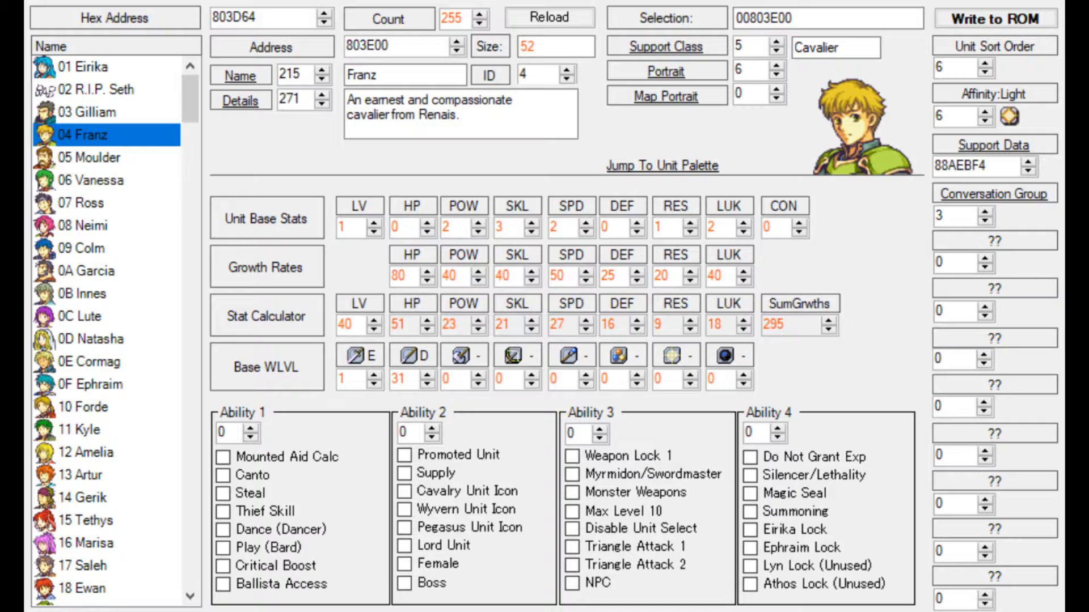
key("Down")
key("Down")
key("Down")
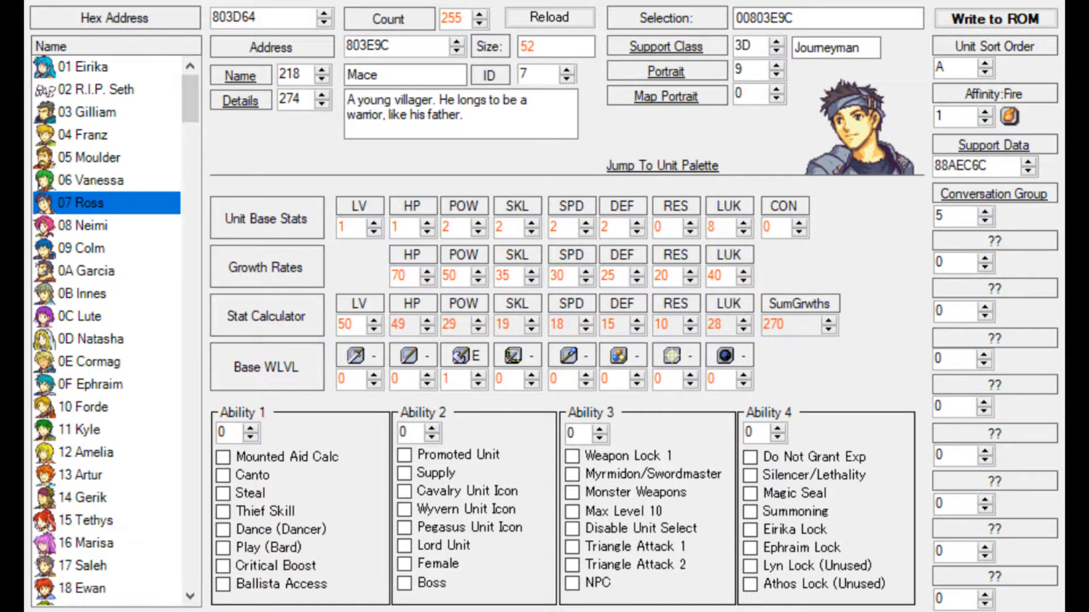
Look through the character data of Eirika, Amelia, Ewan and Ephraim, and return to Ross
left_click(114, 67)
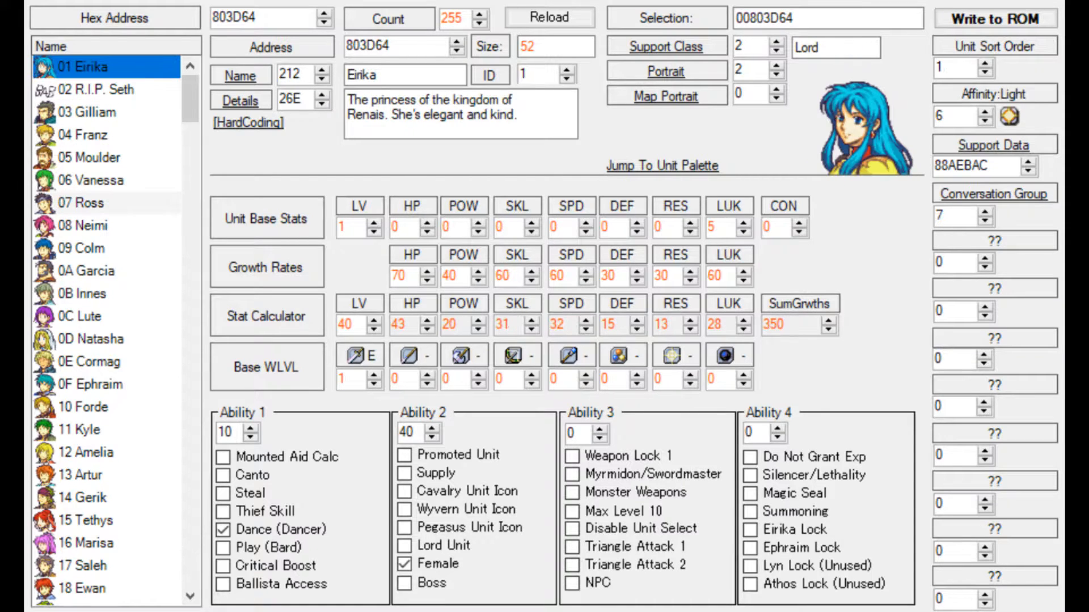
left_click(113, 203)
left_click(113, 452)
scroll(113, 432, "down", 2)
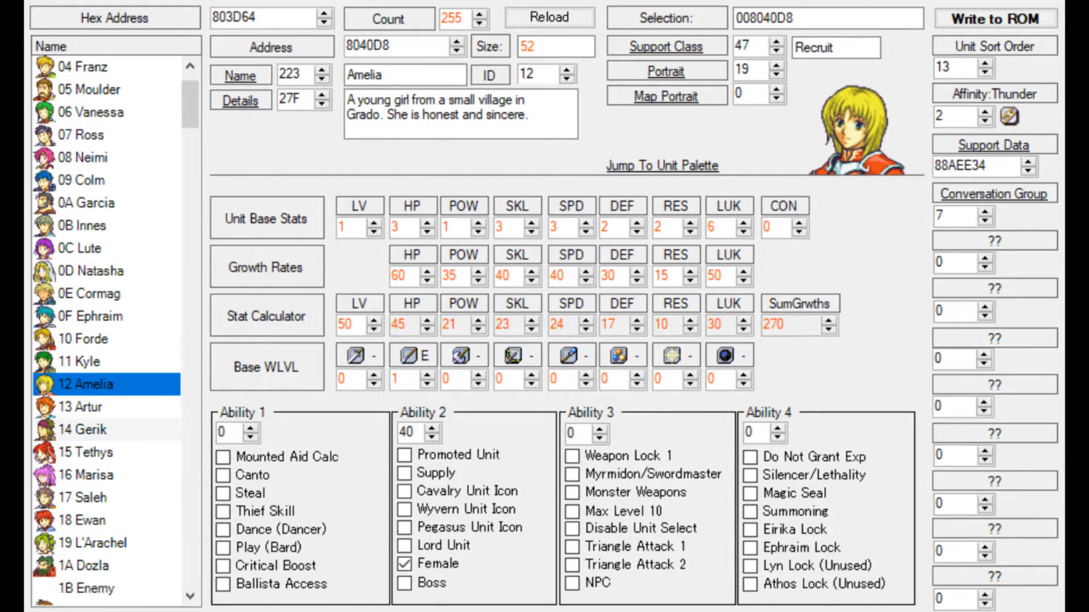
left_click(113, 453)
scroll(107, 341, "up", 2)
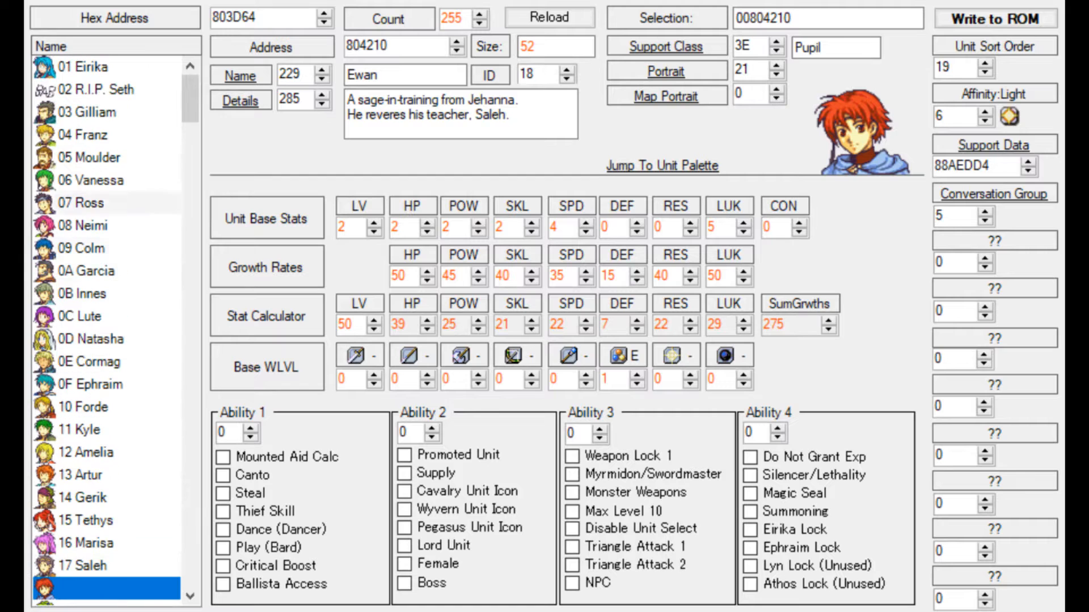
left_click(114, 384)
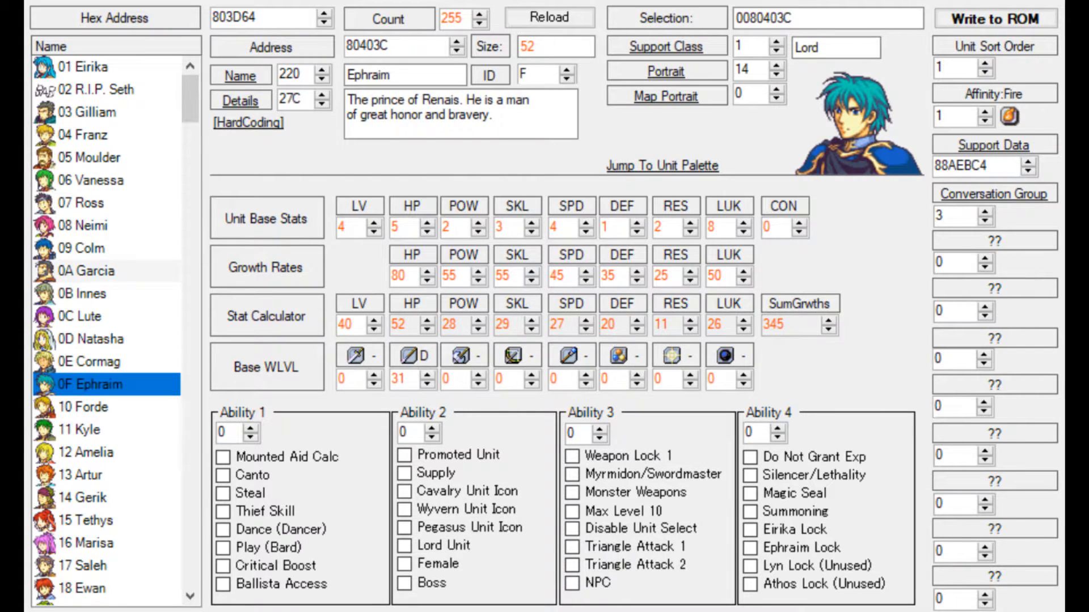
left_click(114, 67)
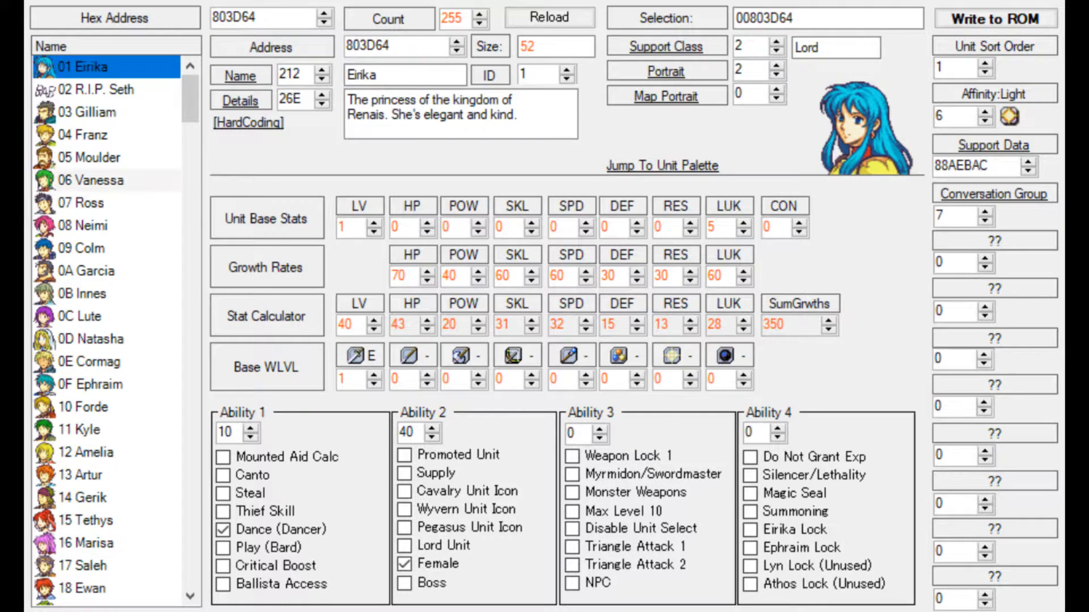
left_click(114, 203)
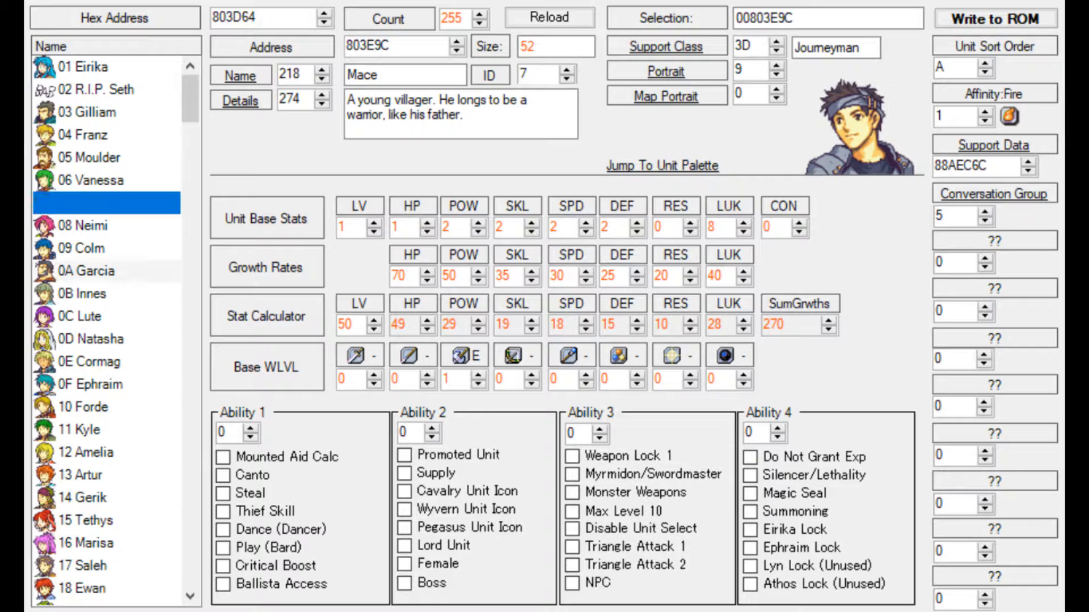
Browse the unit list down to the generic Soldier entries and view the data of unit 84 Soldier
scroll(113, 329, "down", 6)
scroll(108, 329, "down", 14)
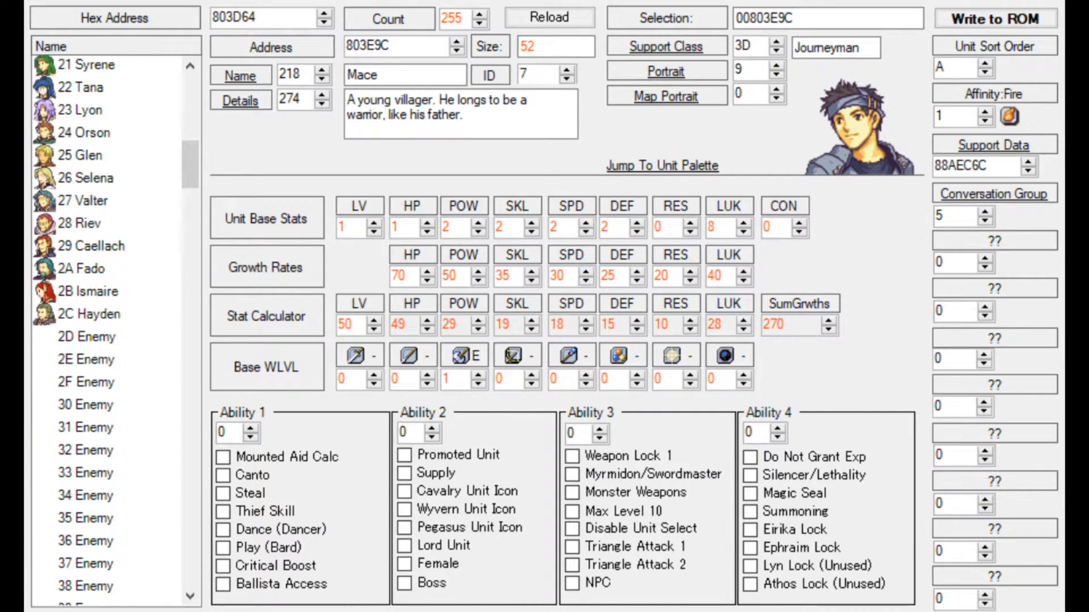
scroll(107, 329, "down", 7)
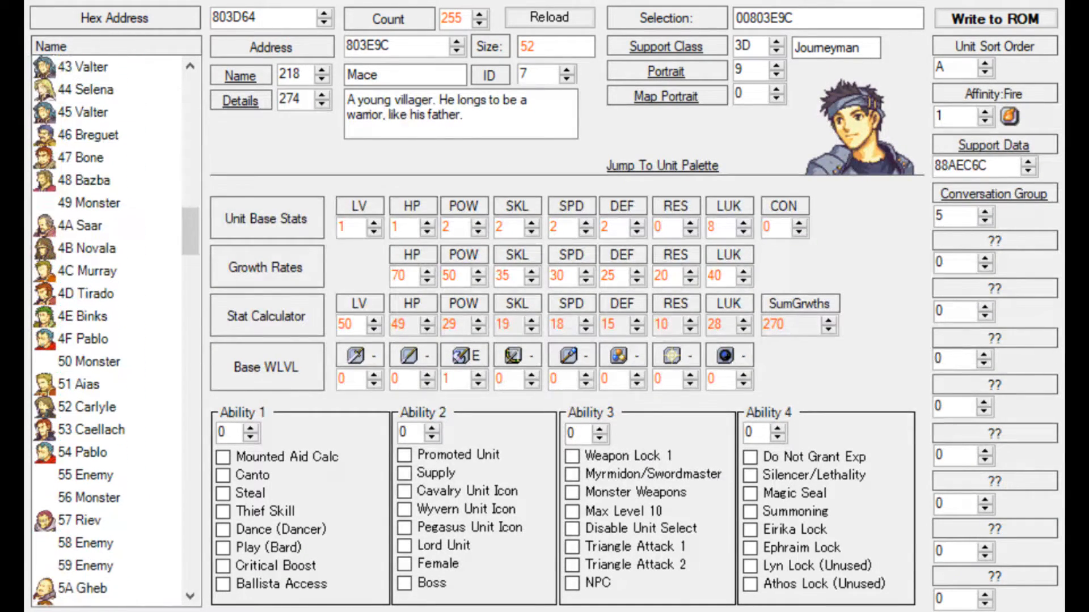
scroll(108, 329, "down", 6)
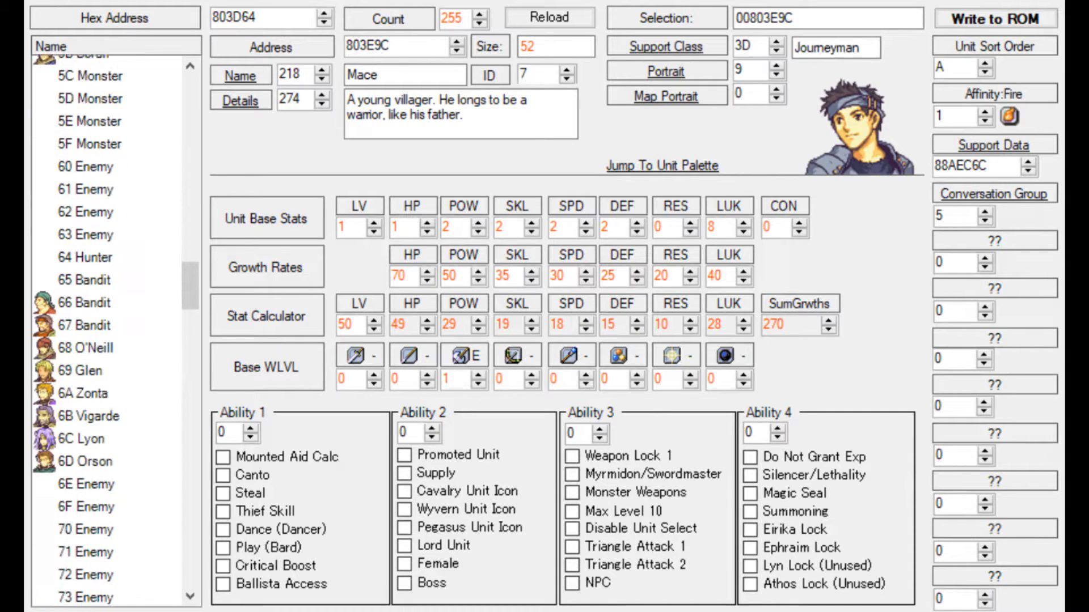
scroll(107, 329, "down", 8)
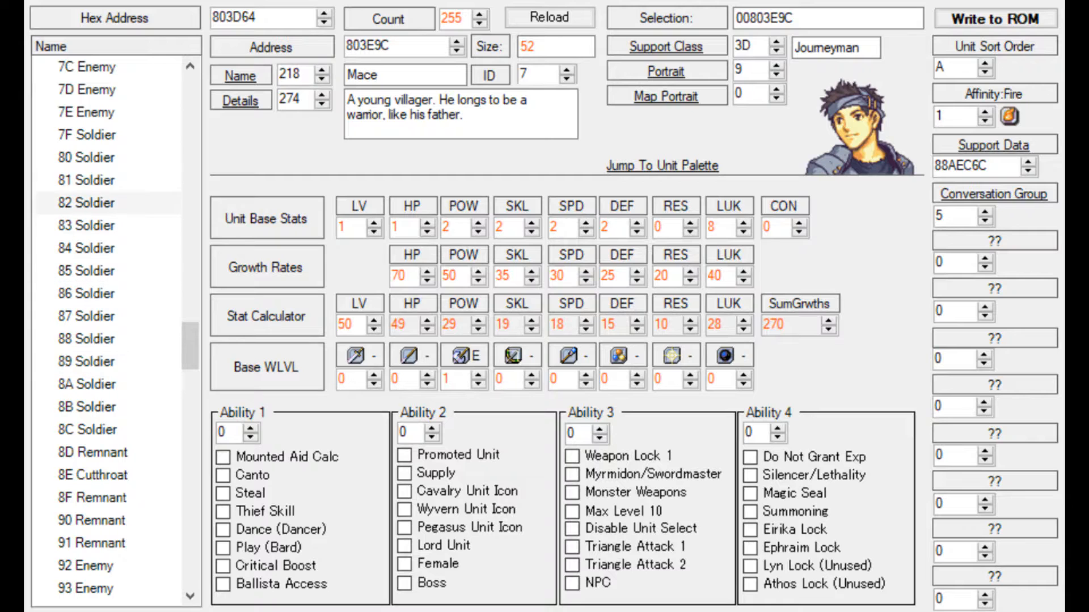
left_click(108, 135)
left_click(108, 180)
left_click(108, 226)
left_click(107, 248)
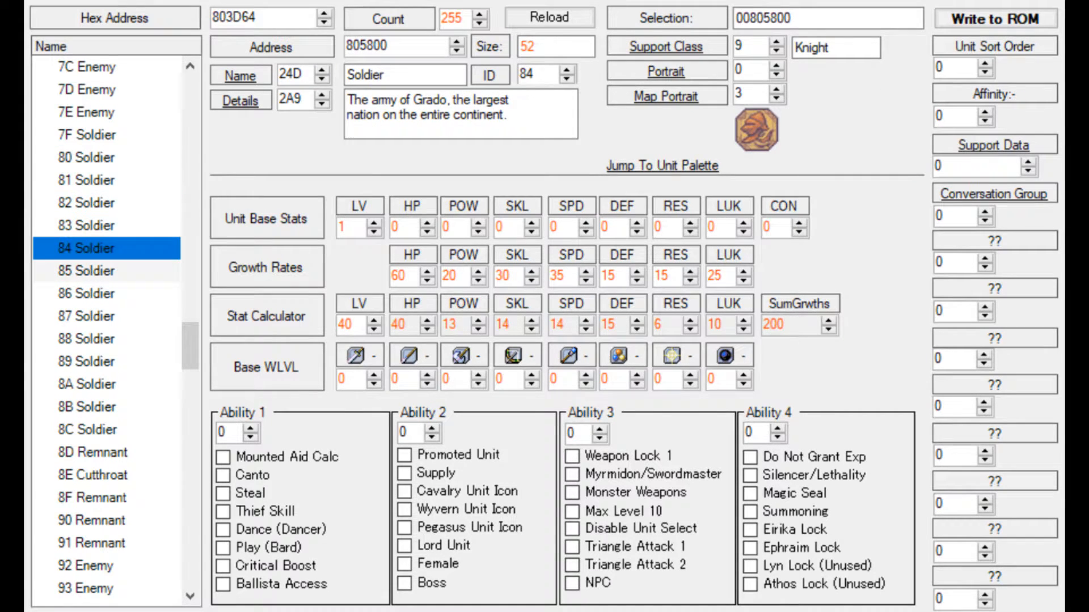
Go back to the playable characters in the unit list and reopen unit 07 Ross
scroll(108, 271, "up", 18)
scroll(108, 328, "up", 18)
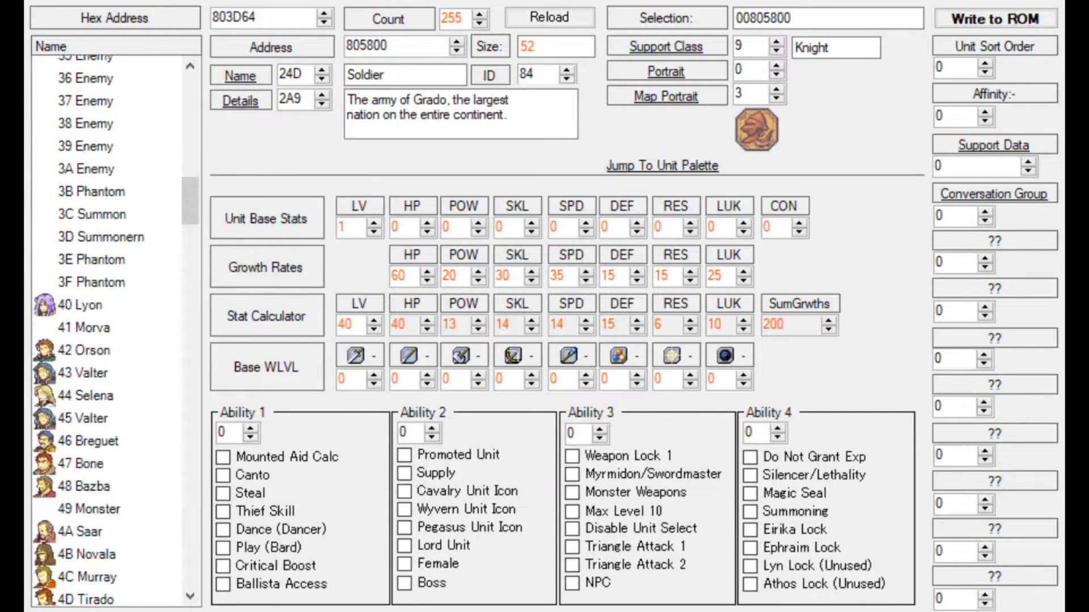
scroll(108, 329, "up", 5)
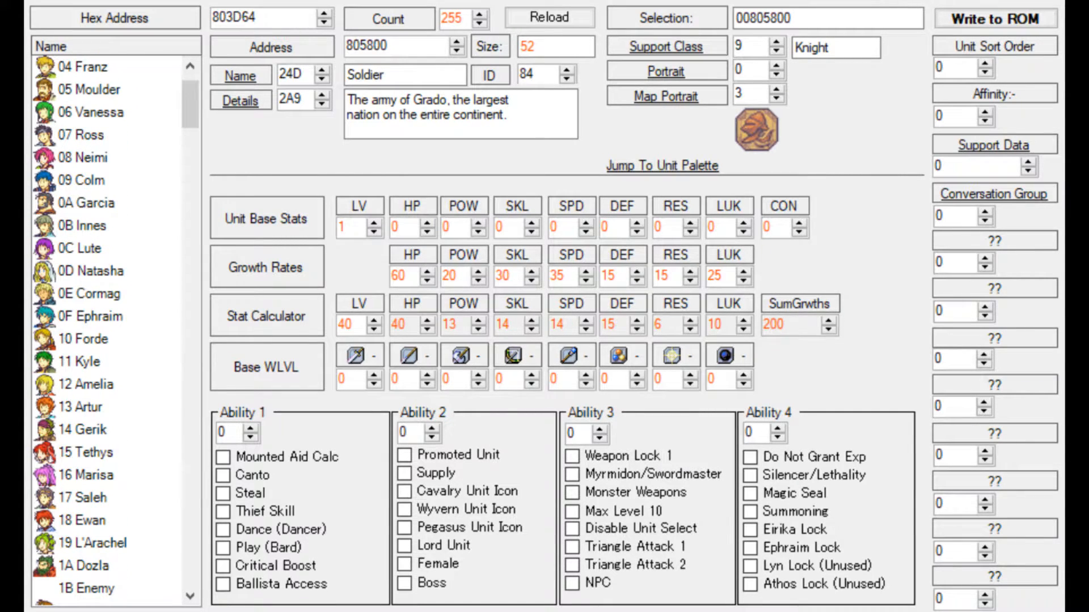
scroll(108, 180, "up", 1)
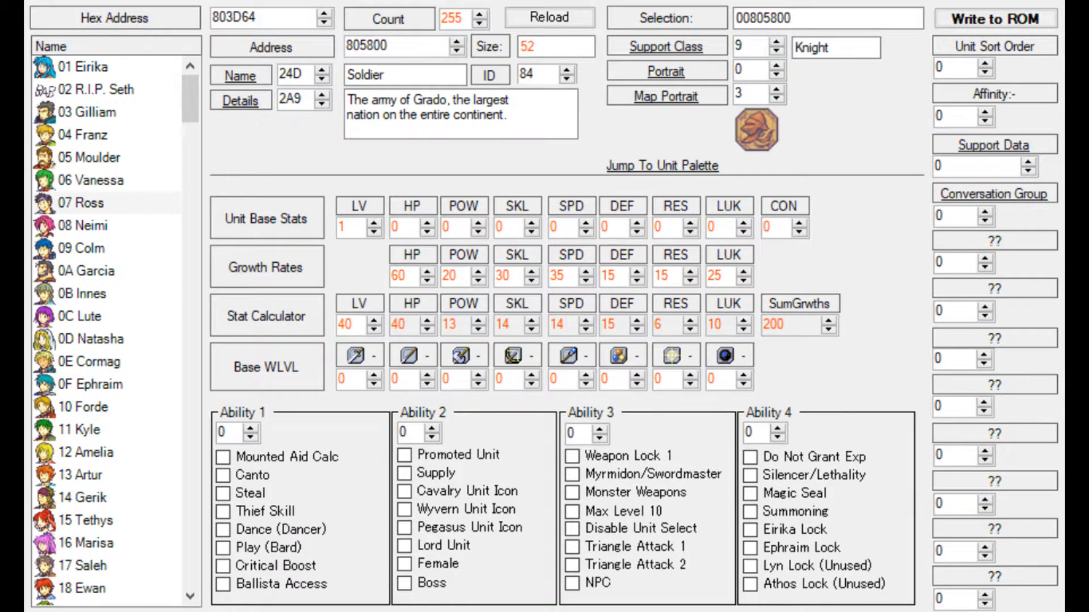
left_click(108, 202)
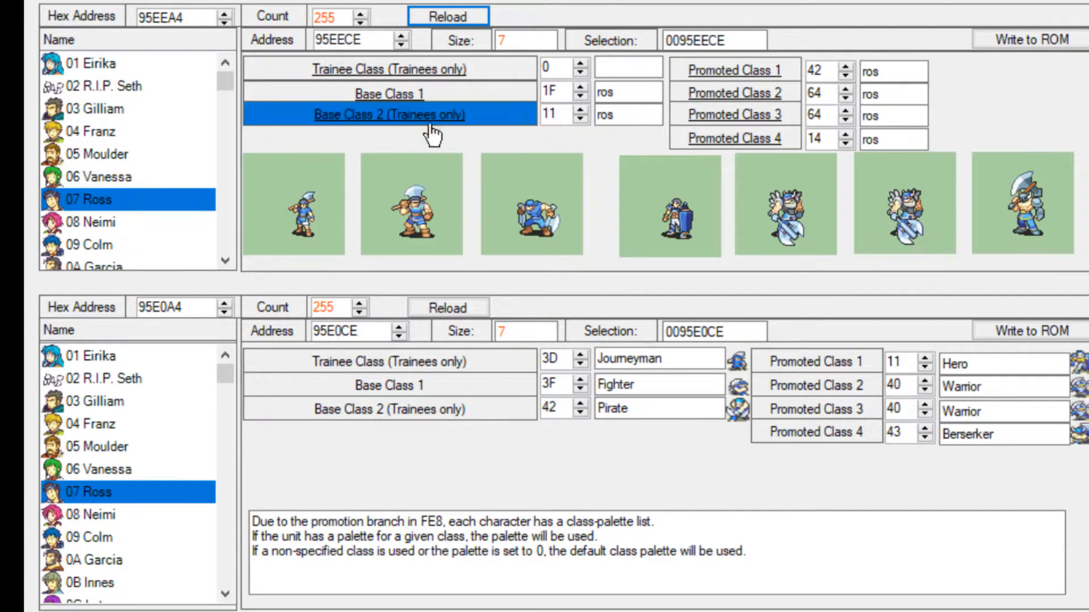
Preview neighbouring palettes for Ross's Base Class 1 in the palette table, stopping at palette 20
left_click(585, 88)
left_click(586, 88)
left_click(579, 96)
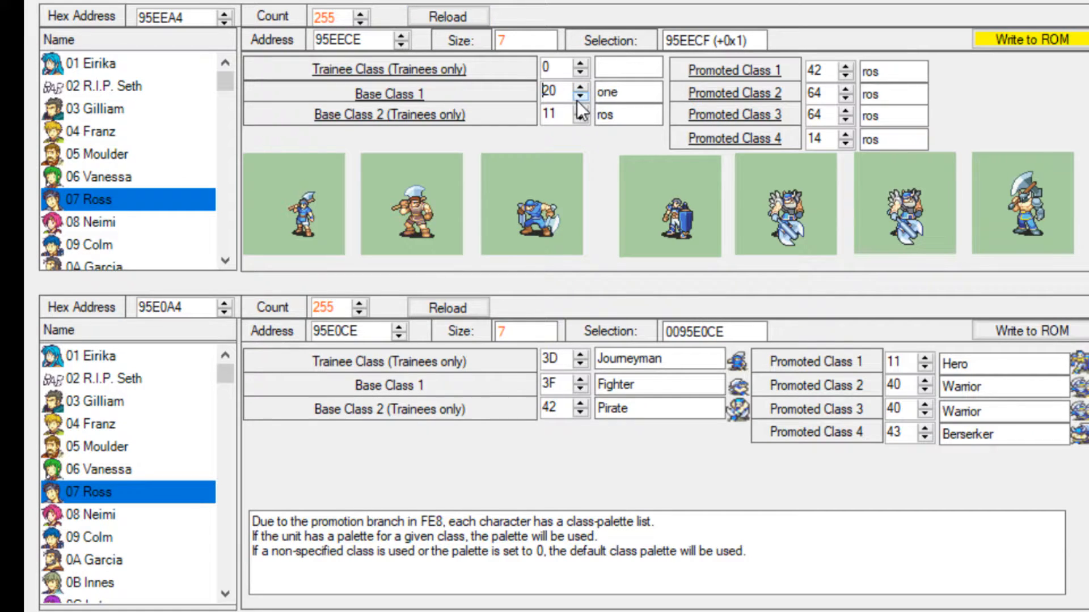
left_click(579, 97)
left_click(579, 97)
left_click(580, 87)
left_click(579, 86)
left_click(579, 87)
left_click(580, 87)
left_click(580, 87)
left_click(579, 87)
left_click(580, 96)
left_click(579, 96)
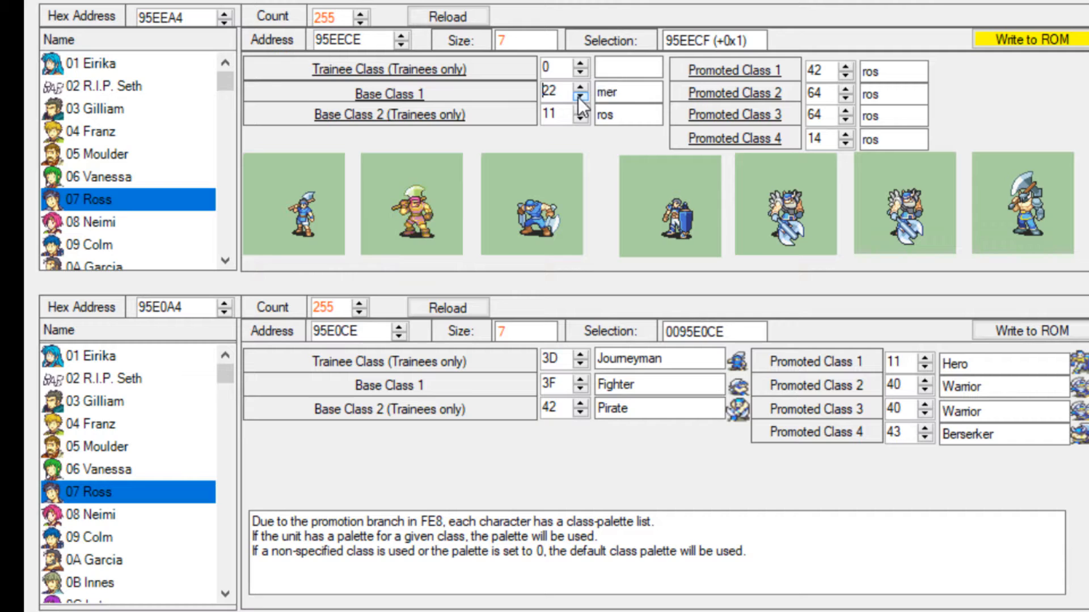
left_click(579, 96)
left_click(579, 96)
left_click(584, 90)
left_click(577, 98)
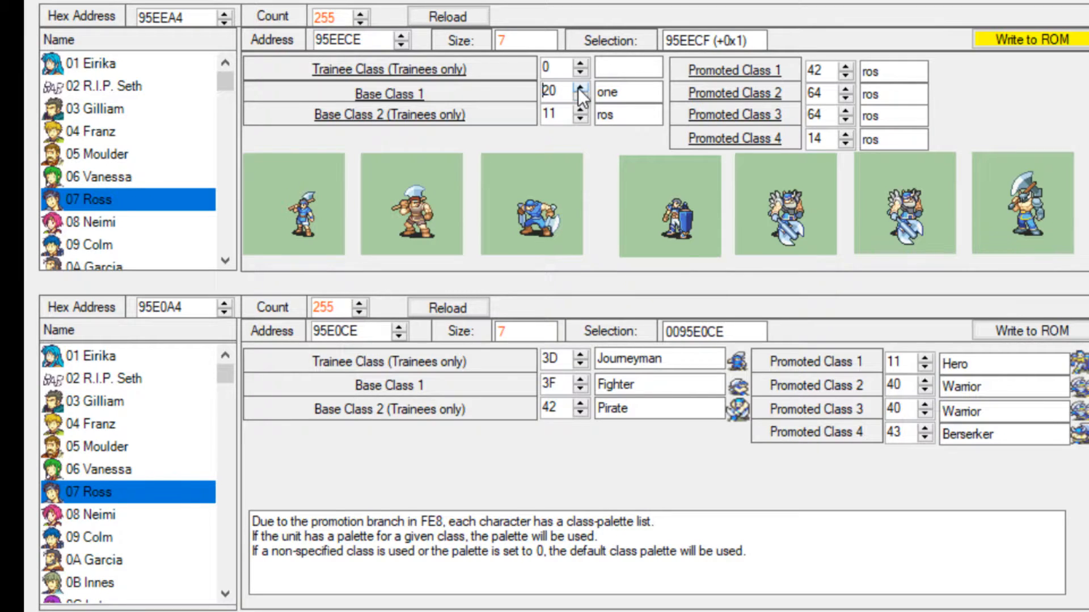
Step Ross's Base Class 1 palette up to 33 to preview other characters' colours on the class sprite
left_click(578, 88)
left_click(579, 88)
left_click(579, 88)
left_click(578, 87)
left_click(579, 88)
left_click(578, 88)
left_click(578, 88)
left_click(579, 88)
left_click(580, 88)
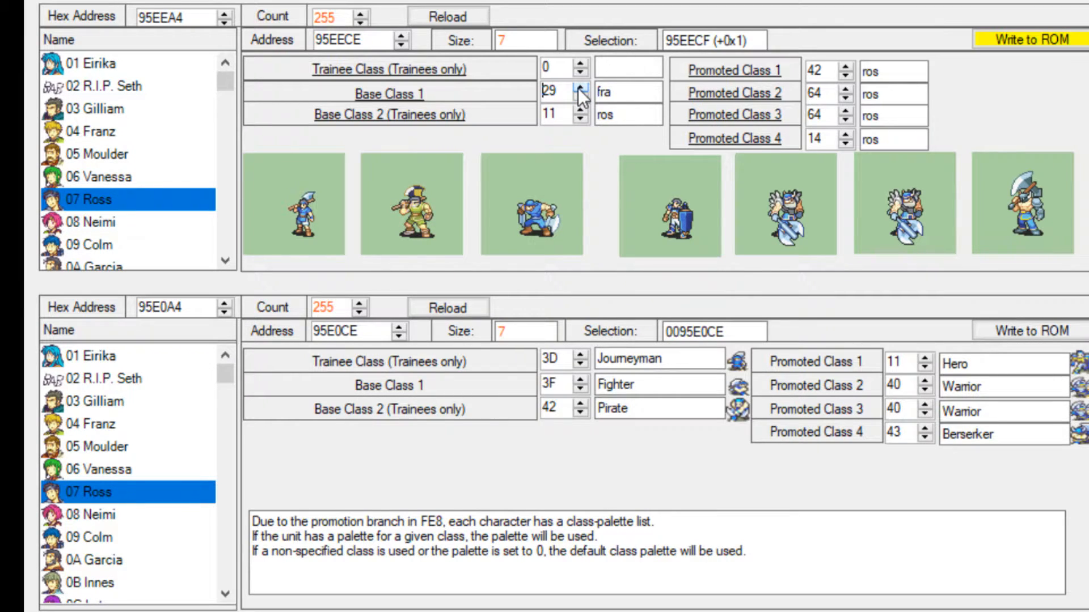
left_click(579, 88)
left_click(579, 87)
left_click(579, 87)
left_click(580, 88)
left_click(580, 88)
left_click(580, 88)
left_click(580, 88)
left_click(579, 88)
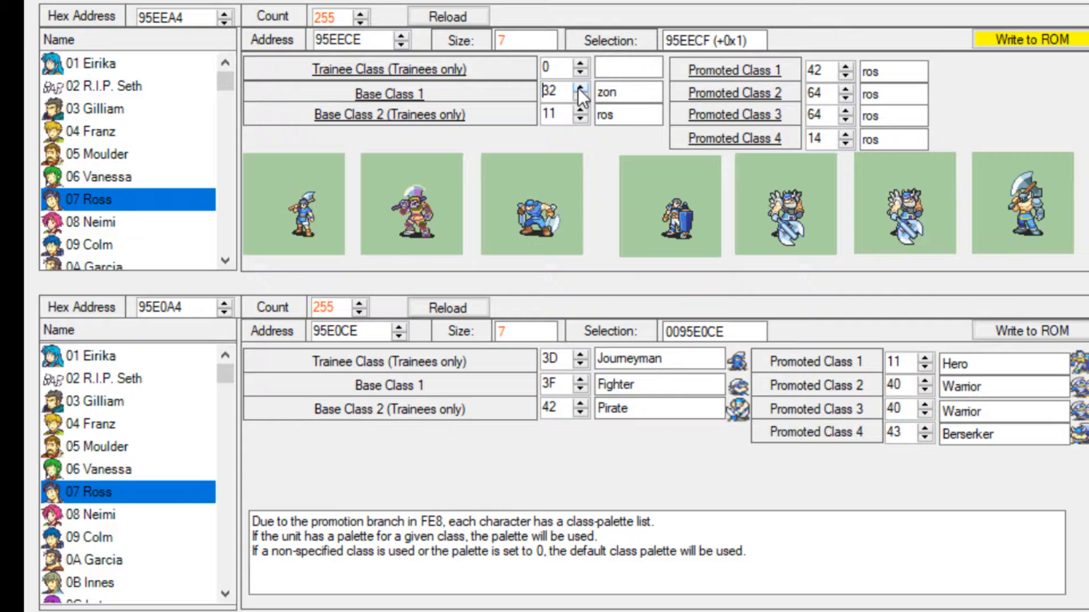
left_click(579, 87)
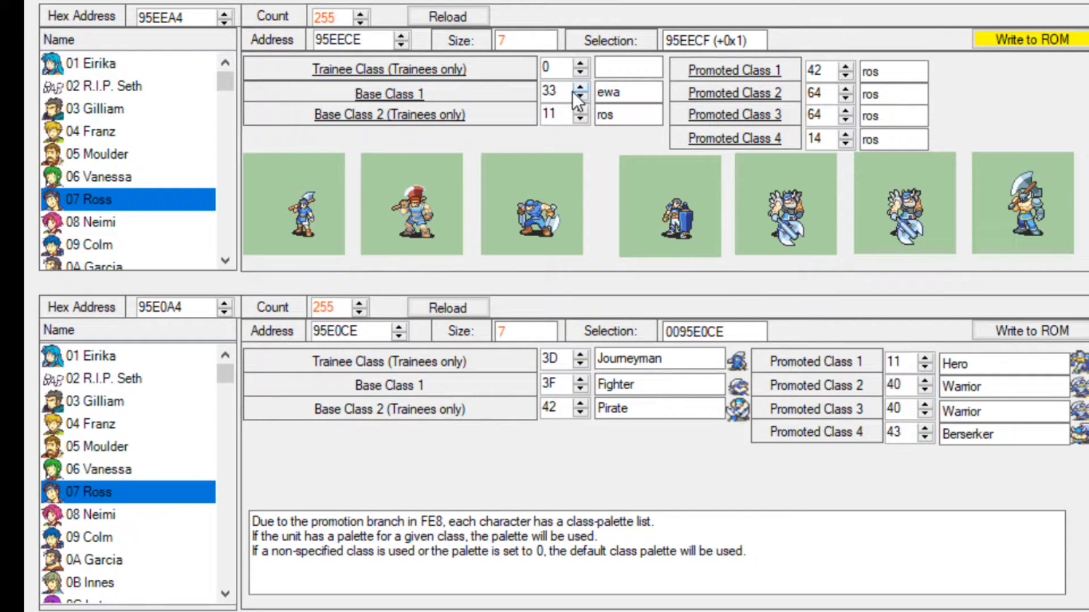
Step Ross's Base Class 1 palette back down to 1F
left_click(580, 97)
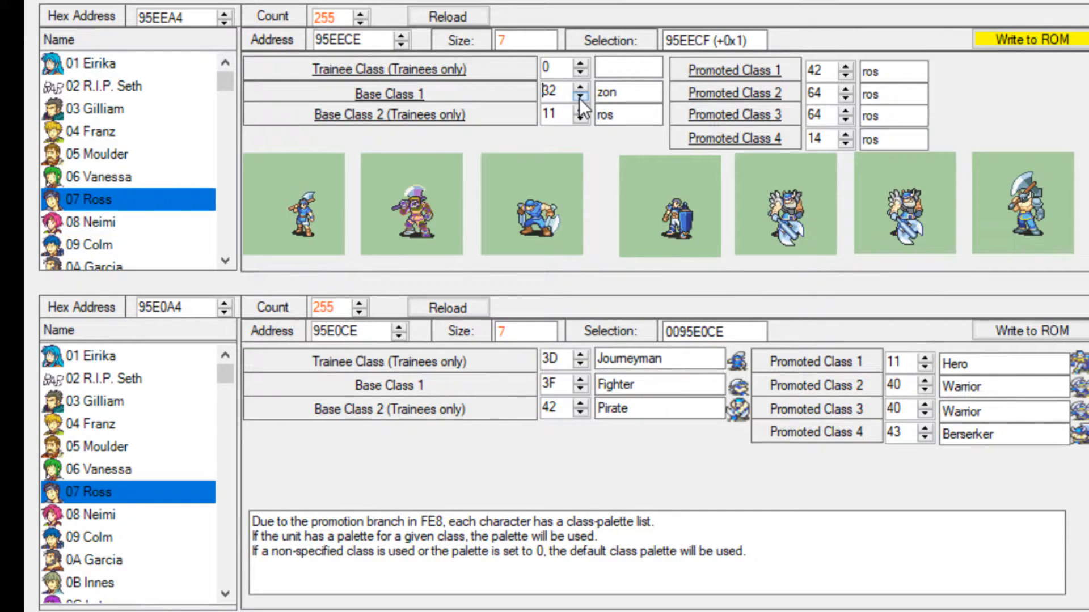
left_click(580, 98)
left_click(579, 97)
left_click(580, 97)
left_click(580, 98)
left_click(580, 98)
left_click(580, 98)
left_click(580, 97)
left_click(580, 97)
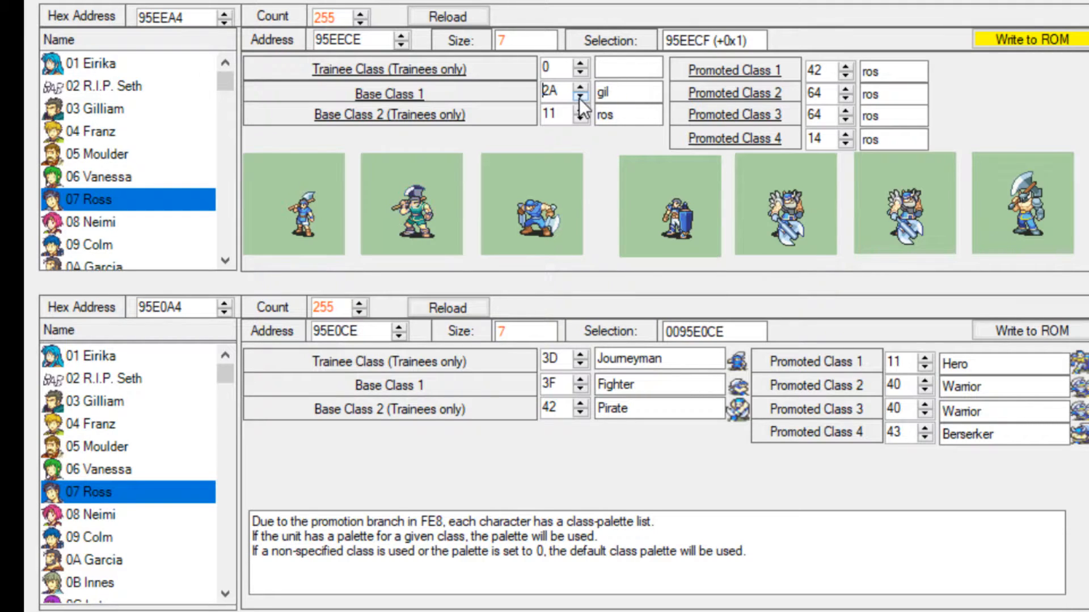
left_click(579, 98)
left_click(580, 98)
left_click(579, 97)
left_click(580, 97)
left_click(579, 97)
left_click(579, 96)
left_click(579, 97)
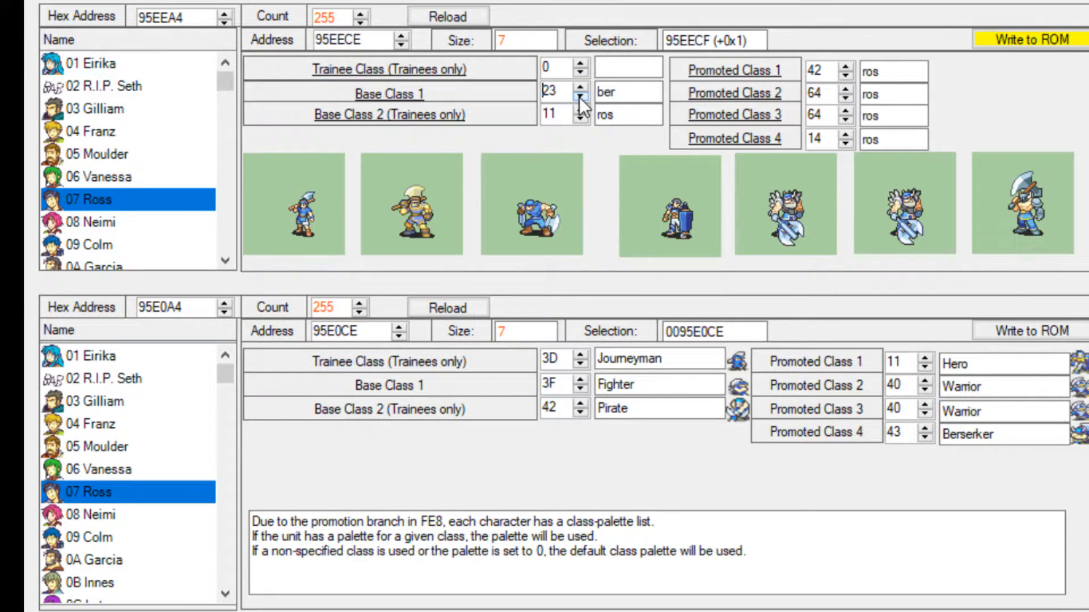
left_click(580, 97)
left_click(580, 97)
left_click(580, 96)
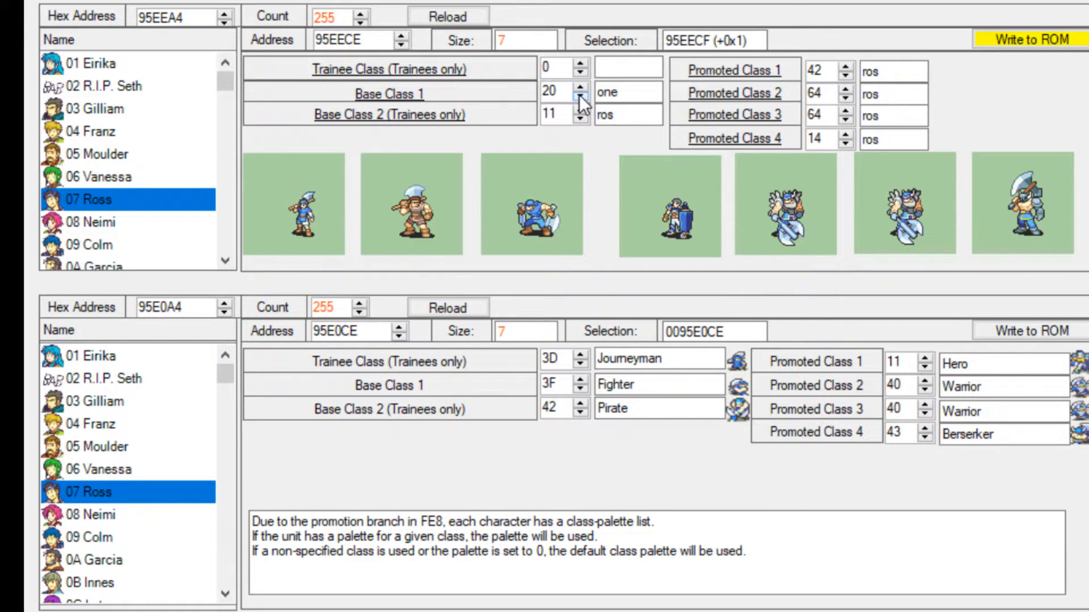
left_click(579, 95)
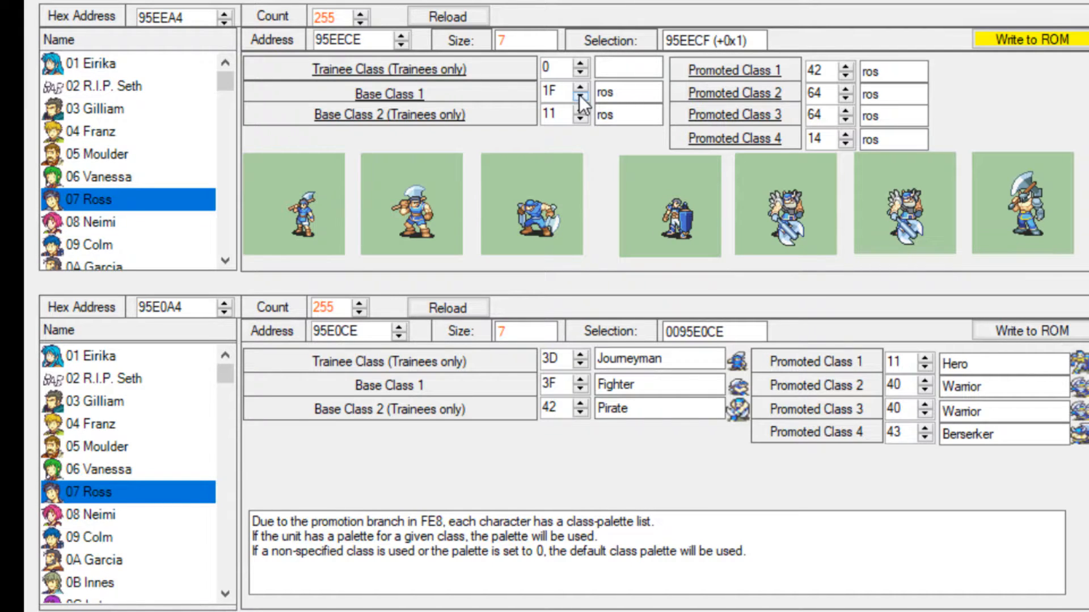
Try Brigand (41), Journeyman (3D) and Warrior (40) as Ross's Base Class 1, and return it to Fighter (3F)
left_click(583, 382)
left_click(583, 382)
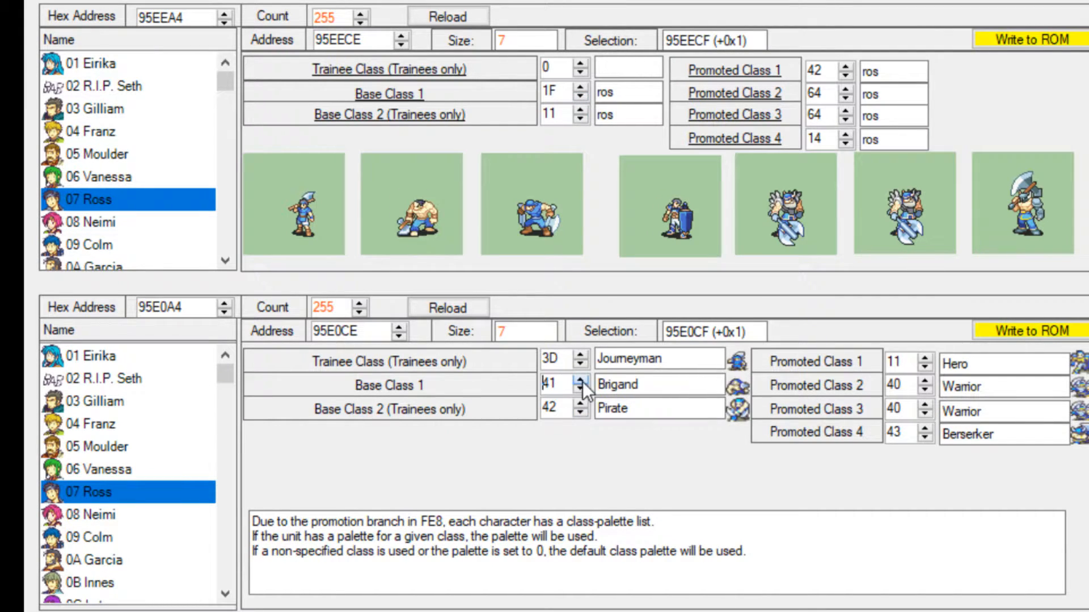
left_click(582, 390)
left_click(583, 390)
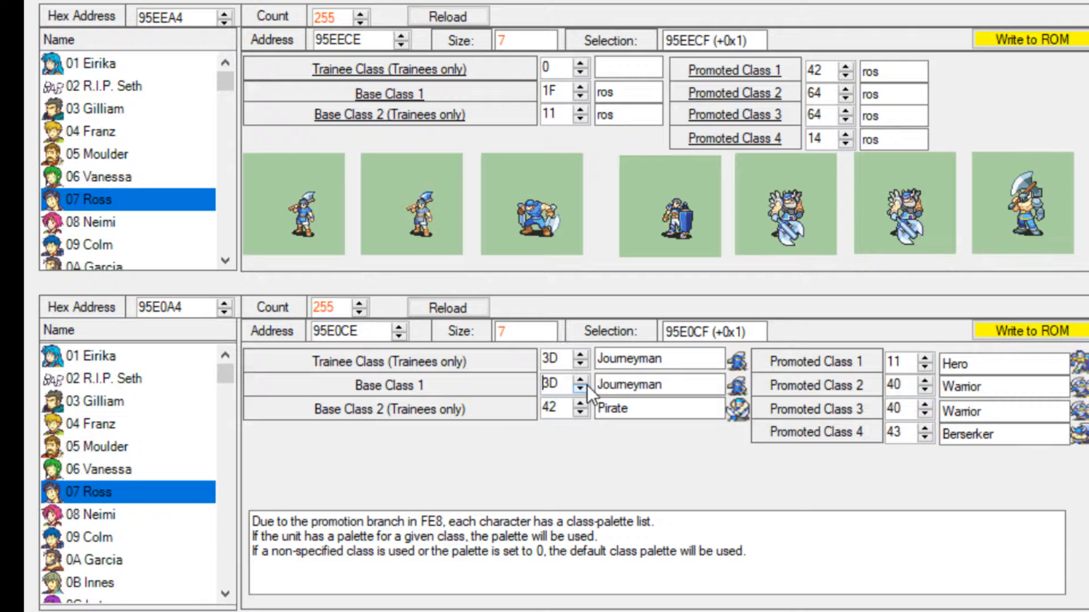
left_click(583, 389)
left_click(582, 390)
left_click(583, 382)
left_click(582, 382)
left_click(583, 382)
left_click(583, 382)
left_click(583, 382)
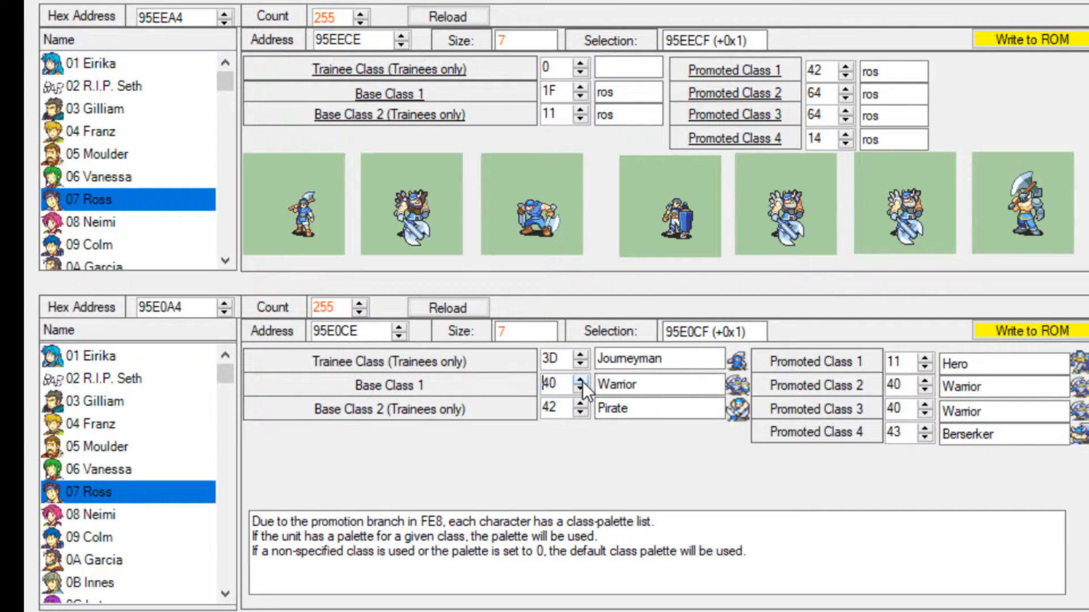
left_click(584, 389)
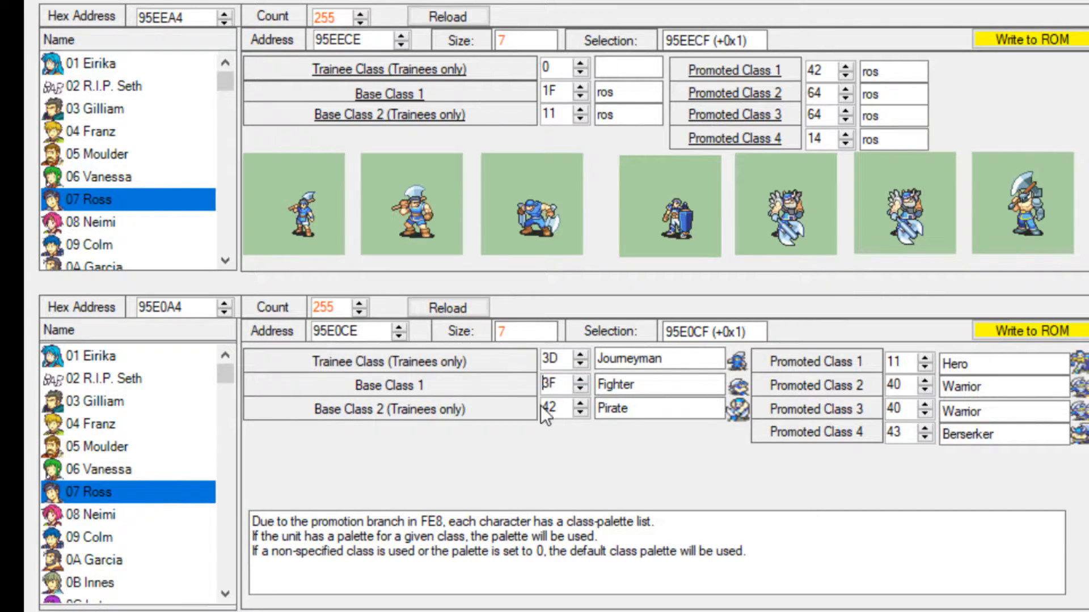
Compare Brigand and Fighter as Ross's Base Class 1 in the class table, ending on Brigand (41)
left_click(583, 382)
left_click(583, 382)
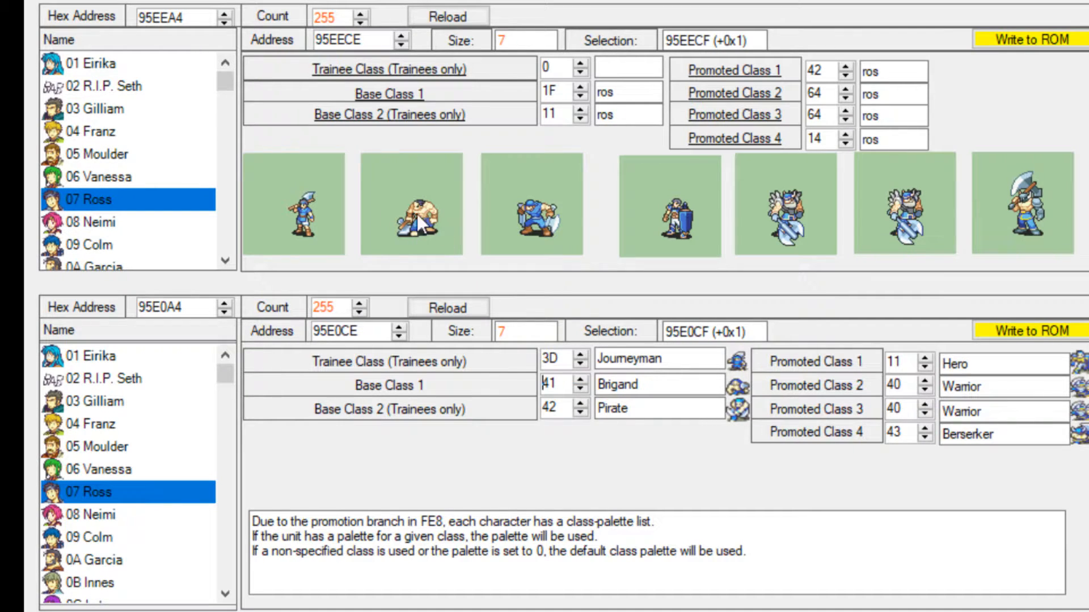
left_click(581, 389)
left_click(580, 381)
double_click(580, 389)
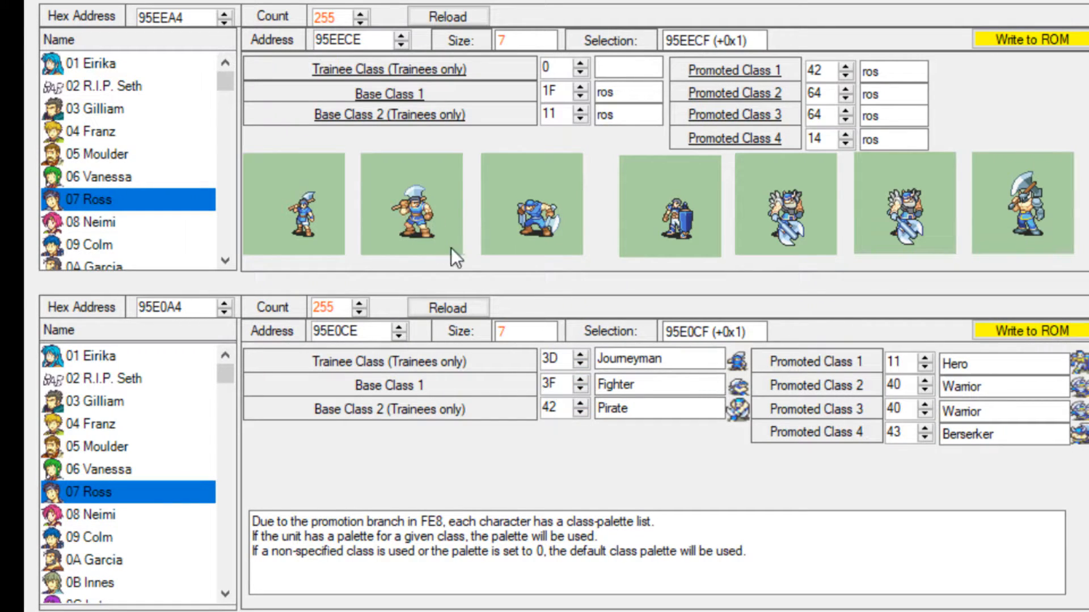
double_click(580, 380)
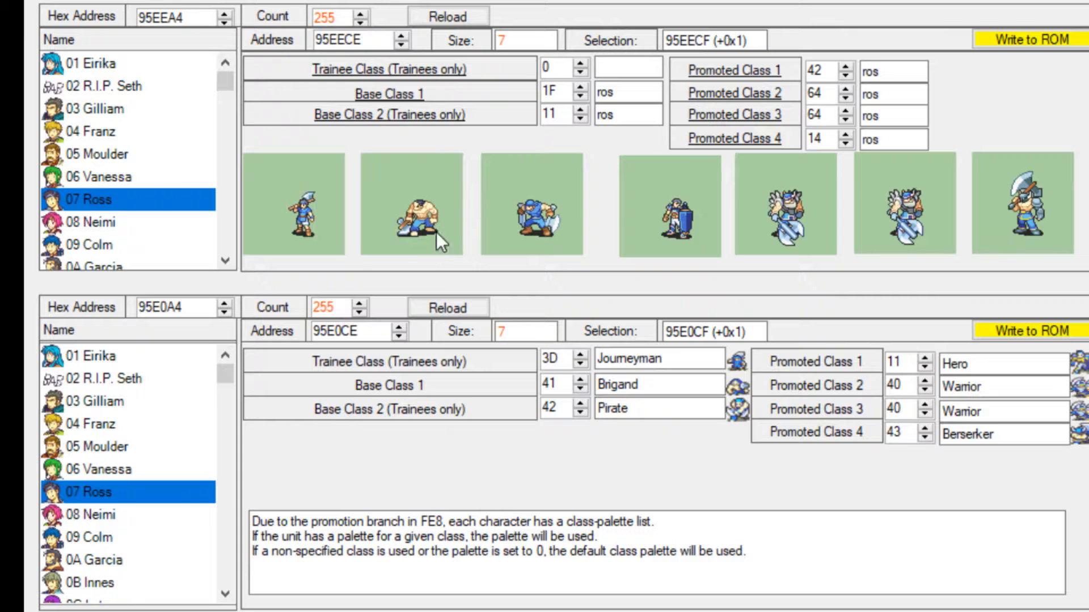
Compare Fighter and Brigand once more as Ross's Base Class 1 in the class table, ending on Fighter (3F)
left_click(579, 387)
left_click(580, 387)
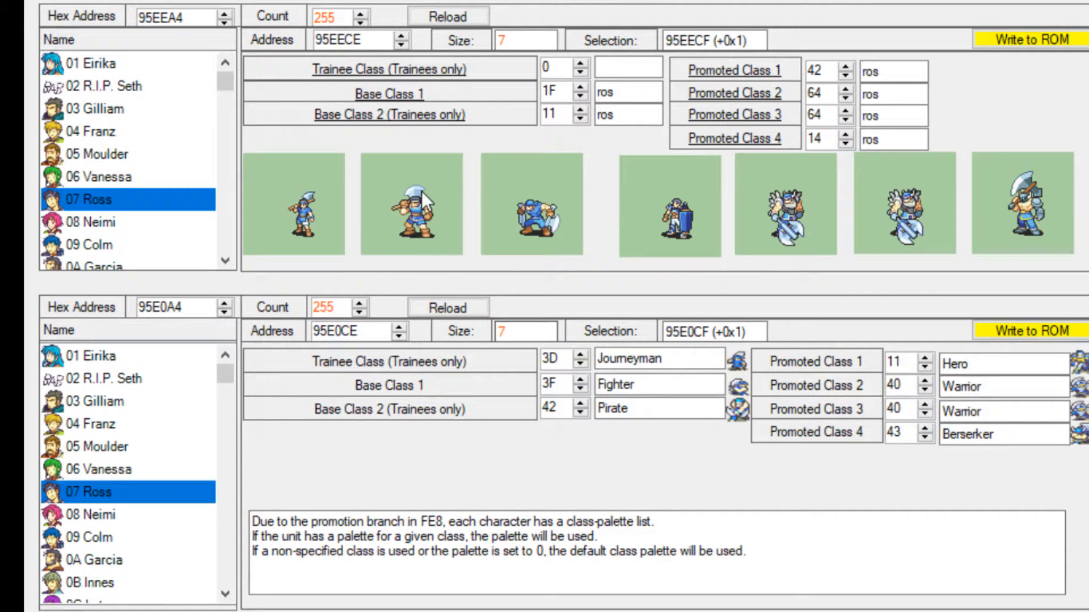
left_click(585, 381)
left_click(584, 381)
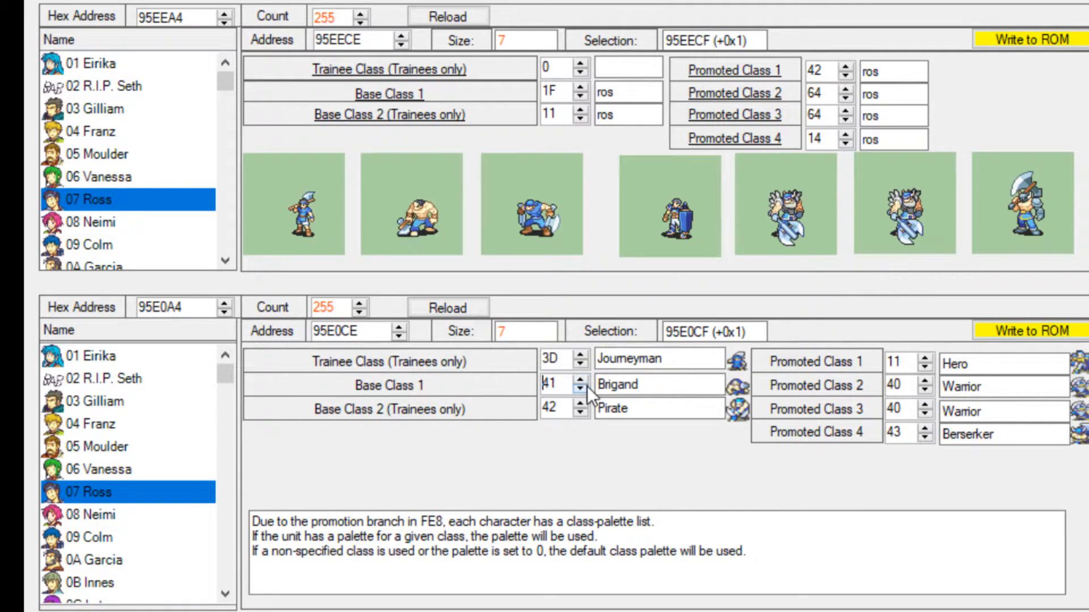
left_click(583, 389)
left_click(583, 390)
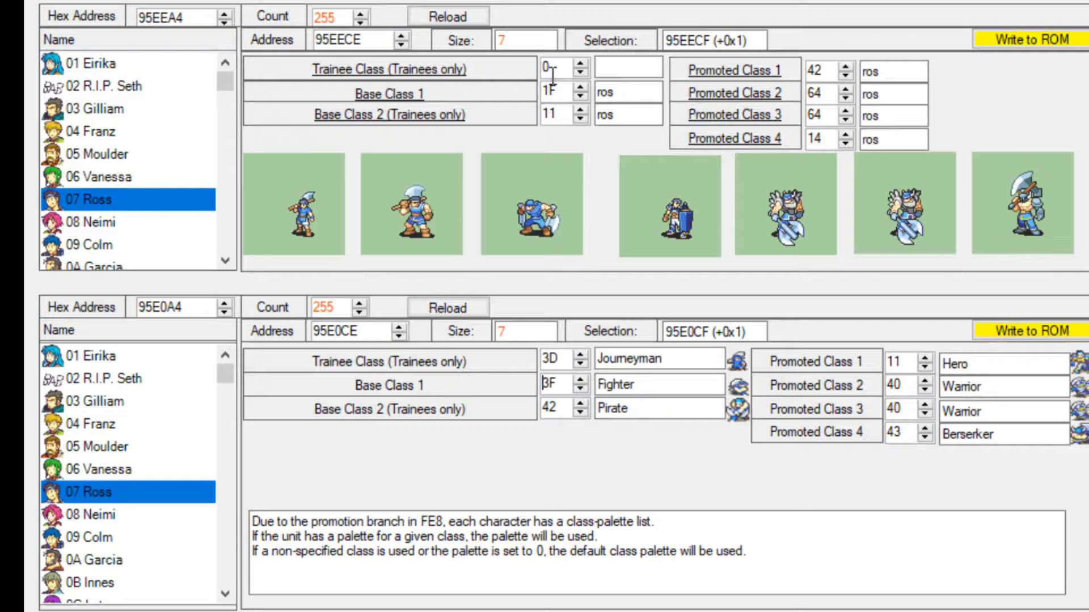
Try Base Class 1 palettes 20 and 1E on Ross as Brigand (41), and return him to Fighter (3F) with palette 1F
left_click(583, 88)
left_click(584, 378)
left_click(583, 377)
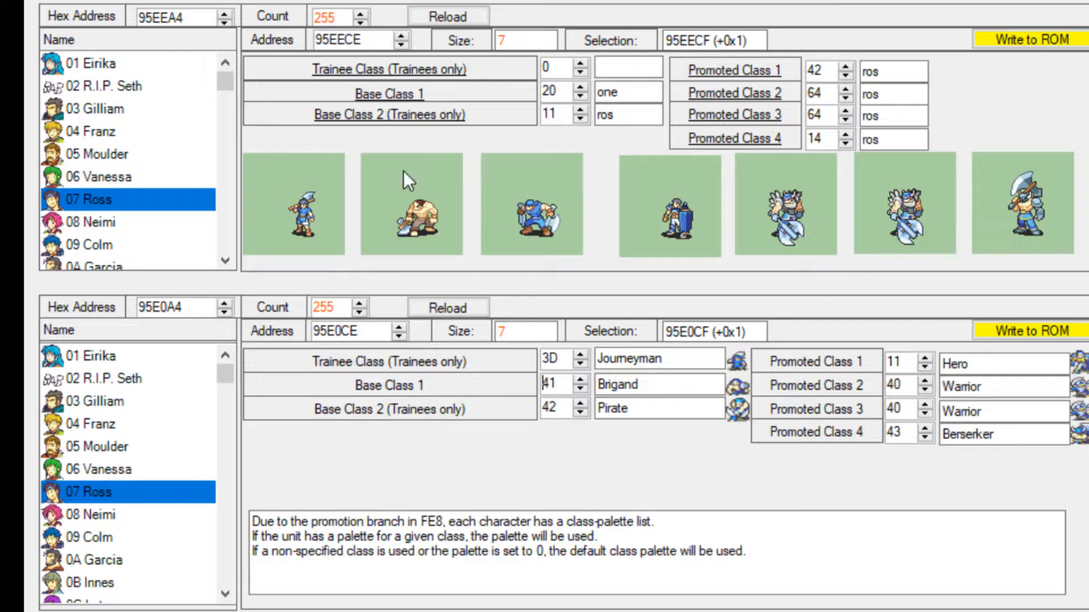
left_click(580, 98)
left_click(580, 98)
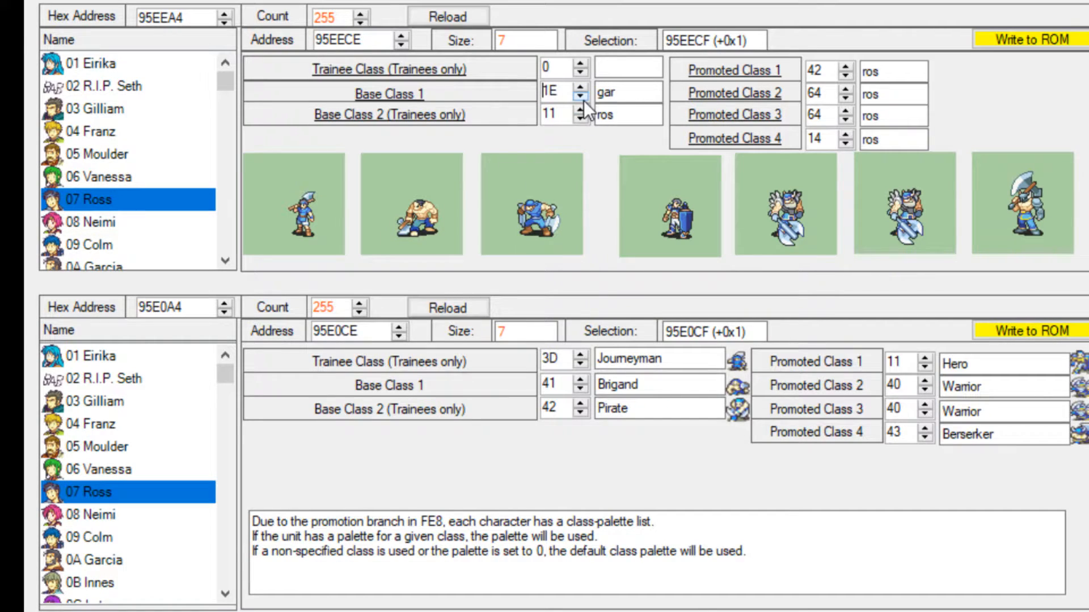
left_click(580, 389)
left_click(580, 388)
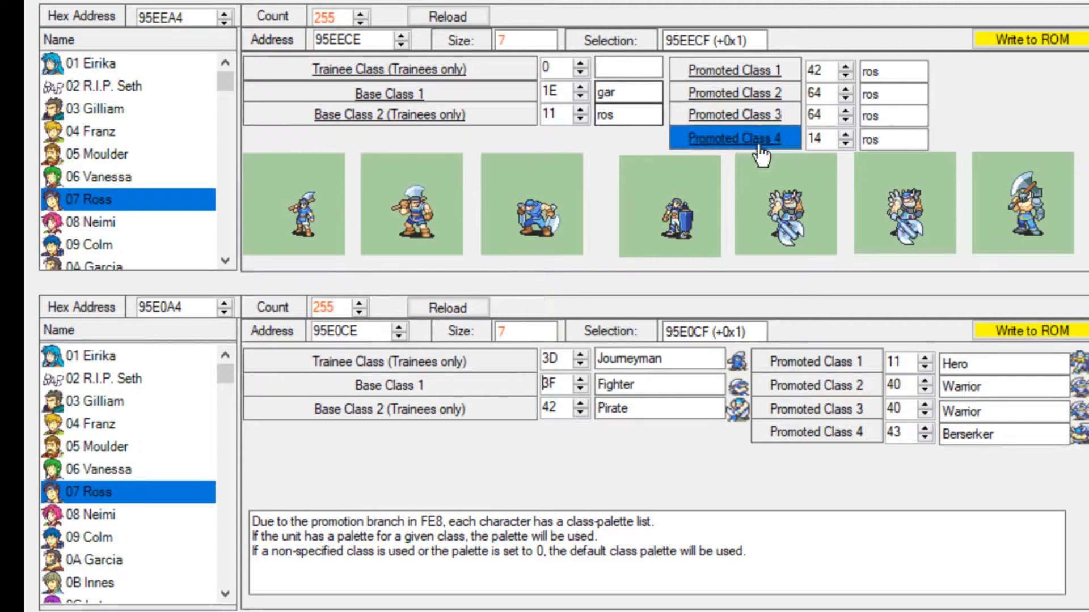
left_click(581, 86)
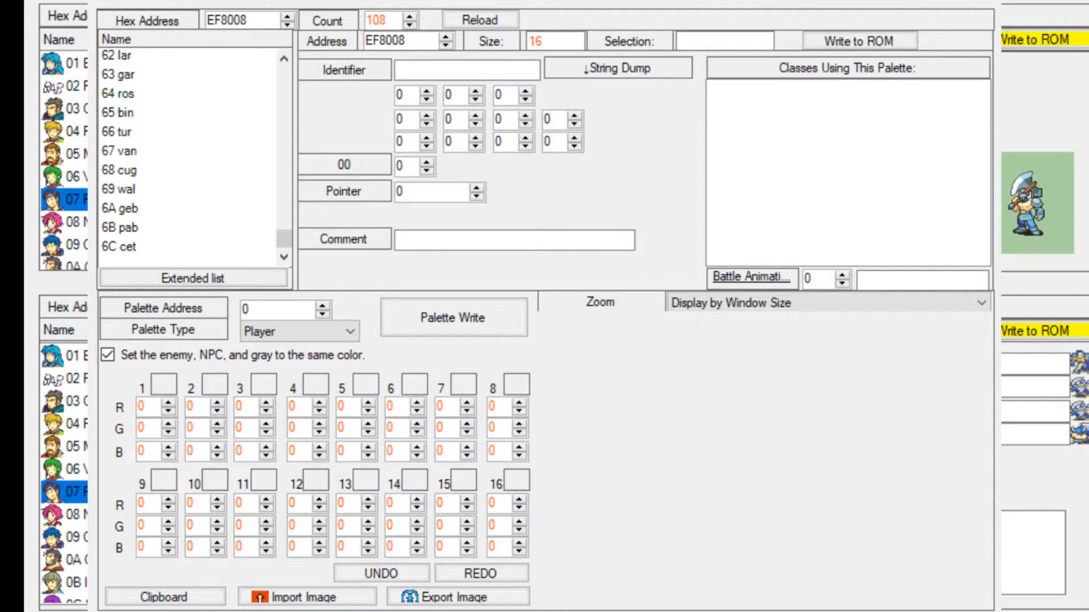
Look through the unit palette list from entry 01 mer to 6C cet, and close the palette editor
left_click(220, 2)
scroll(179, 142, "up", 20)
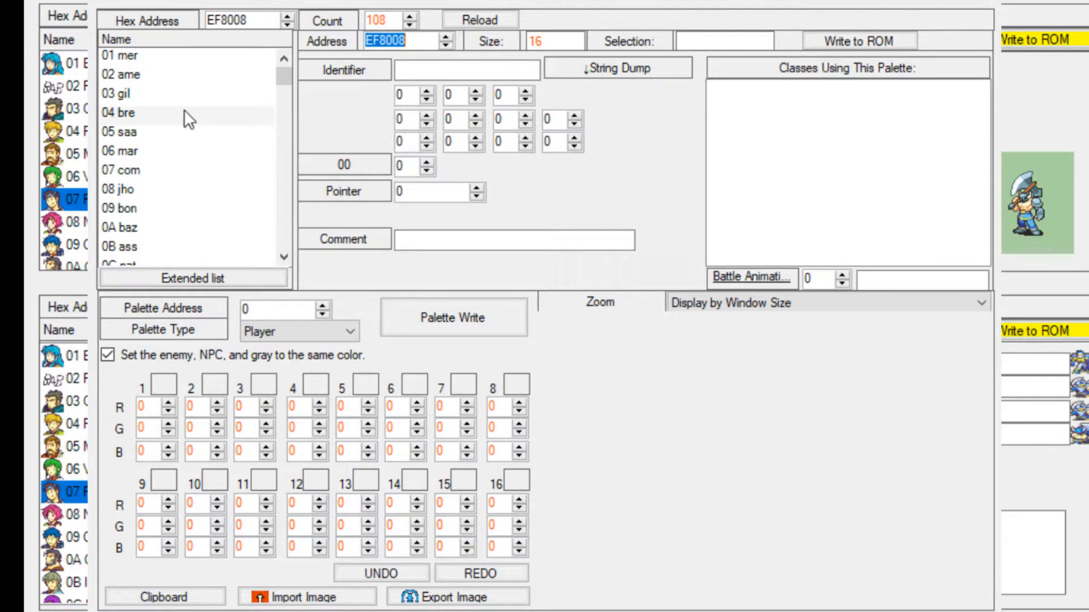
scroll(231, 119, "down", 5)
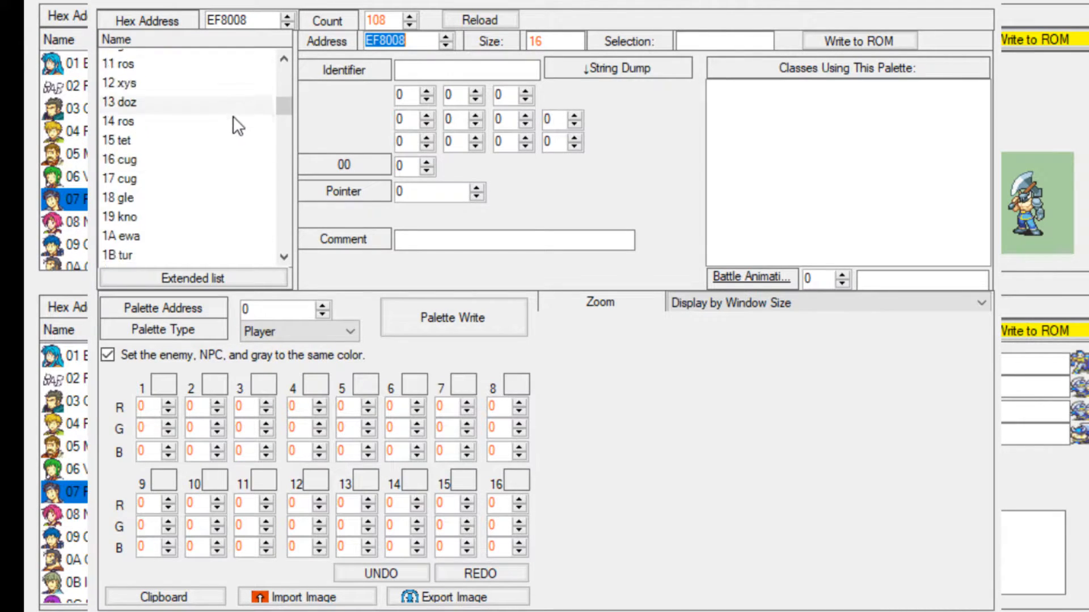
scroll(232, 116, "down", 20)
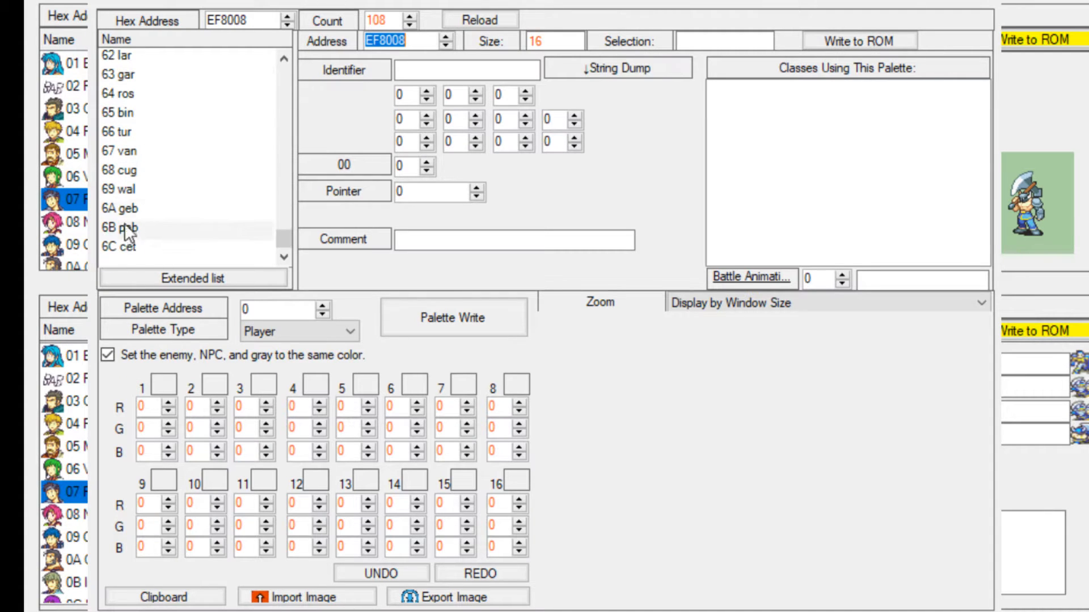
scroll(185, 221, "up", 20)
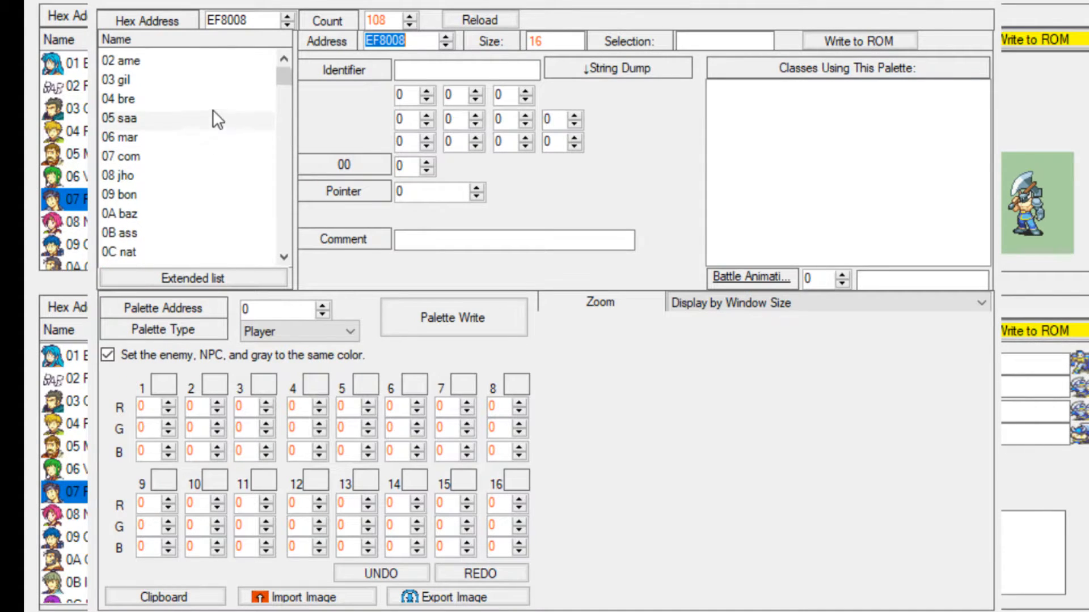
scroll(213, 110, "up", 1)
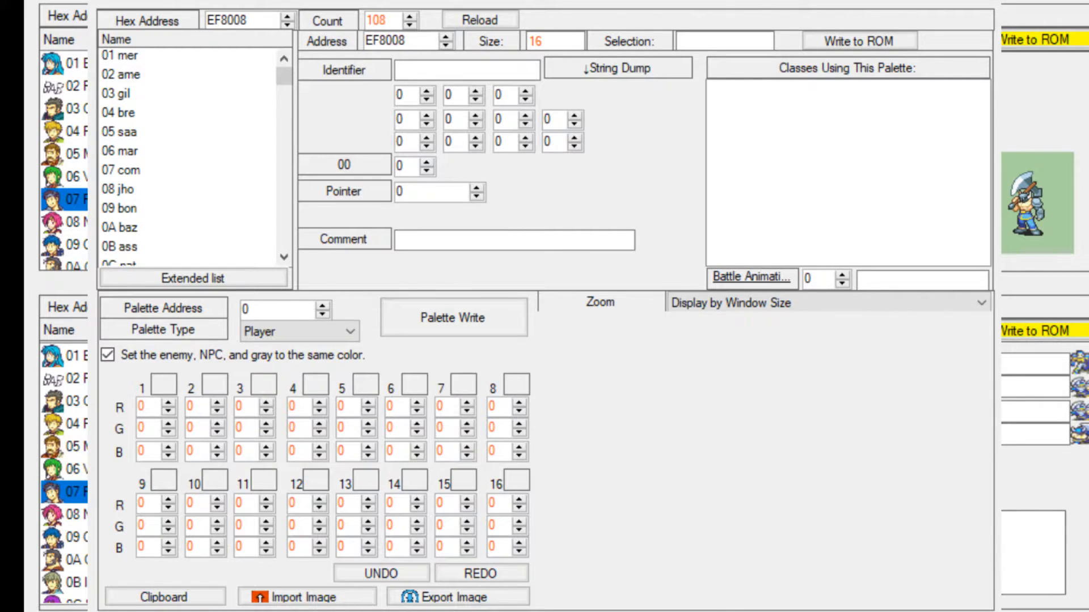
key("alt+F4")
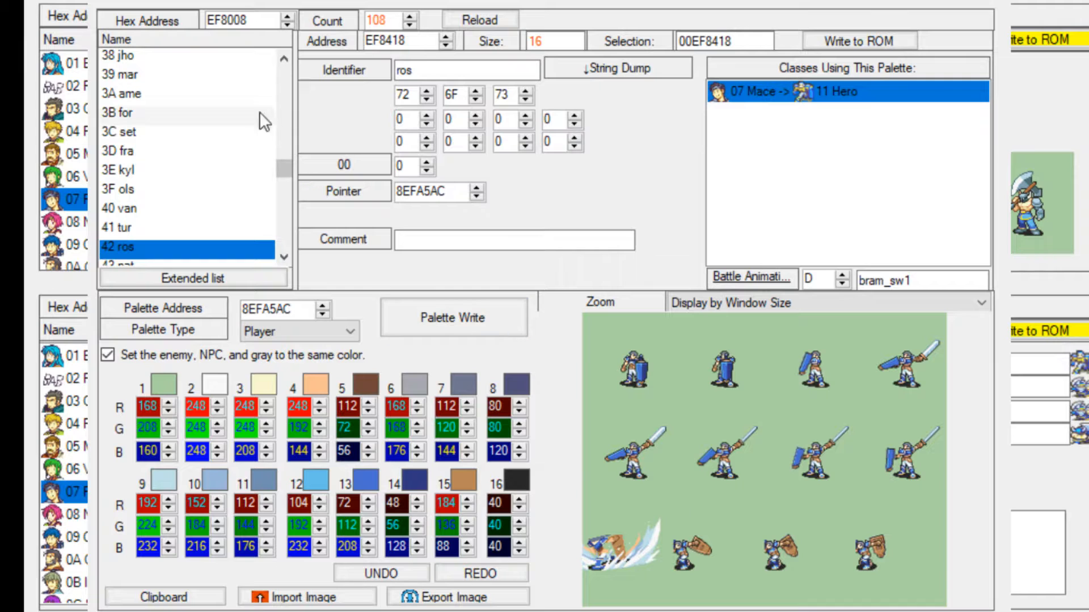
With Ross's Hero palette (42) loaded, examine the whole palette list, including the final entries up to 6C
scroll(243, 142, "down", 12)
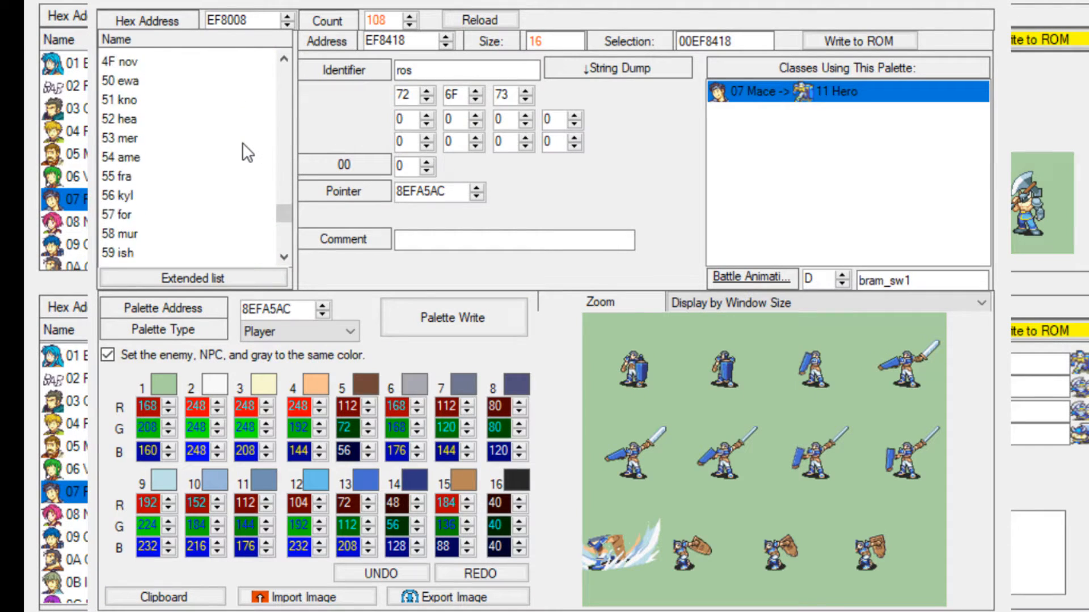
left_click_drag(282, 238, 257, 40)
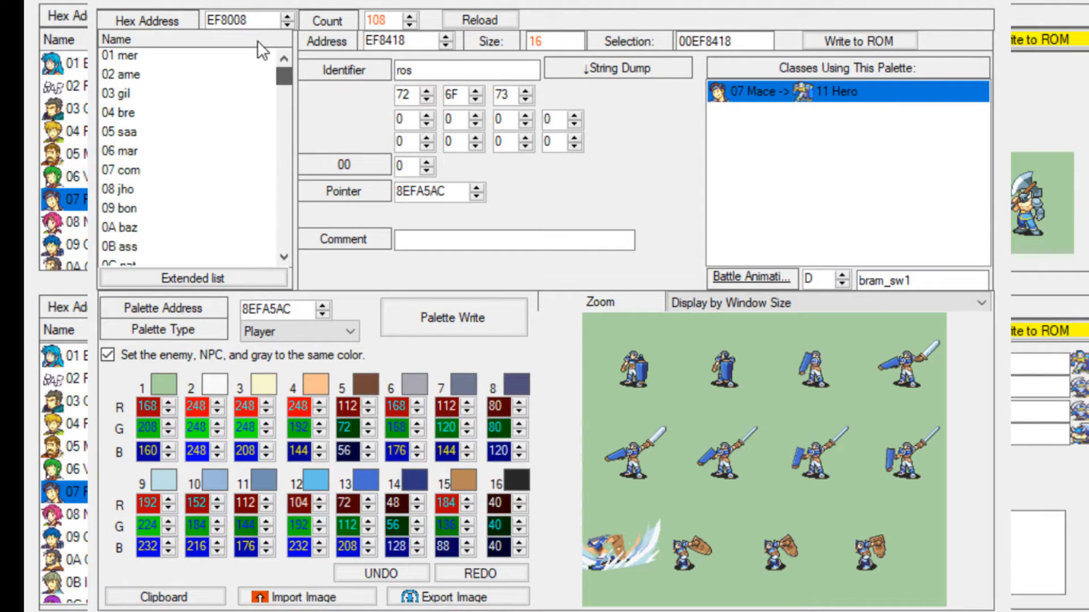
scroll(253, 54, "down", 20)
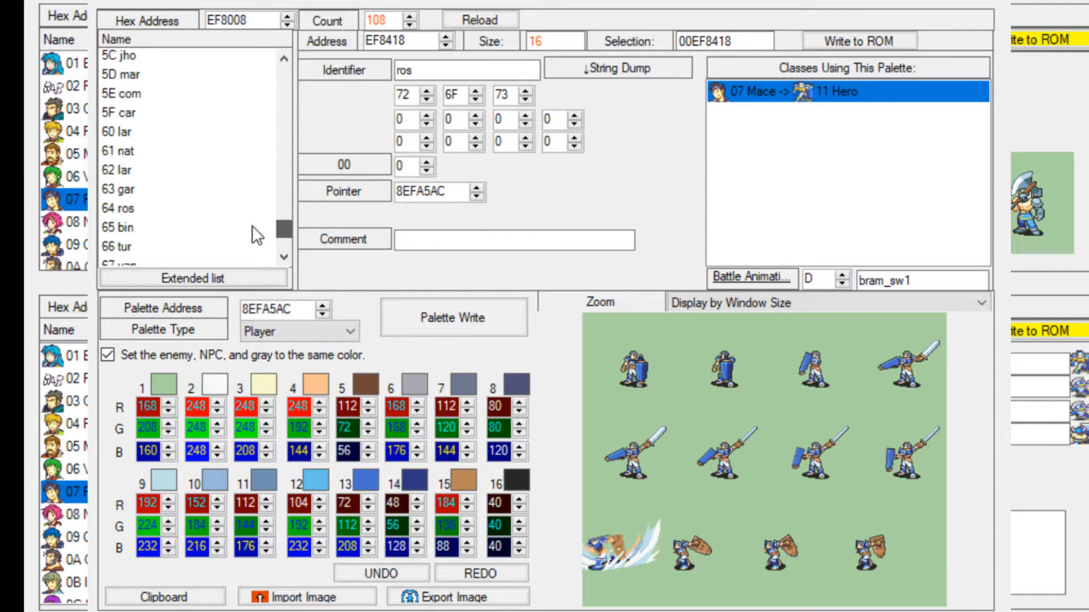
scroll(243, 136, "up", 20)
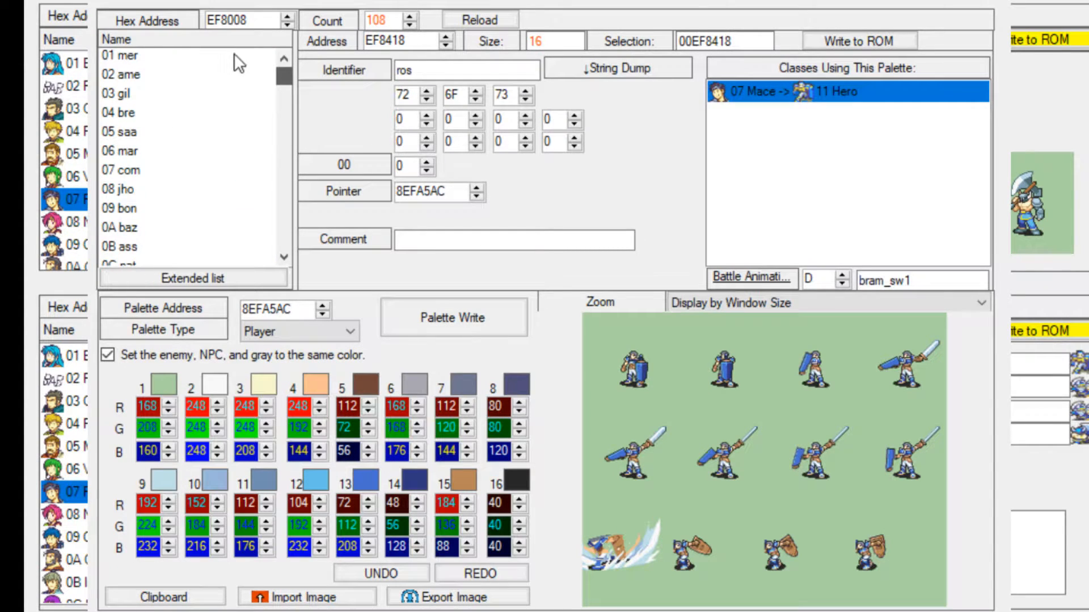
scroll(227, 108, "down", 15)
left_click_drag(219, 164, 247, 270)
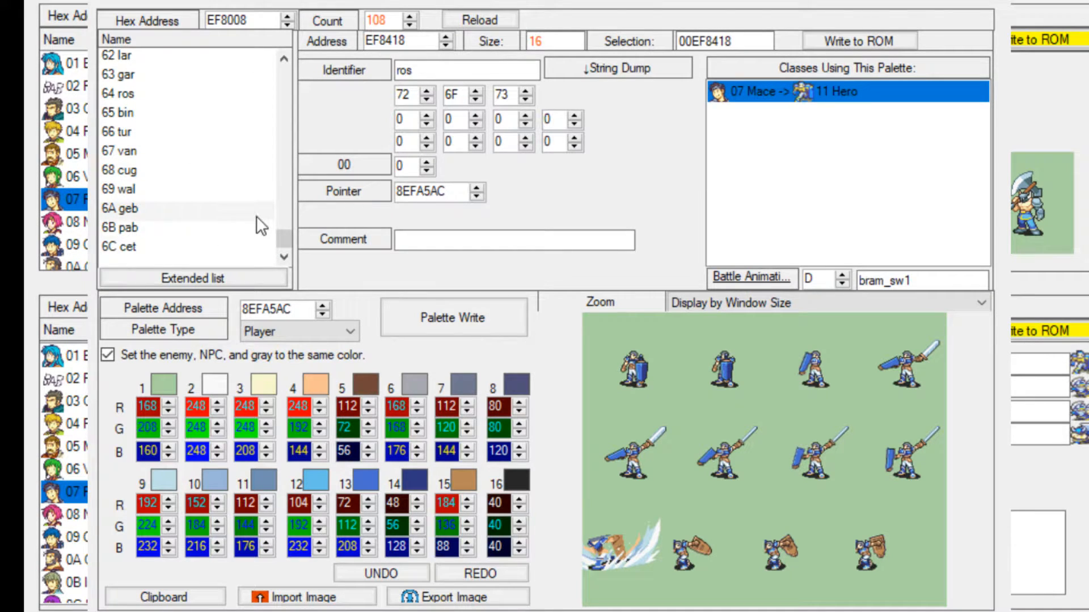
scroll(253, 199, "up", 1)
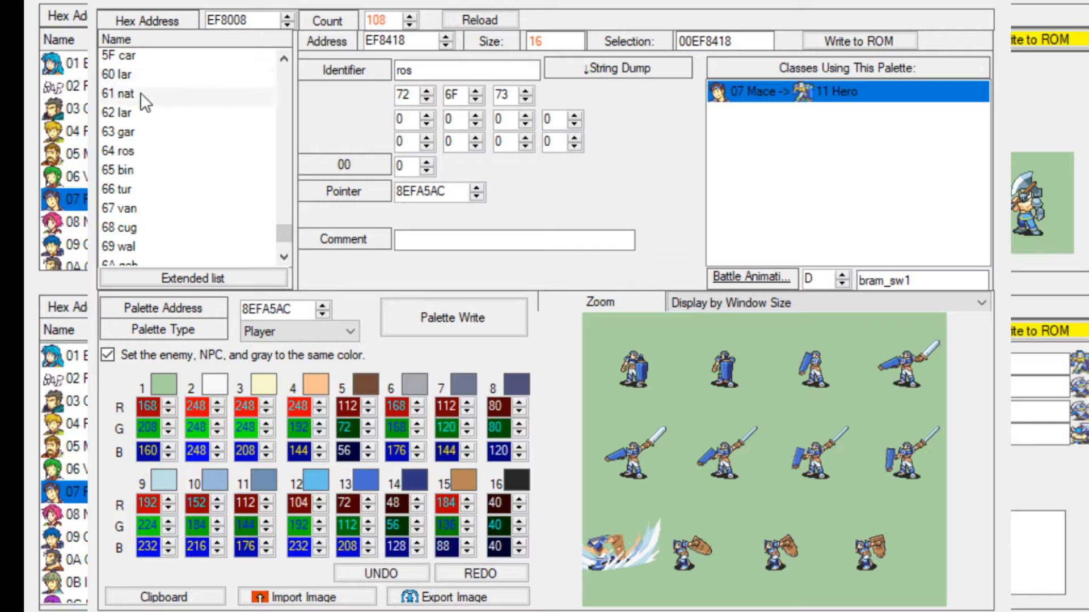
scroll(161, 99, "up", 13)
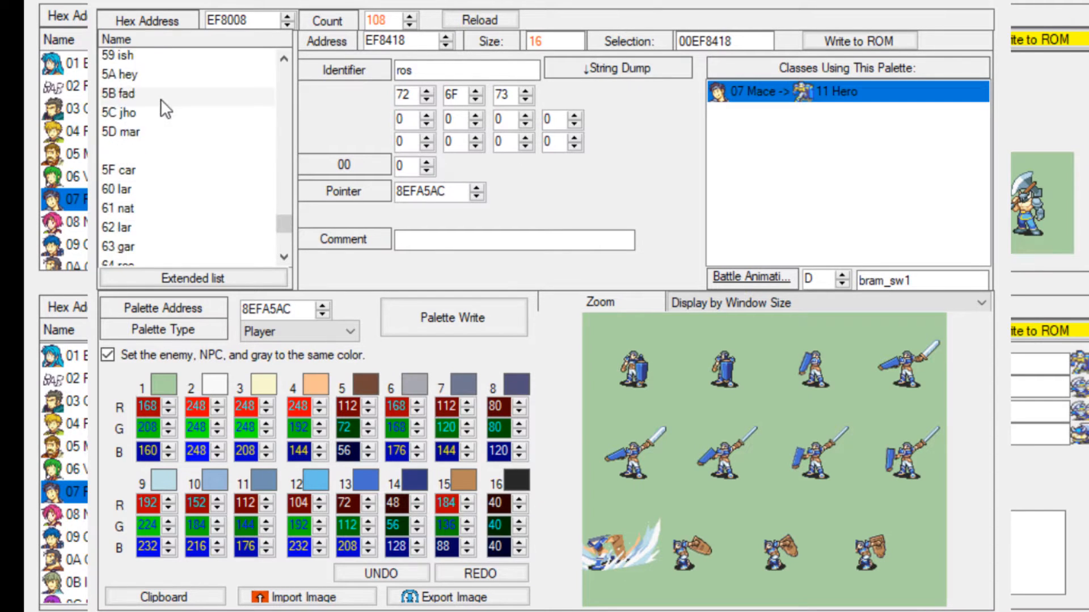
left_click_drag(275, 161, 260, 247)
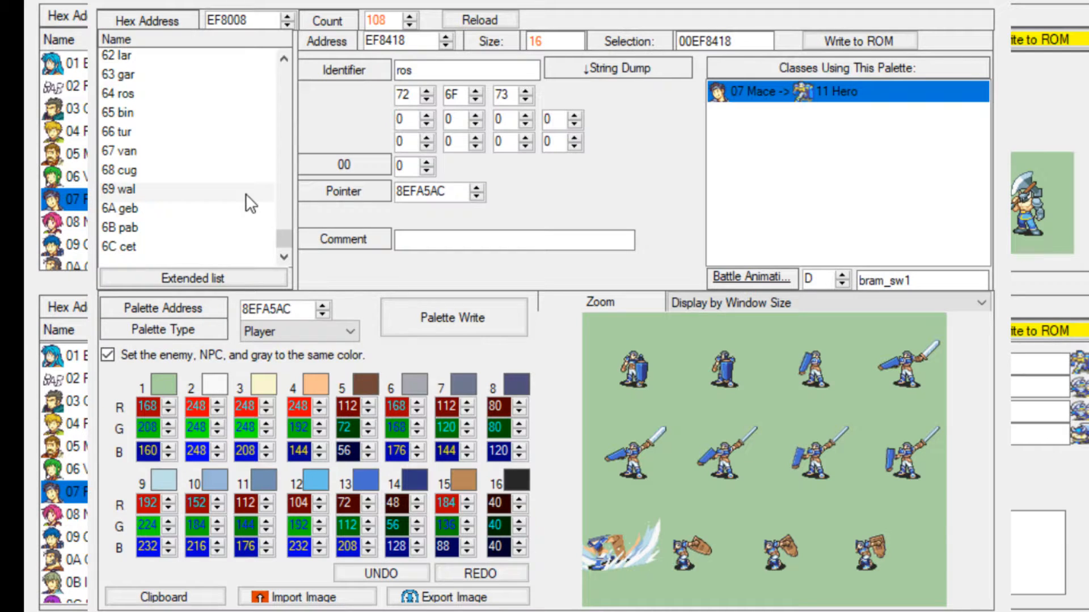
Extend the unit palette list to 109 entries and create a new palette assignment for the added entry 6D mer
left_click(239, 278)
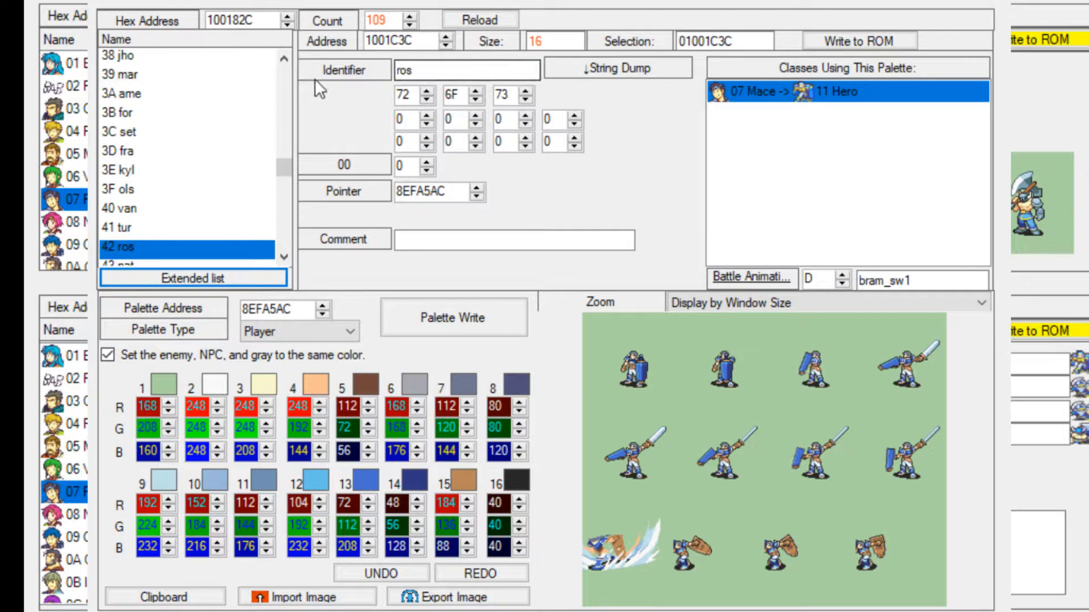
scroll(250, 136, "down", 1)
scroll(222, 193, "down", 13)
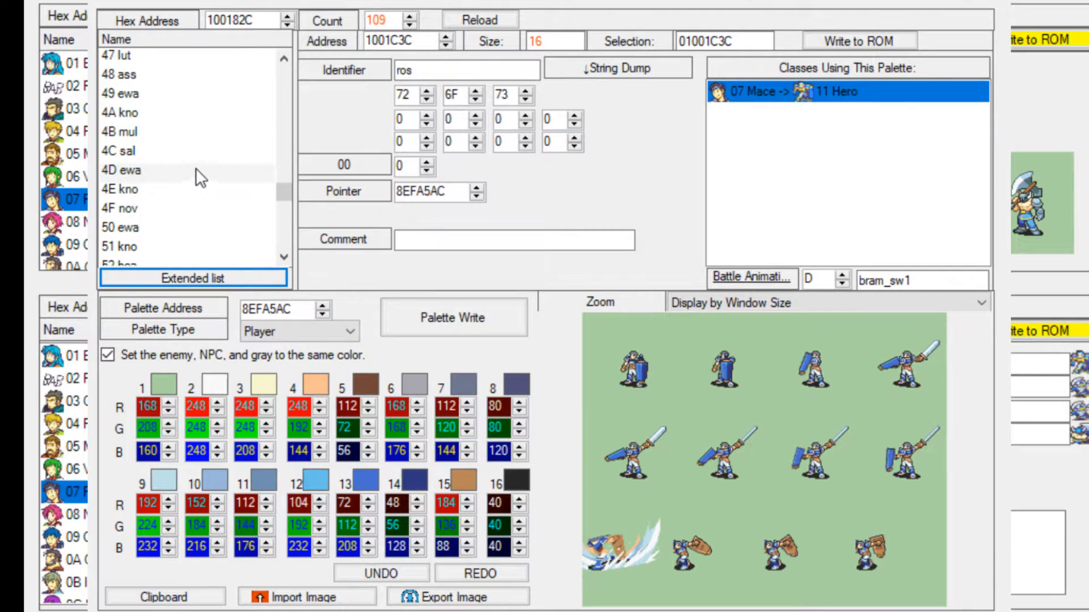
left_click(172, 253)
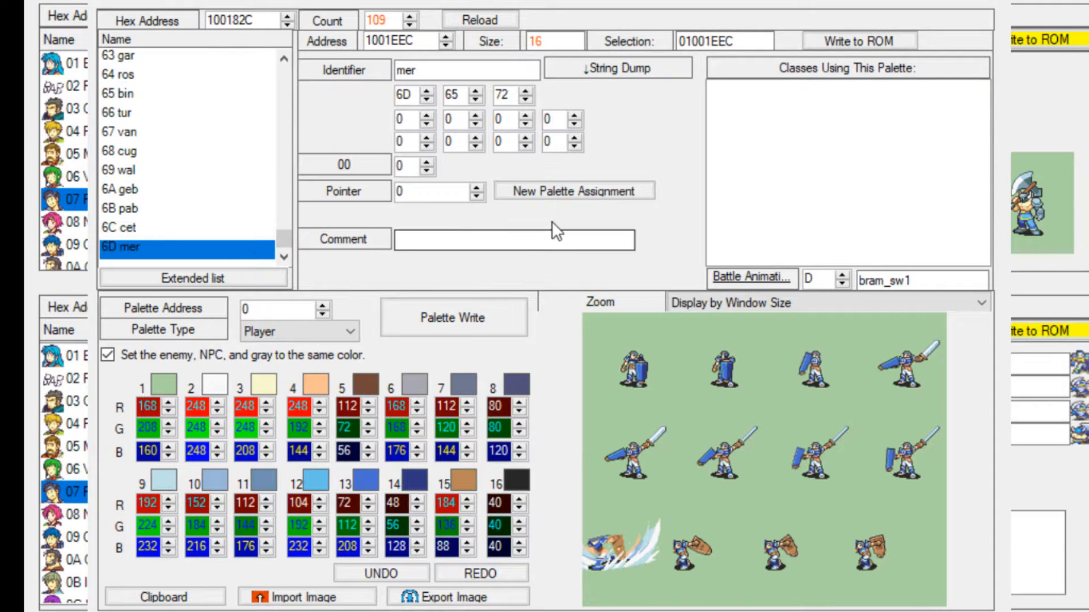
left_click(586, 193)
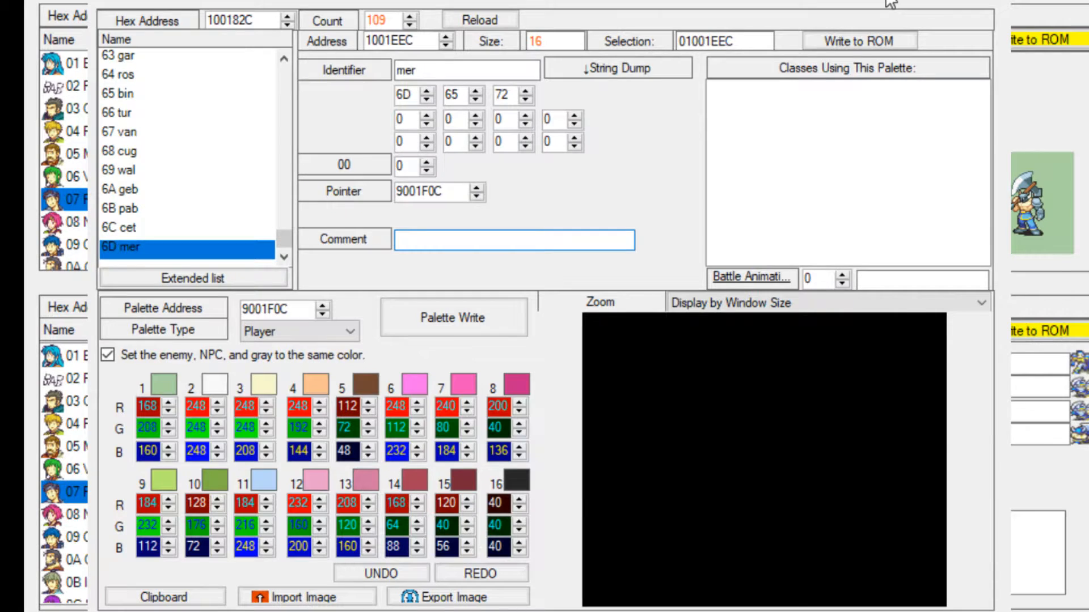
Switch to the pixel art editor and inspect the character portrait's colours up close
key("alt+Tab")
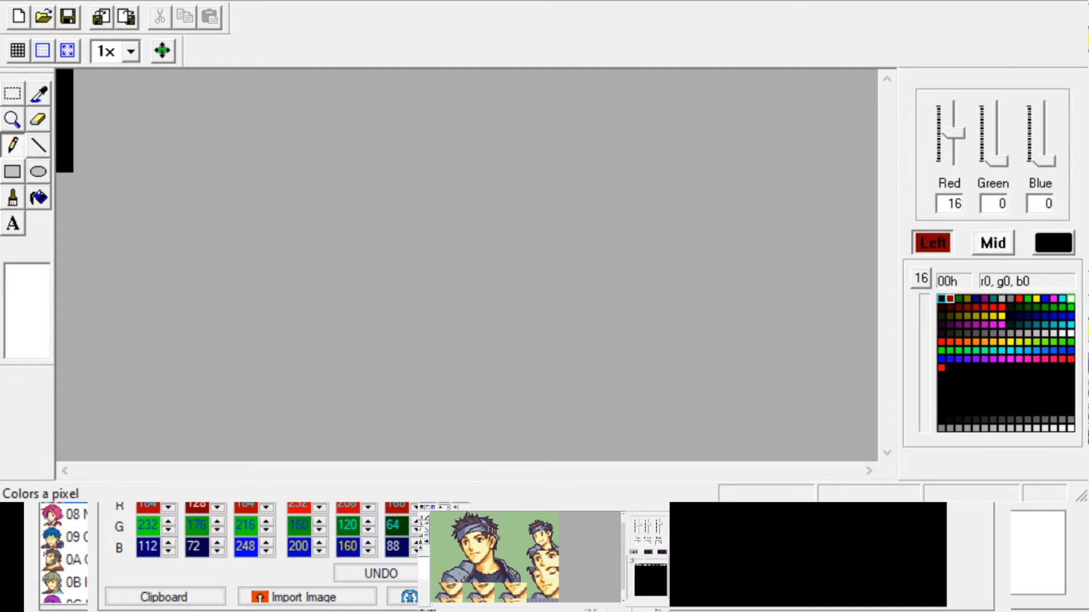
scroll(494, 557, "down", 2)
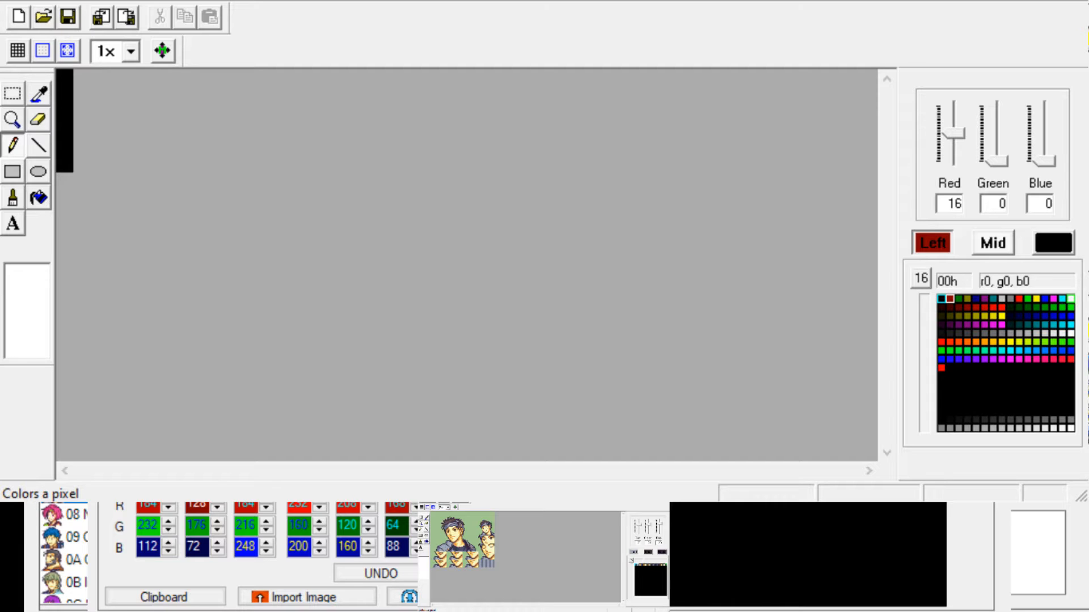
scroll(517, 568, "up", 2)
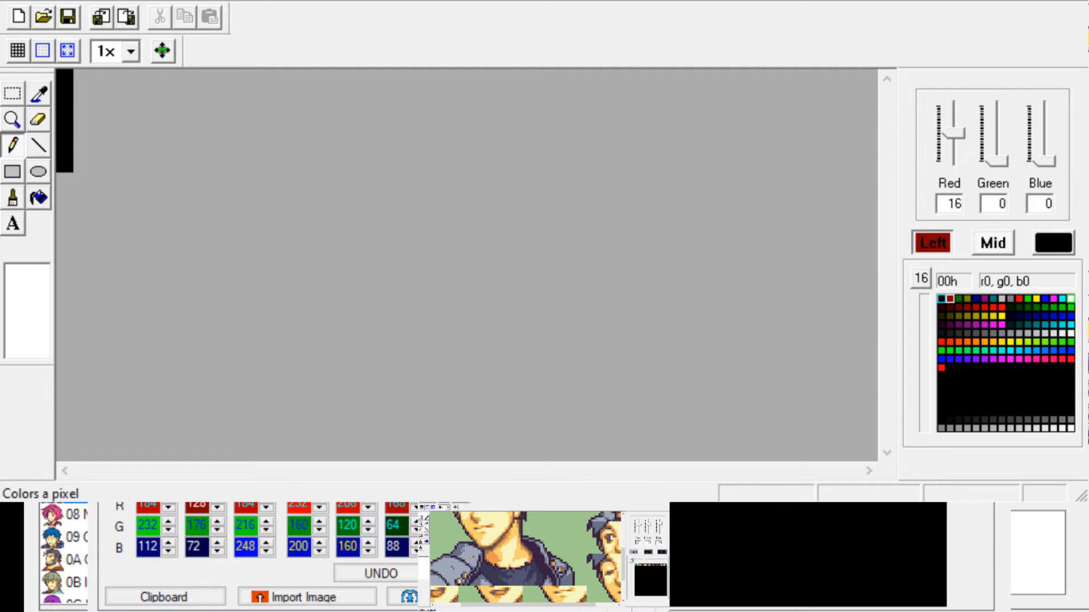
scroll(517, 567, "up", 1)
scroll(516, 568, "down", 1)
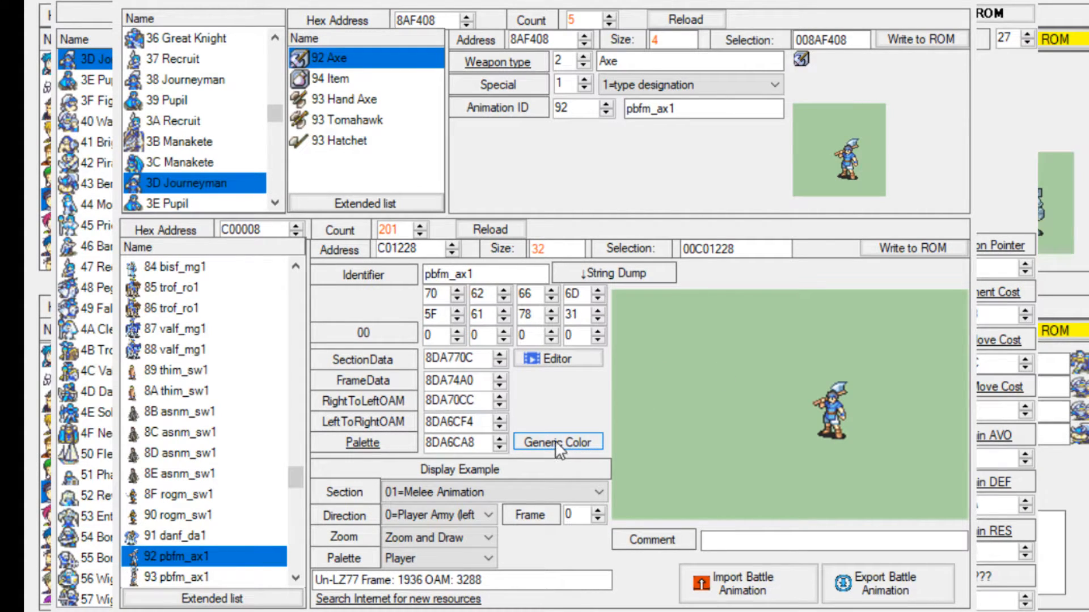
Open the generic colours of the Journeyman axe animation (92 pbfm_ax1) and view its Player, Enemy and NPC palettes, returning to Player
left_click(574, 443)
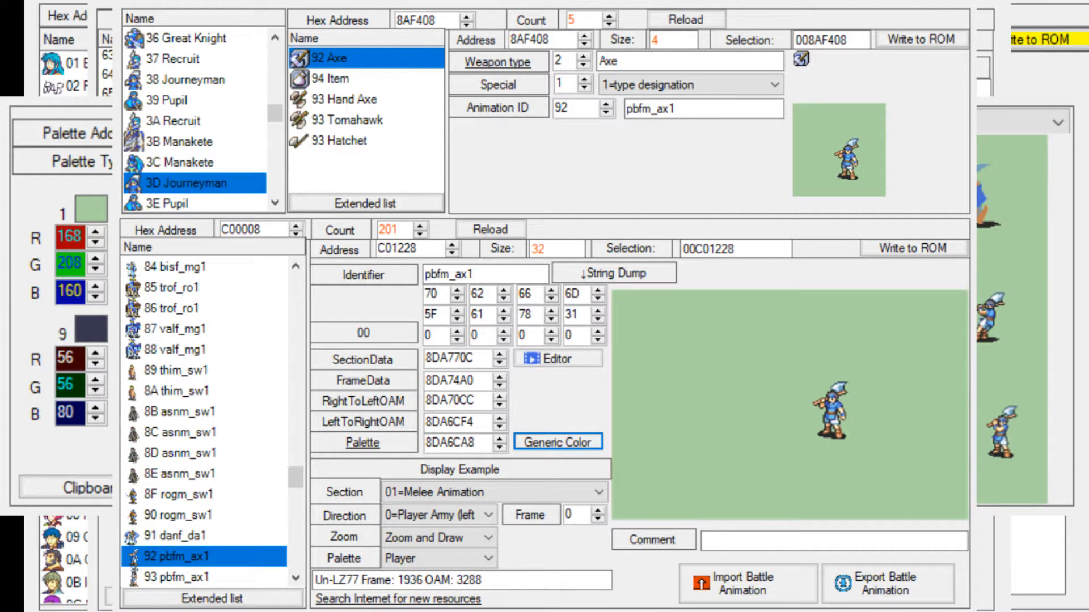
left_click(886, 2)
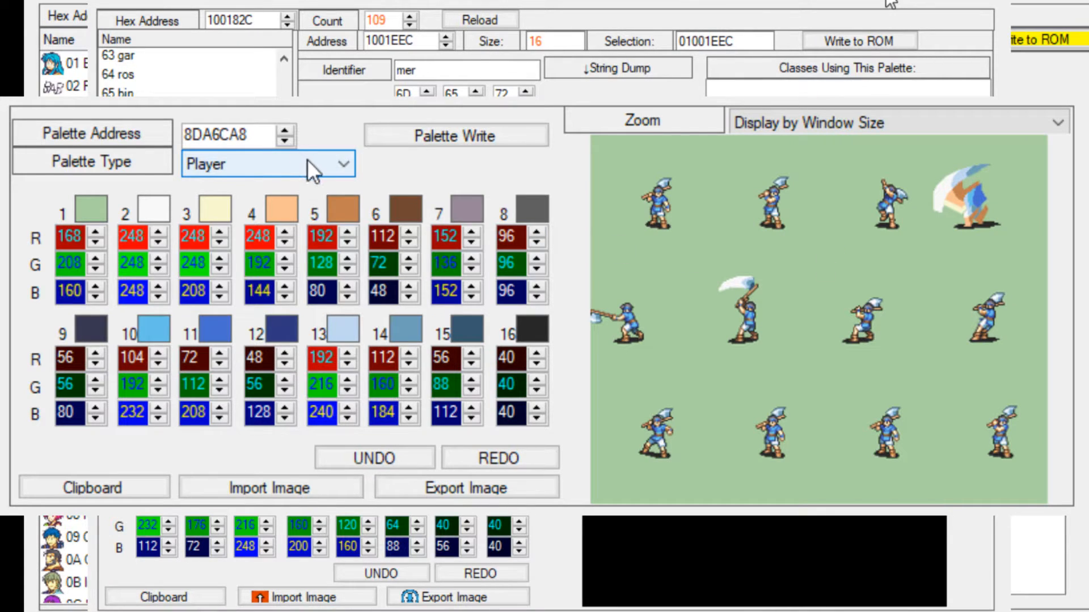
scroll(311, 157, "down", 1)
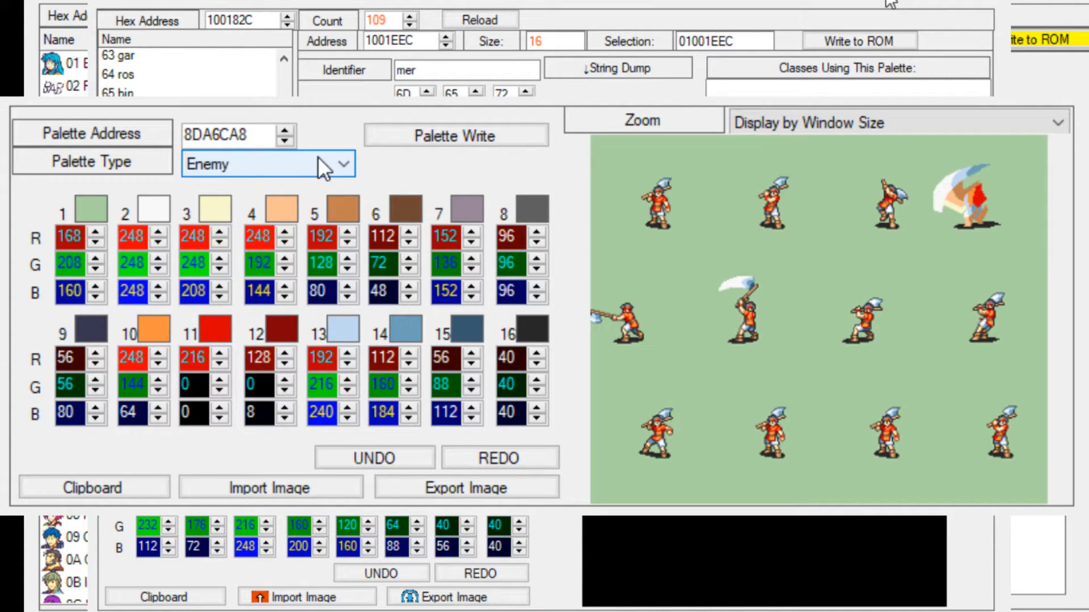
scroll(318, 165, "down", 1)
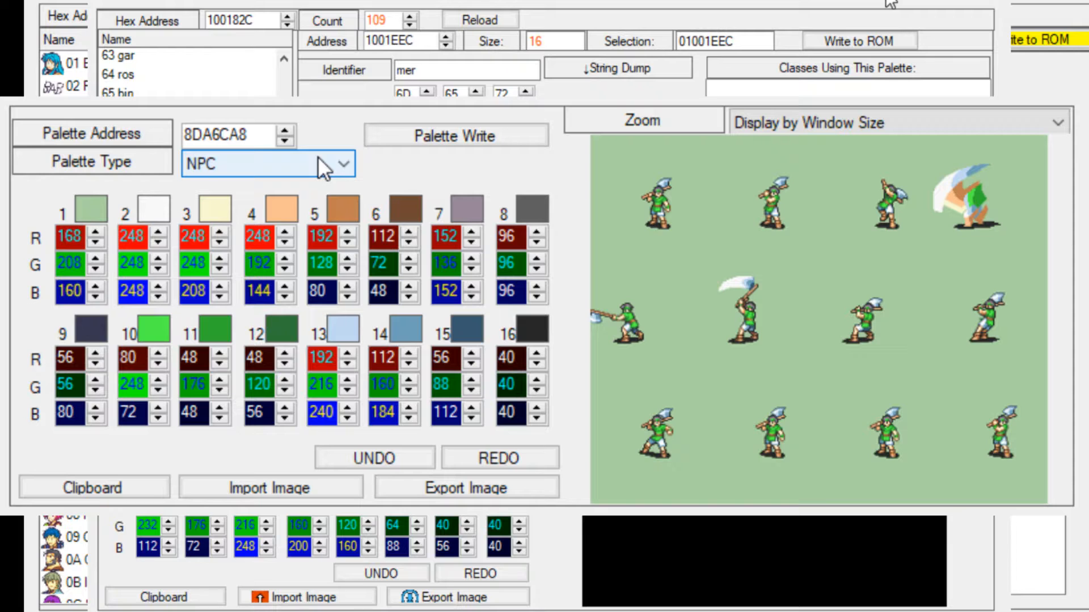
scroll(318, 156, "down", 1)
scroll(317, 157, "up", 3)
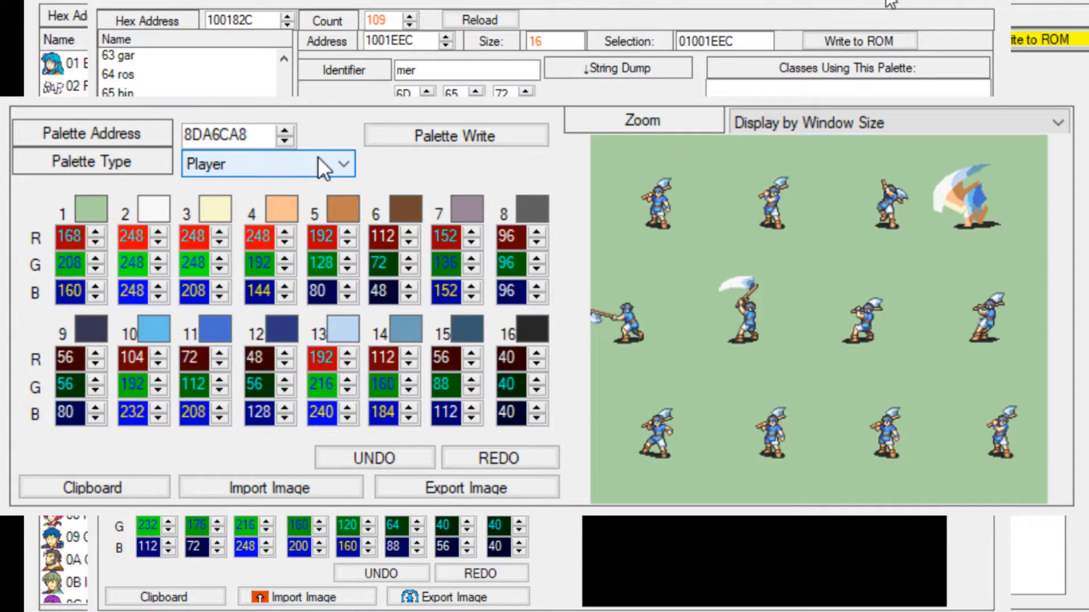
Compare the Player and Enemy palette types once more, and export the animation's image with the Player palette
scroll(317, 157, "down", 1)
scroll(323, 159, "up", 1)
scroll(323, 161, "down", 1)
scroll(324, 161, "up", 1)
left_click(507, 492)
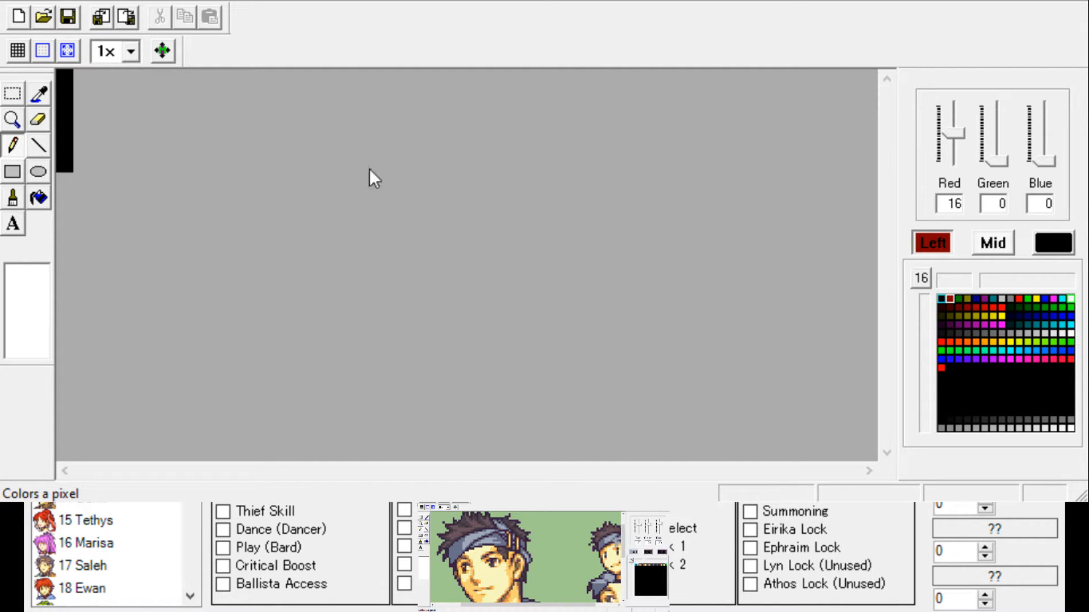
Examine the exported Journeyman axe sprite sheet and the clothing and headband colours of its first standing frame
scroll(62, 127, "up", 1)
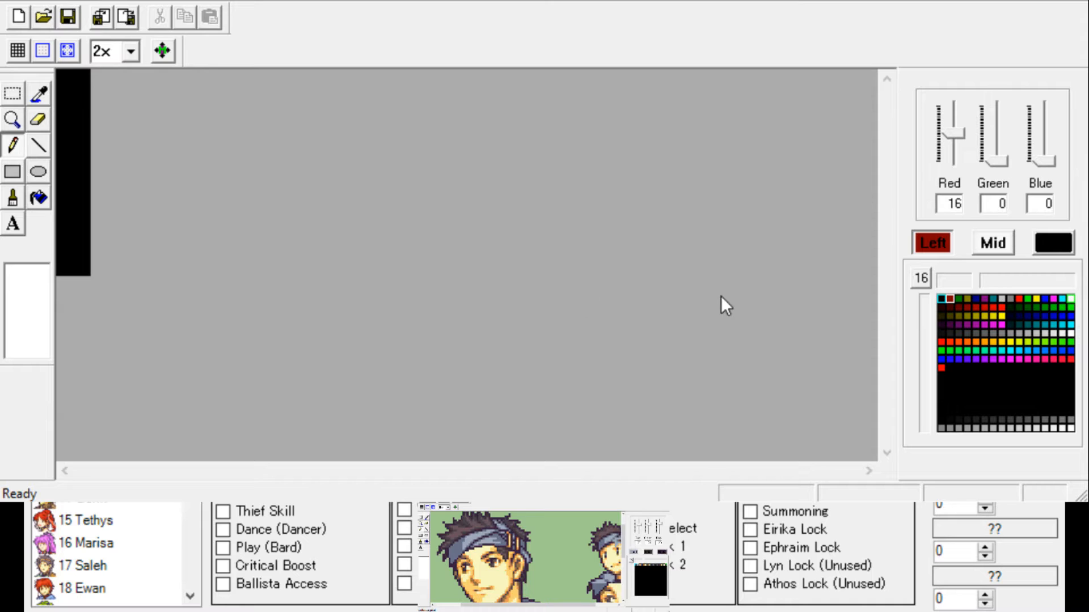
scroll(243, 192, "down", 1)
scroll(138, 163, "up", 1)
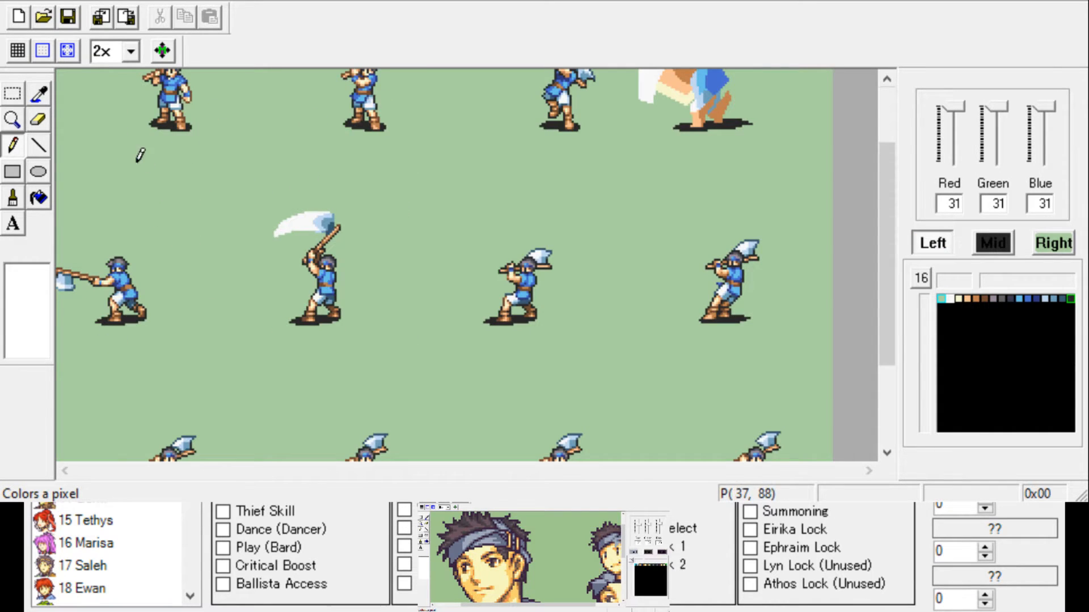
scroll(186, 144, "up", 1)
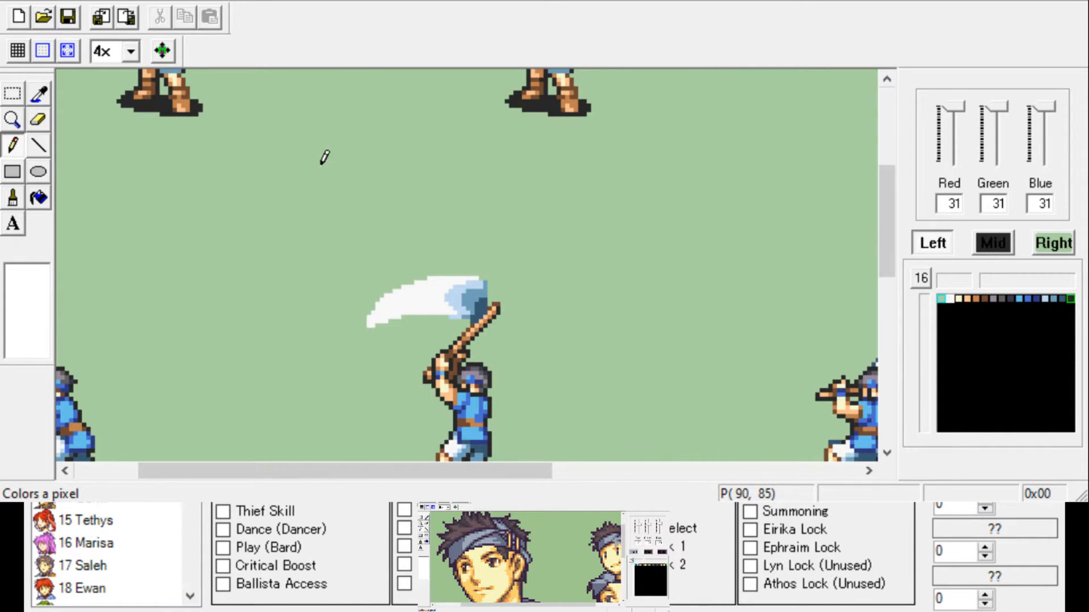
scroll(325, 167, "down", 1)
left_click_drag(884, 189, 893, 135)
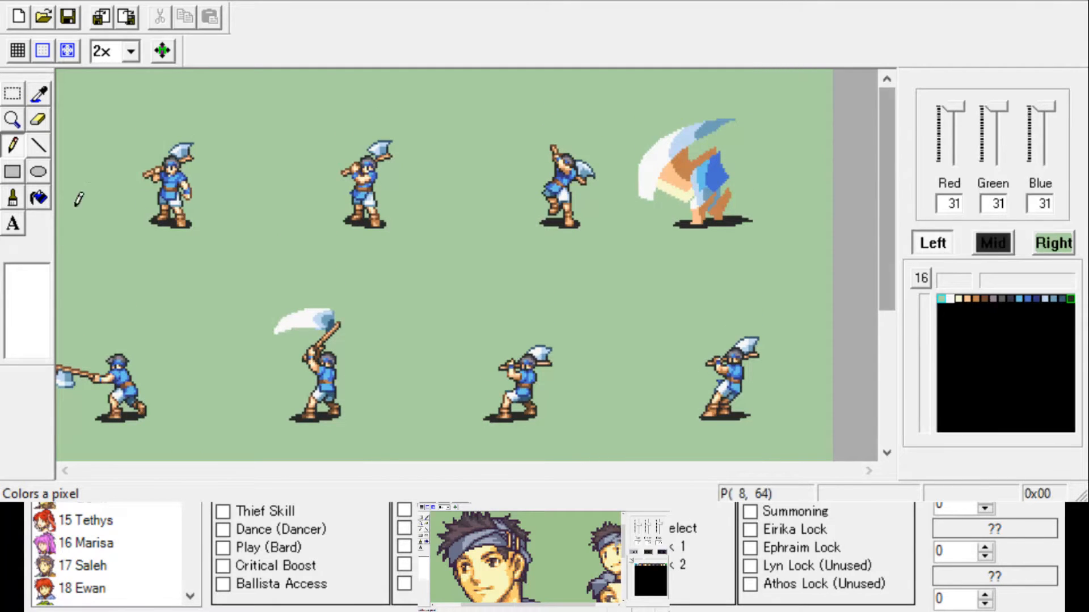
scroll(156, 204, "up", 1)
scroll(151, 202, "up", 1)
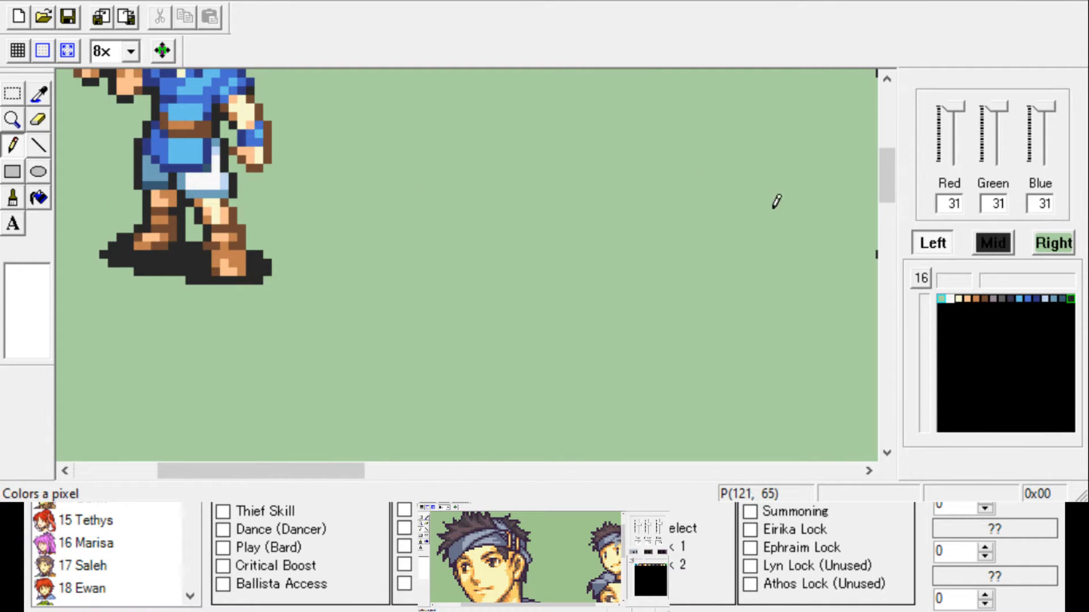
left_click_drag(890, 174, 881, 145)
left_click_drag(269, 477, 217, 477)
scroll(340, 182, "down", 3)
scroll(851, 207, "up", 2)
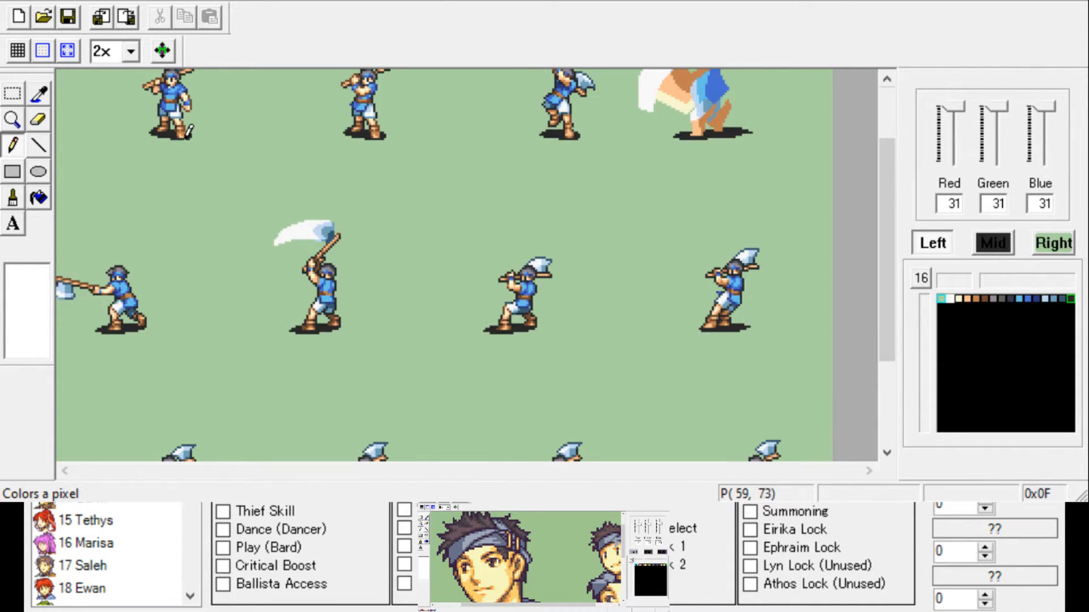
left_click_drag(890, 244, 891, 150)
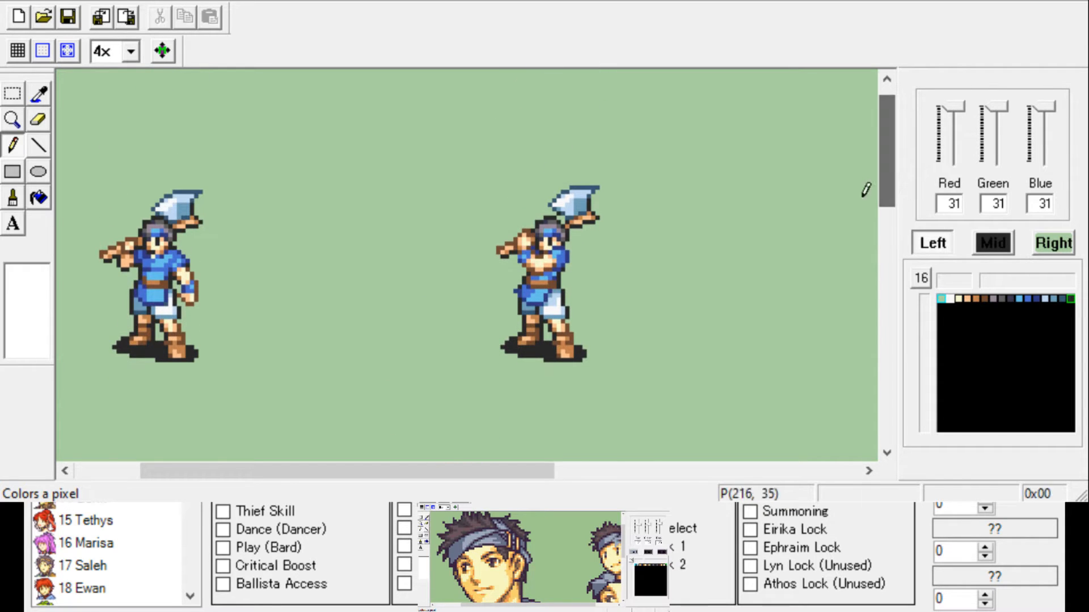
left_click_drag(419, 471, 352, 471)
scroll(302, 249, "up", 2)
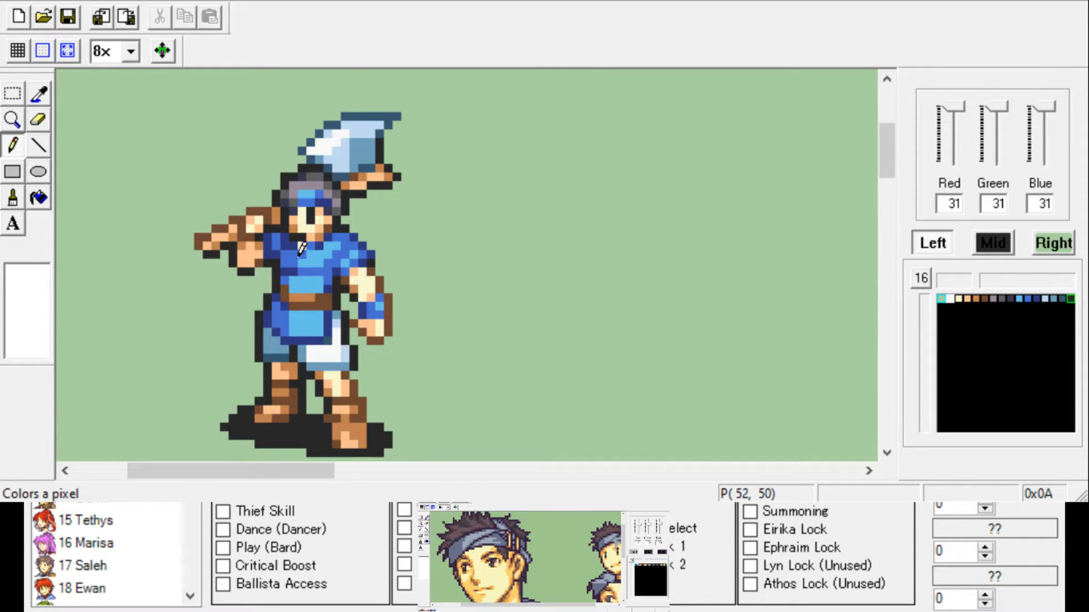
scroll(300, 302, "down", 1)
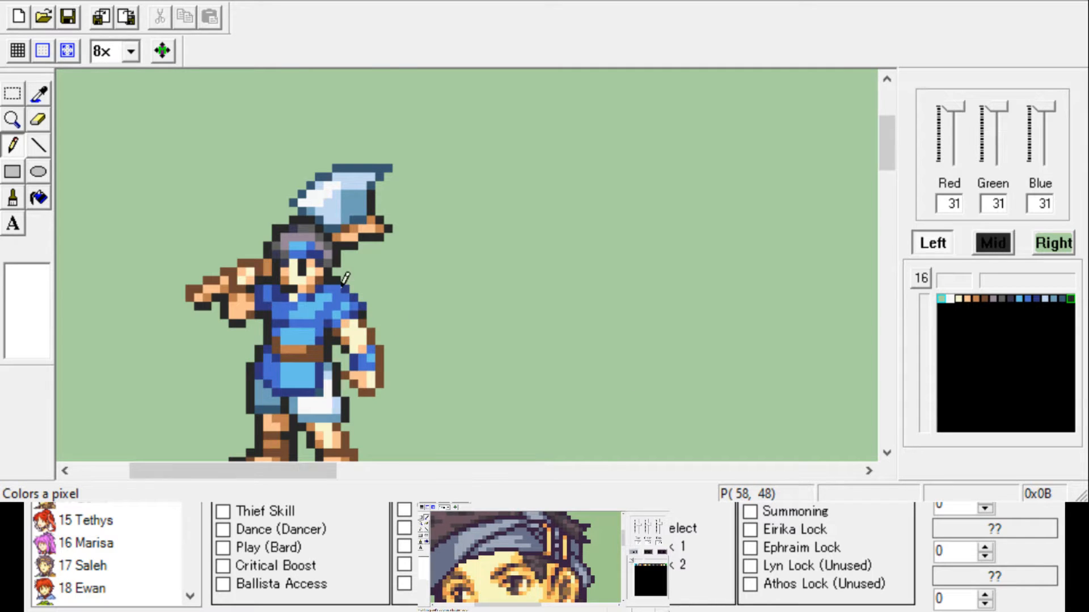
Pick the lightest blue of the sprite's headband as the active colour with the eyedropper
scroll(277, 288, "up", 2)
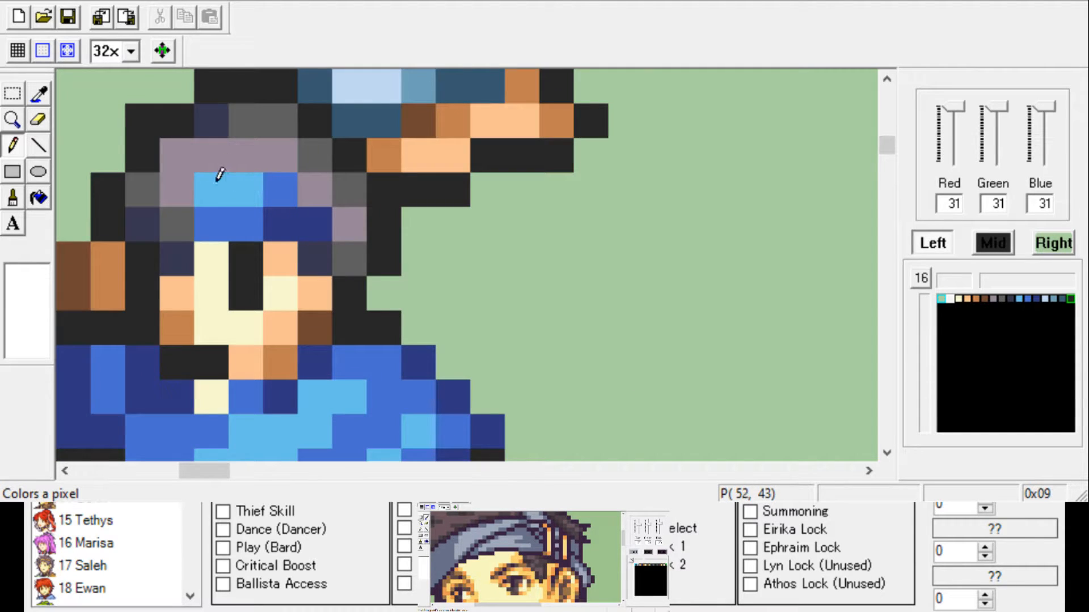
left_click(35, 93)
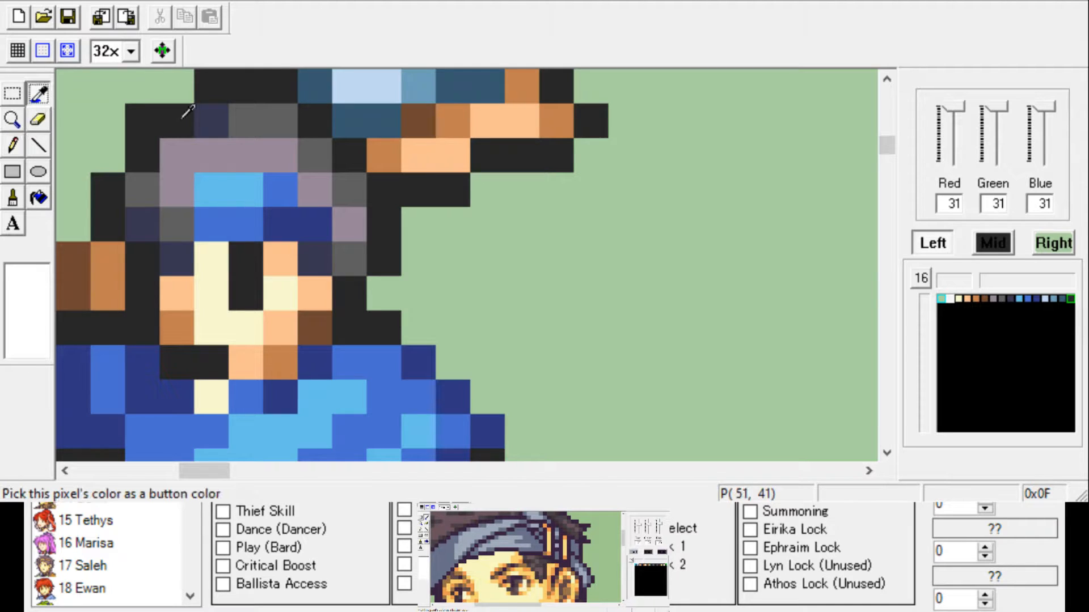
left_click(219, 178)
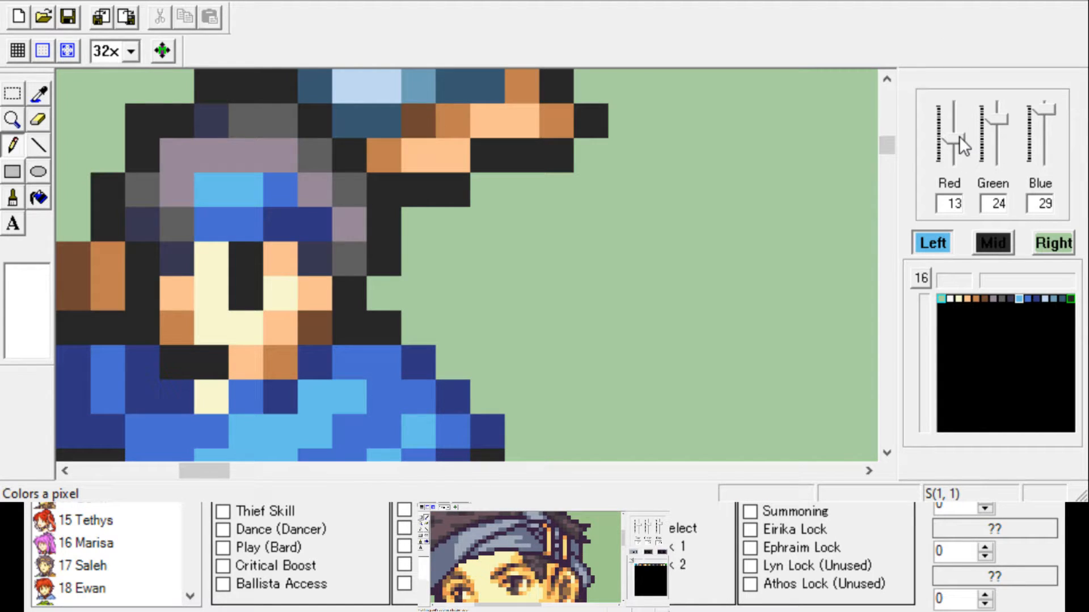
Try the light blue with its red value at 31 and inspect which parts of the sprite share that colour
left_click_drag(954, 141, 949, 68)
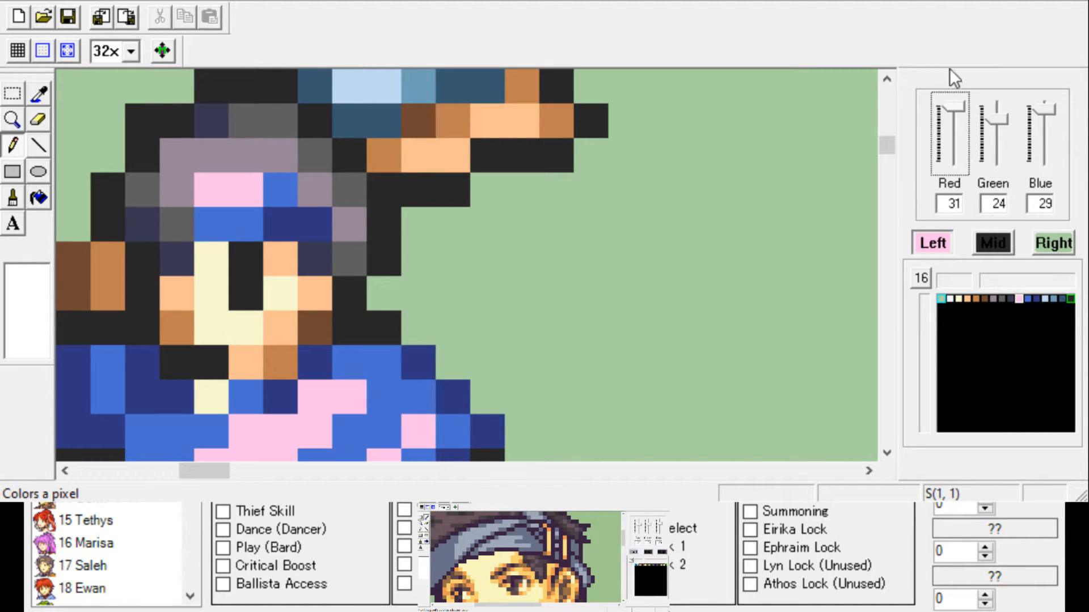
scroll(404, 189, "down", 5)
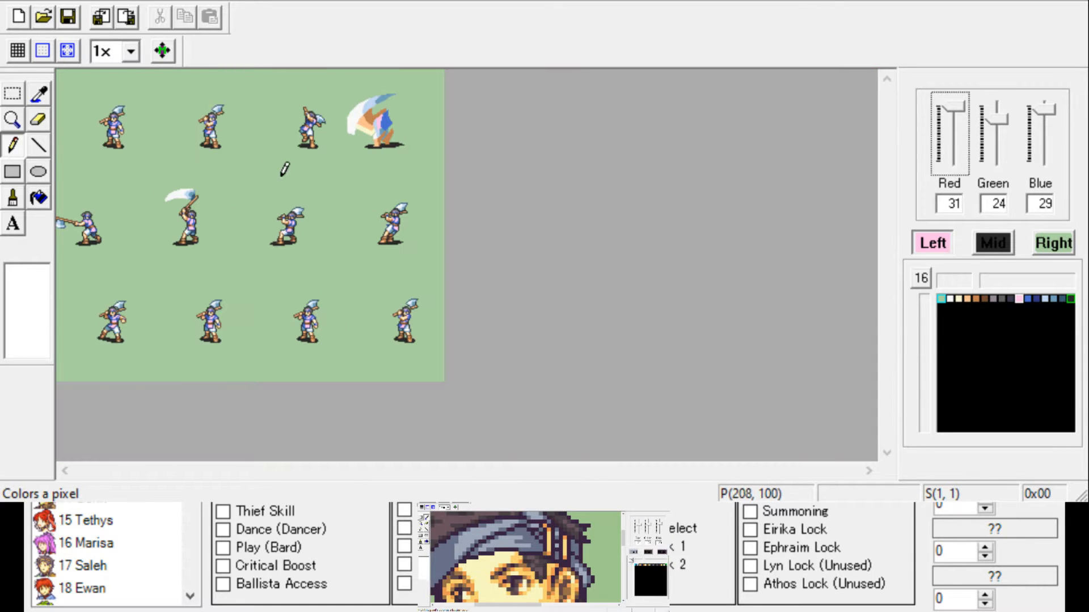
scroll(182, 111, "up", 4)
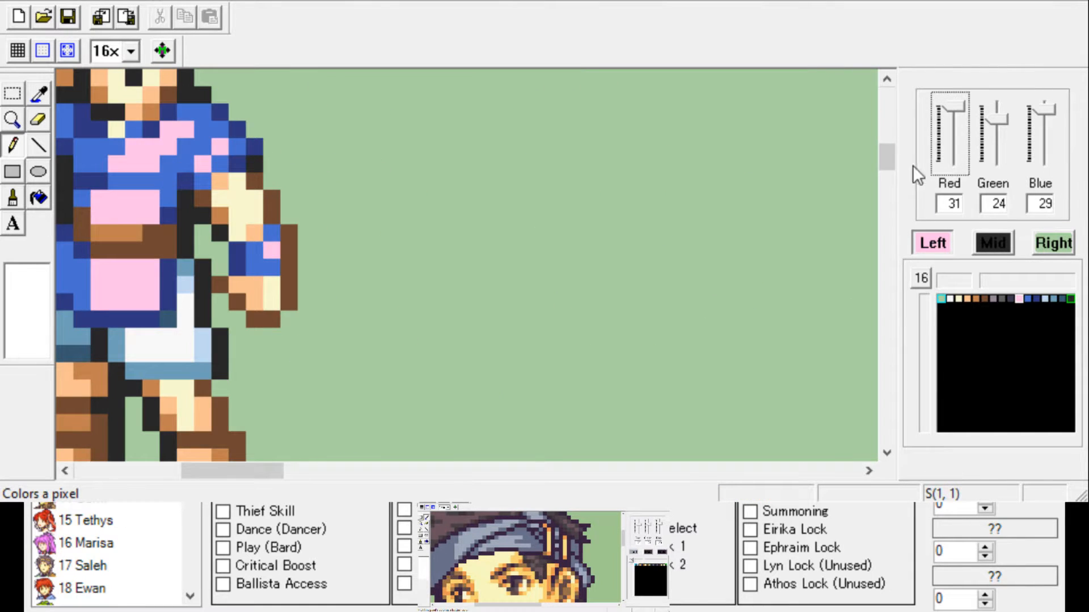
left_click_drag(886, 152, 886, 138)
left_click_drag(251, 471, 231, 473)
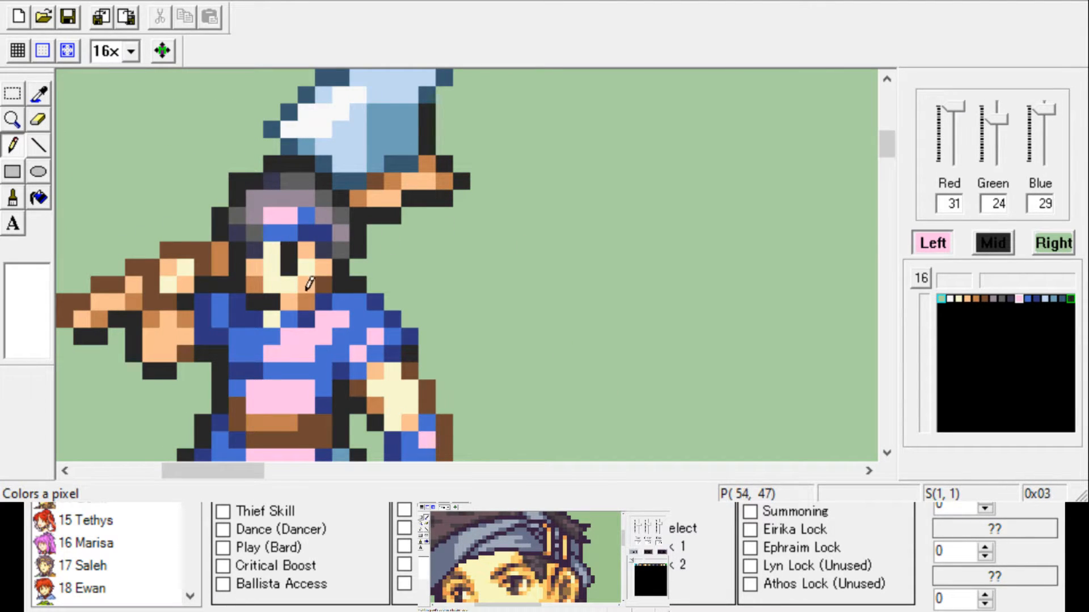
left_click_drag(955, 104, 935, 132)
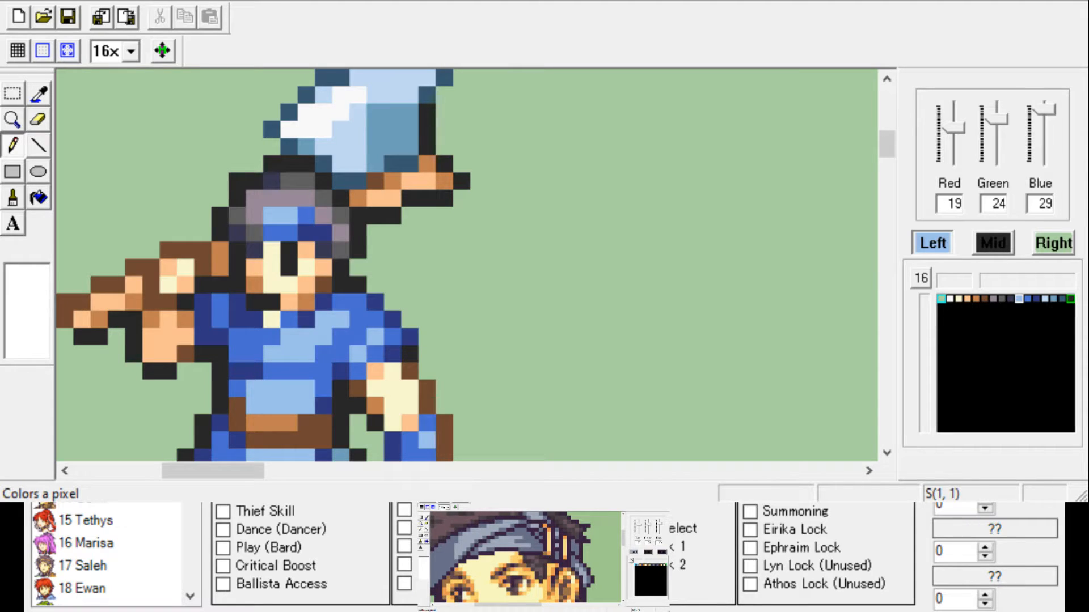
Set the lightest headband and tunic colour to red 20, green 21 and blue 23
double_click(951, 205)
type("20")
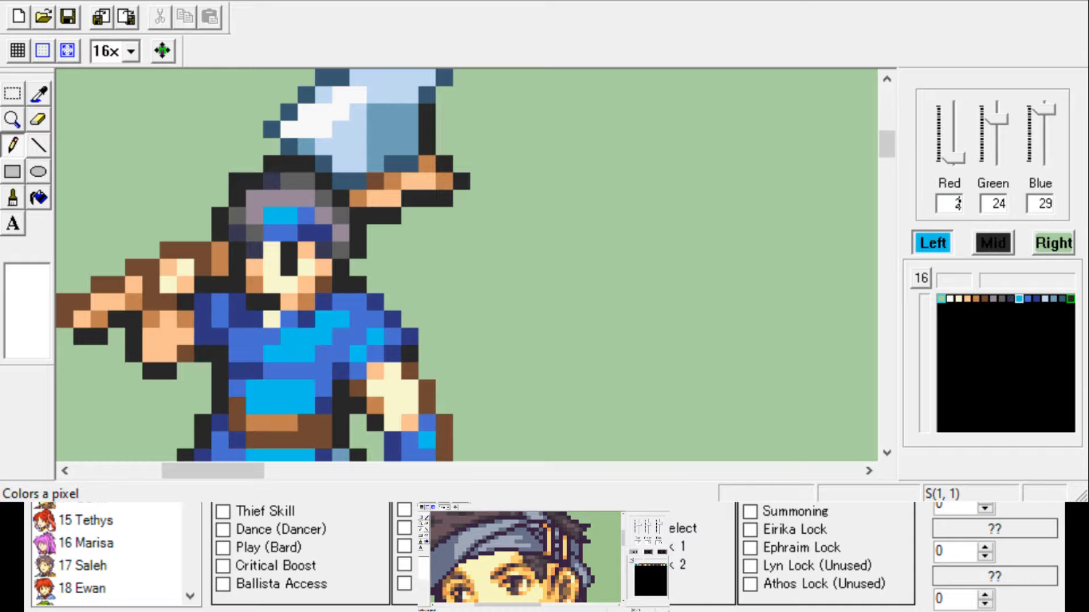
double_click(1013, 204)
type("3")
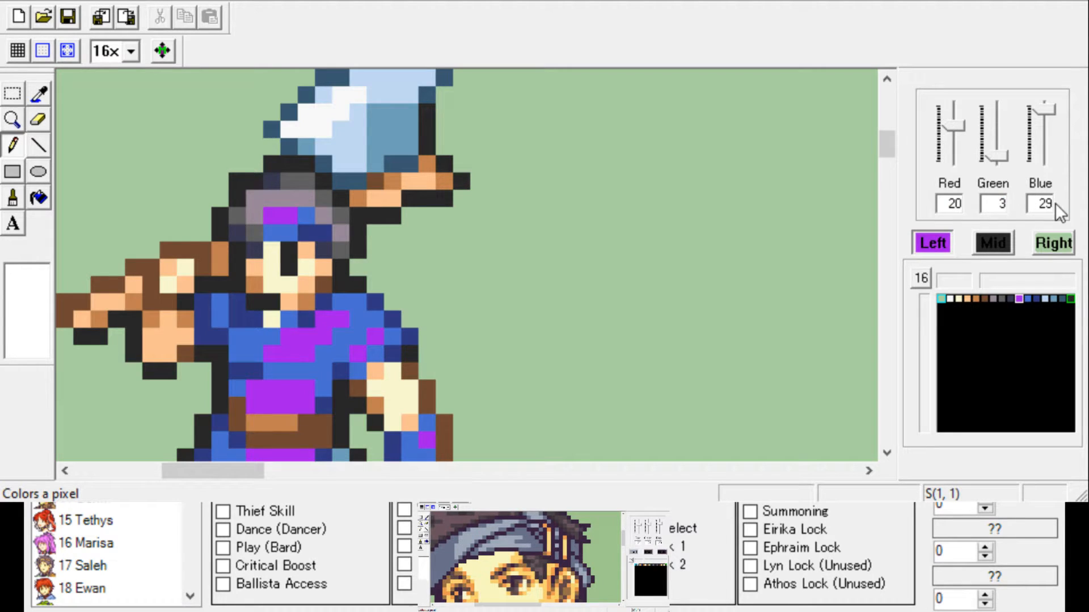
key("BackSpace")
type("21")
double_click(1043, 204)
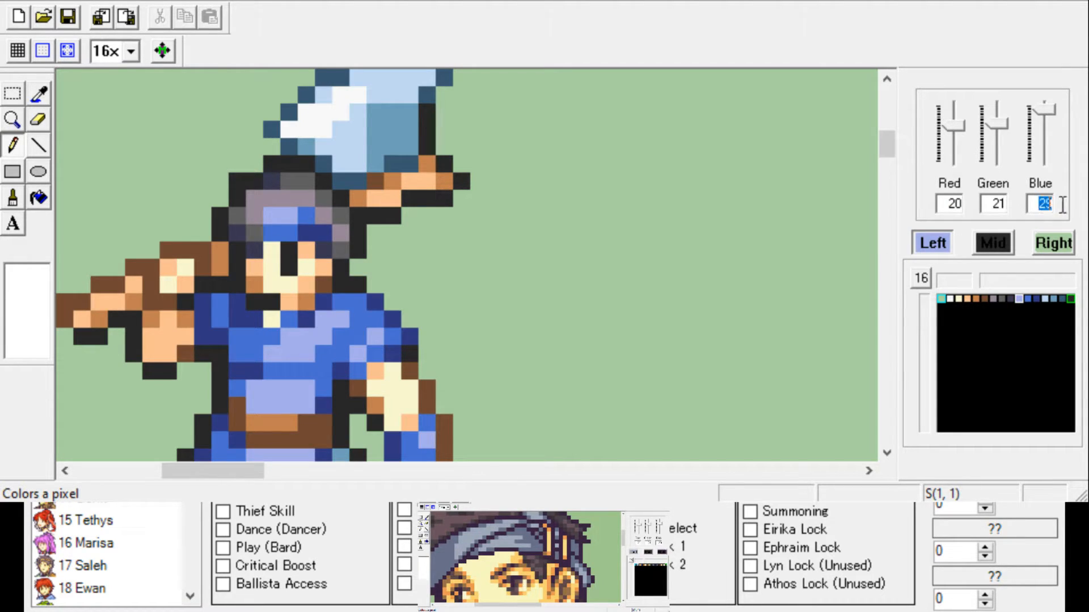
type("23")
Pick the headband's medium blue and set its red value to 13 and its blue value to 17
left_click(38, 94)
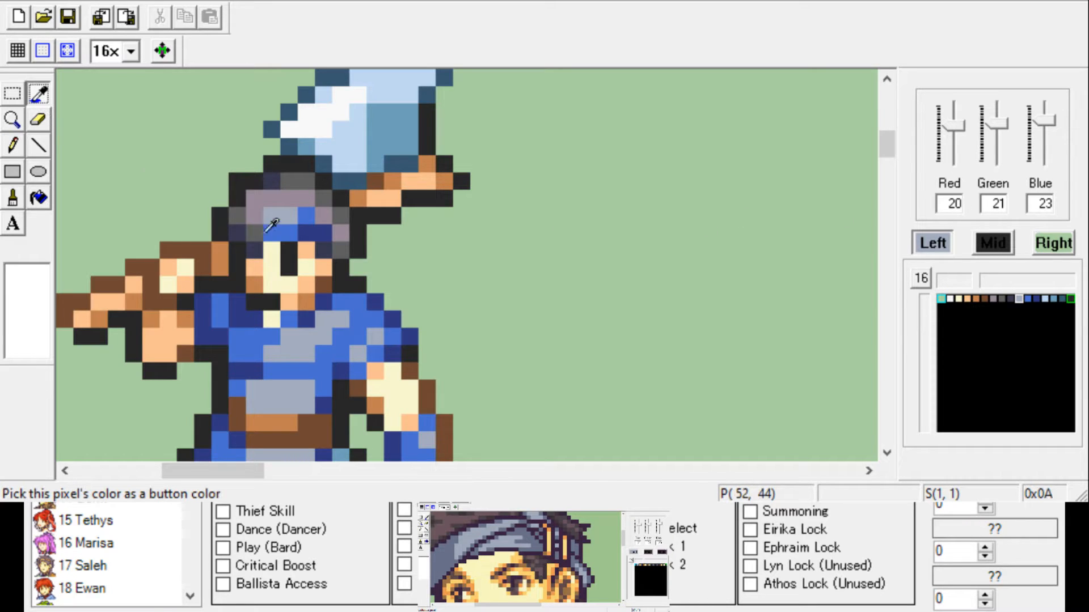
left_click(287, 229)
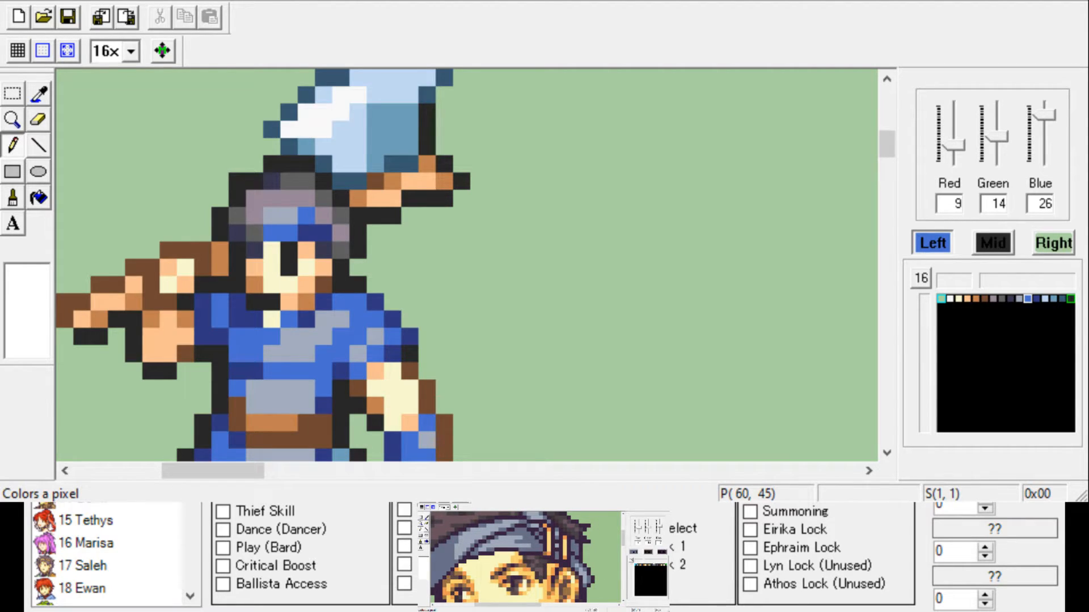
double_click(949, 204)
type("13")
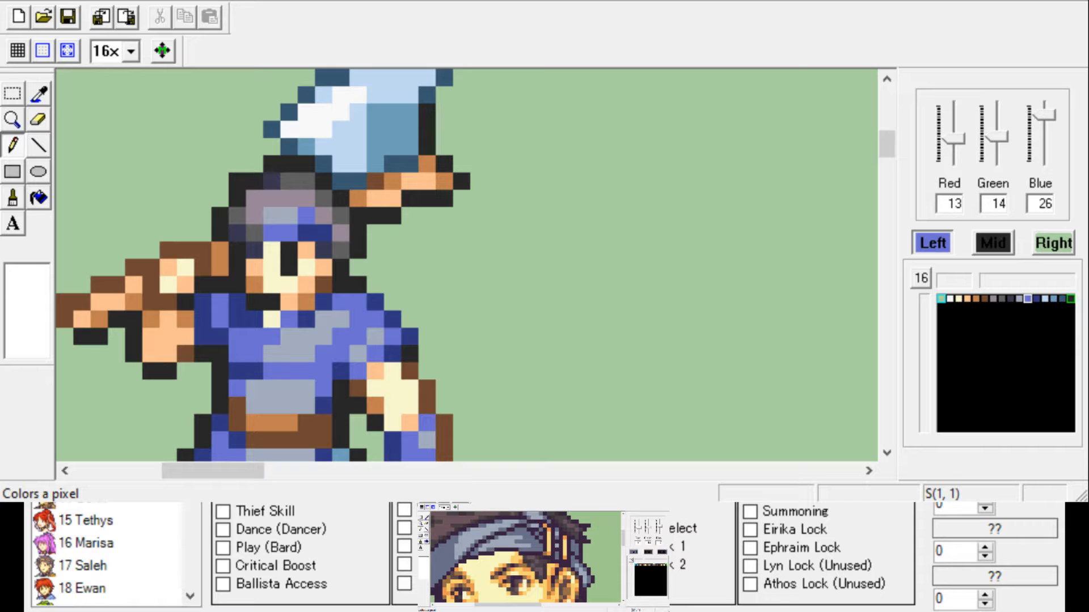
double_click(1050, 203)
type("17")
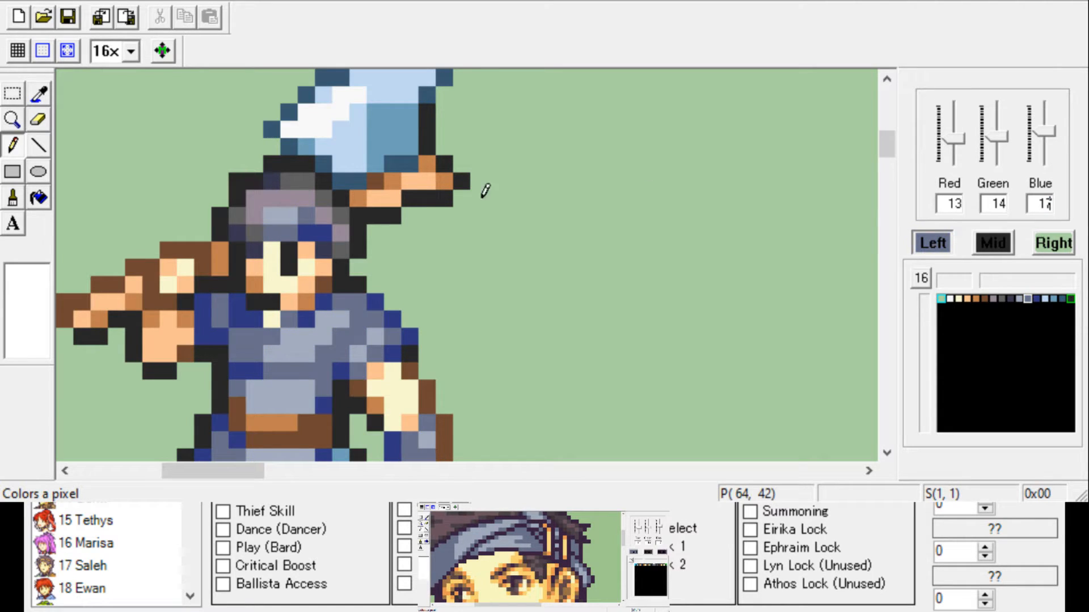
Pick the darkest blue of the headband and set it to red 10, green 11 and blue 14
scroll(242, 206, "down", 2)
scroll(216, 217, "up", 2)
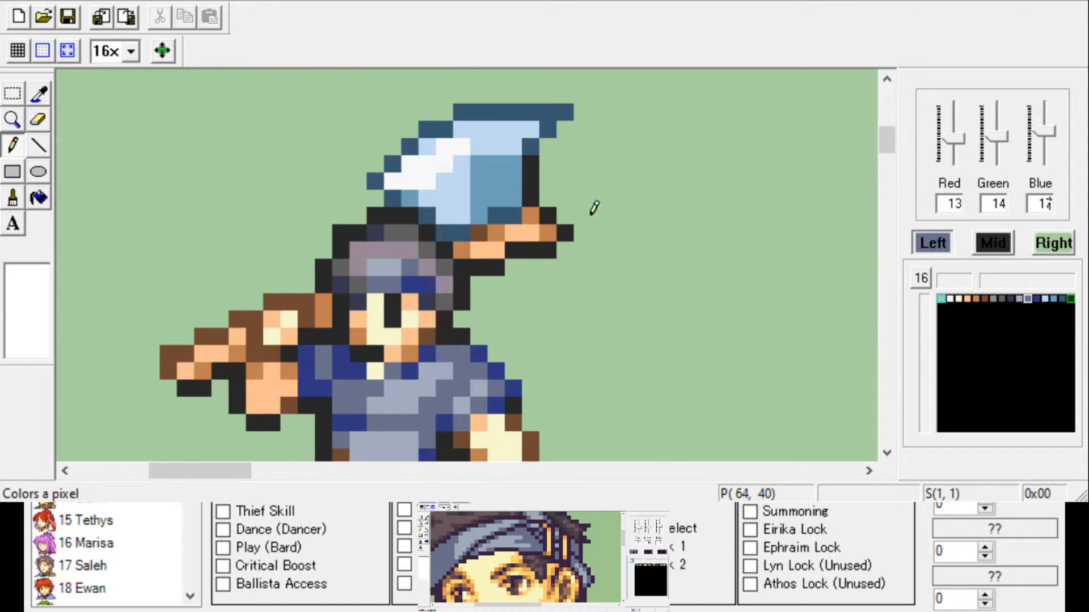
left_click(38, 94)
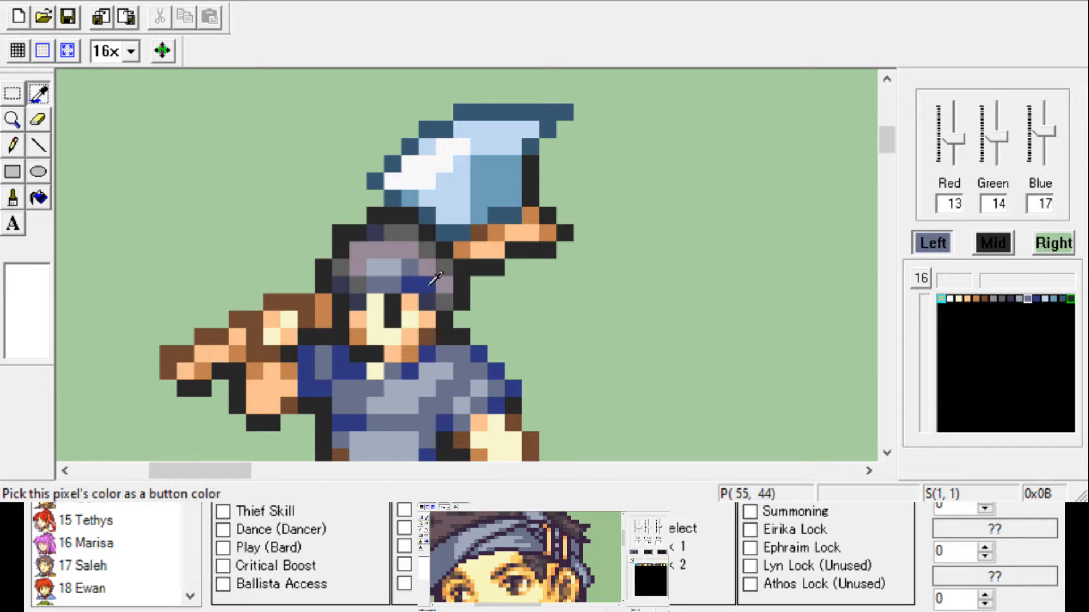
left_click(418, 284)
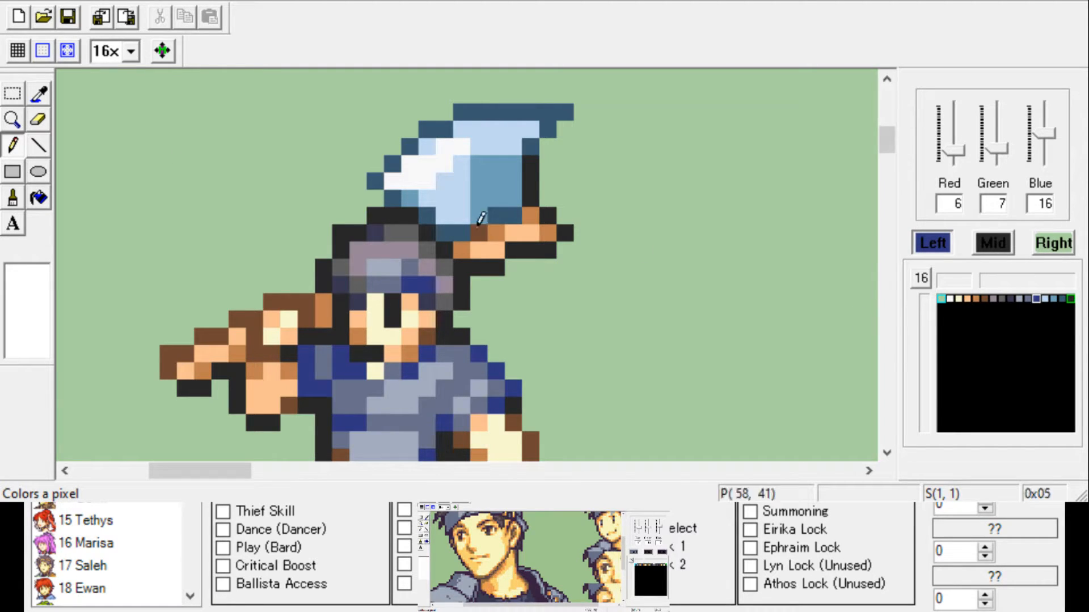
left_click(39, 94)
left_click(409, 282)
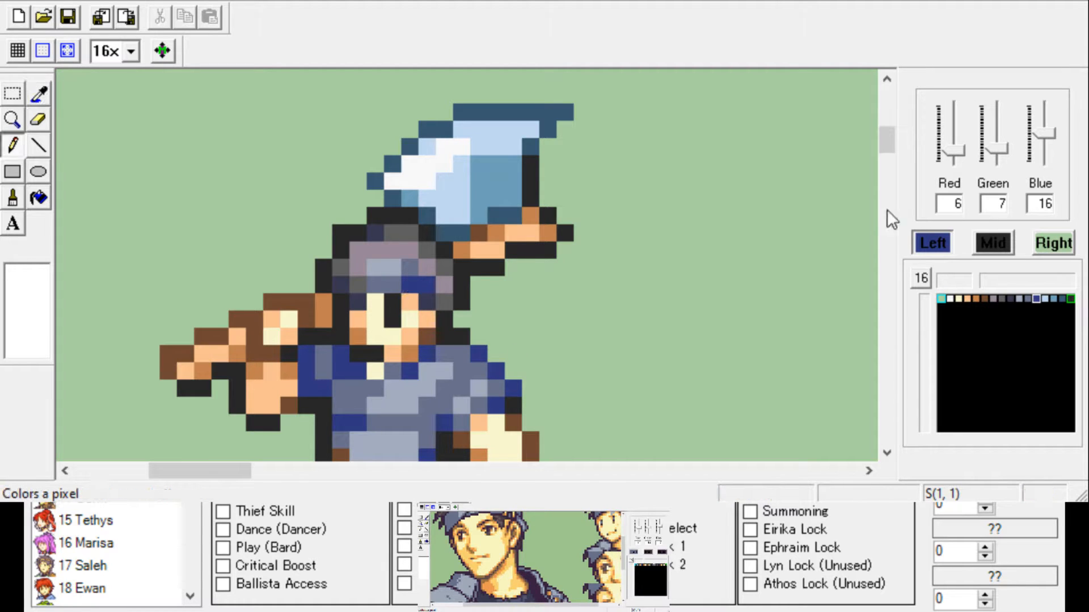
double_click(952, 203)
type("10")
double_click(990, 203)
type("11")
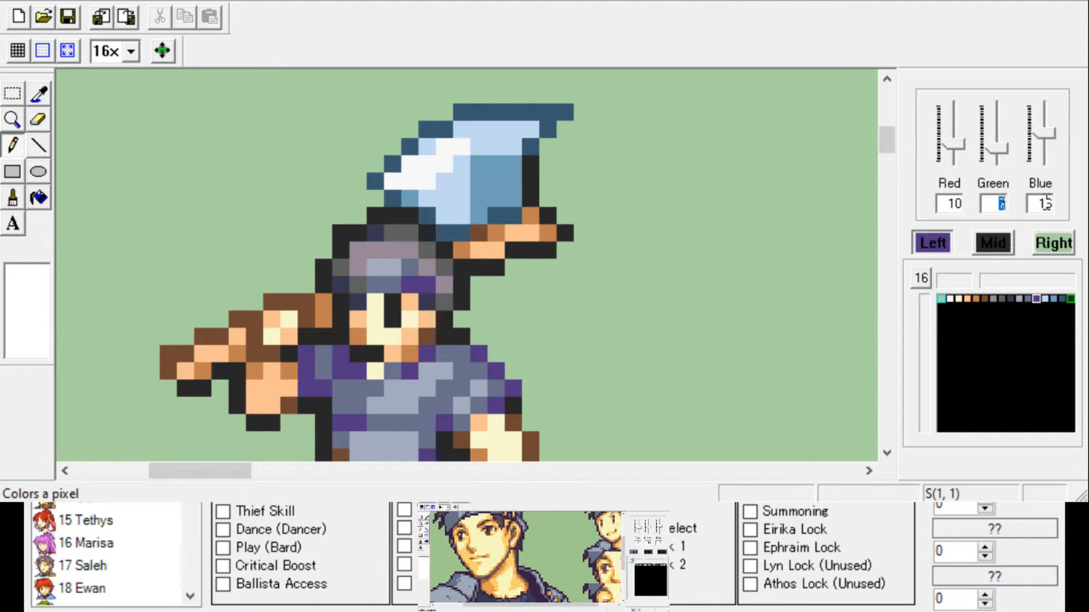
key("Tab")
type("4")
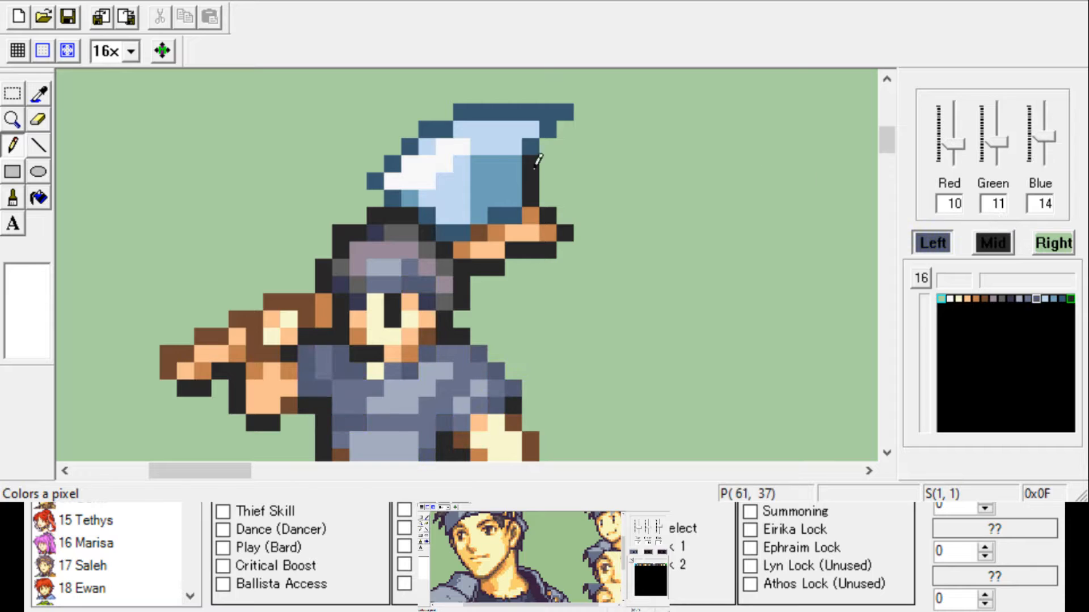
Check the recoloured headband and tunic across the animation frames and up close on the first standing frame
scroll(350, 182, "down", 3)
scroll(170, 148, "up", 1)
scroll(144, 143, "up", 1)
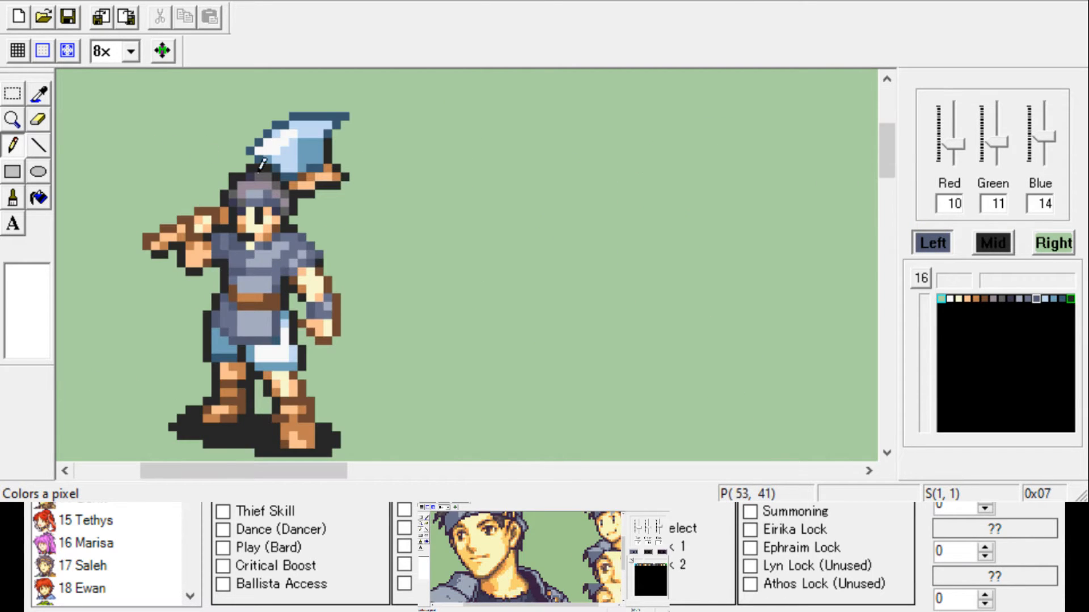
scroll(279, 230, "down", 2)
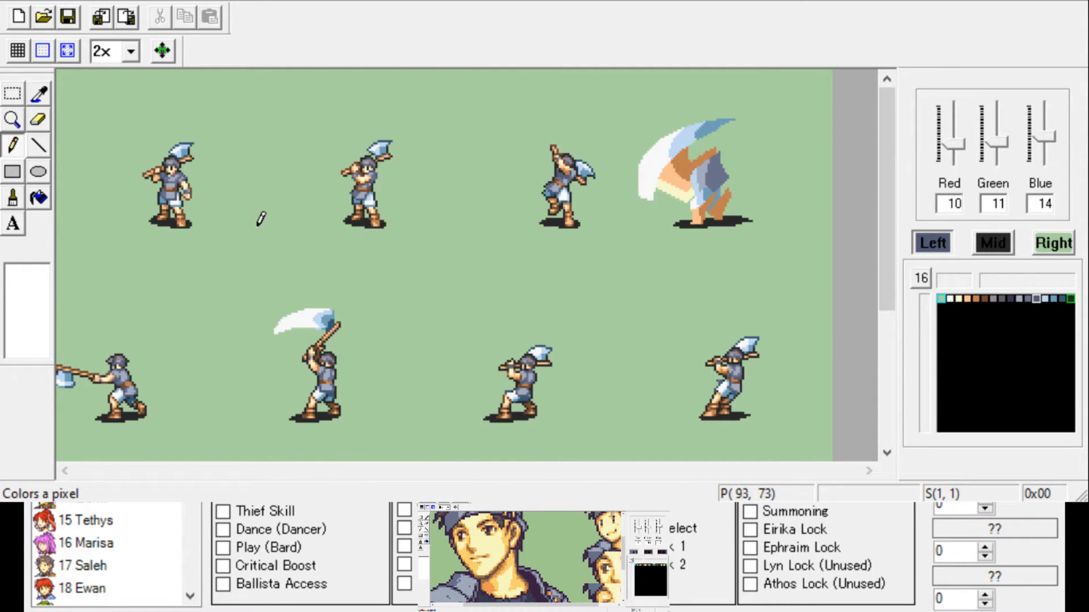
scroll(258, 219, "down", 1)
scroll(132, 151, "up", 3)
left_click_drag(887, 199, 876, 145)
scroll(406, 131, "up", 1)
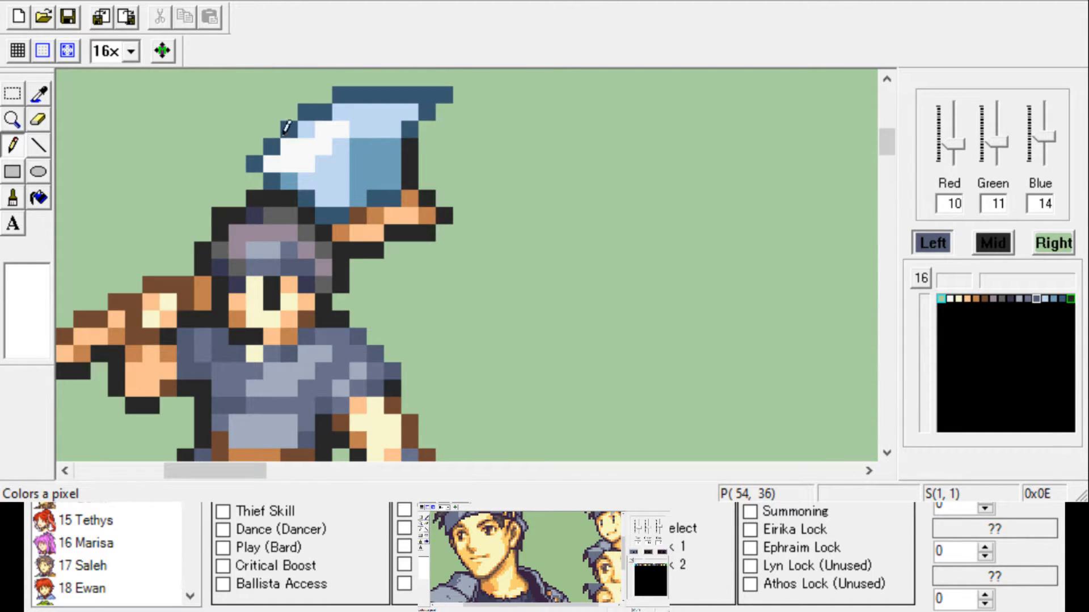
scroll(302, 131, "up", 1)
Examine the axe, headband, tunic and trouser colours on the recoloured standing frame at close range and zoomed out
left_click(41, 91)
scroll(332, 135, "down", 3)
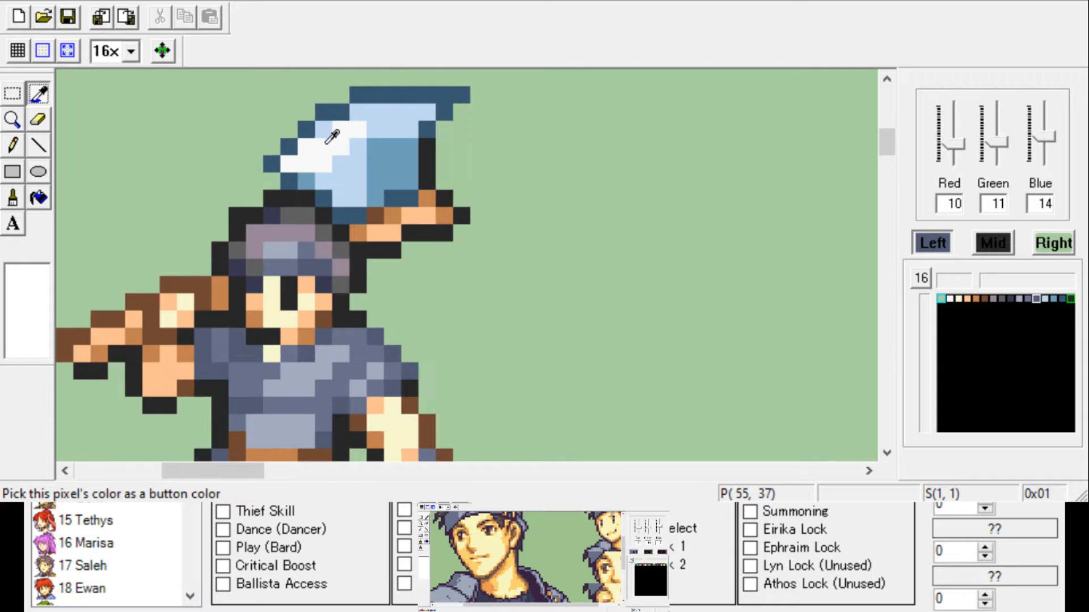
scroll(231, 333, "up", 2)
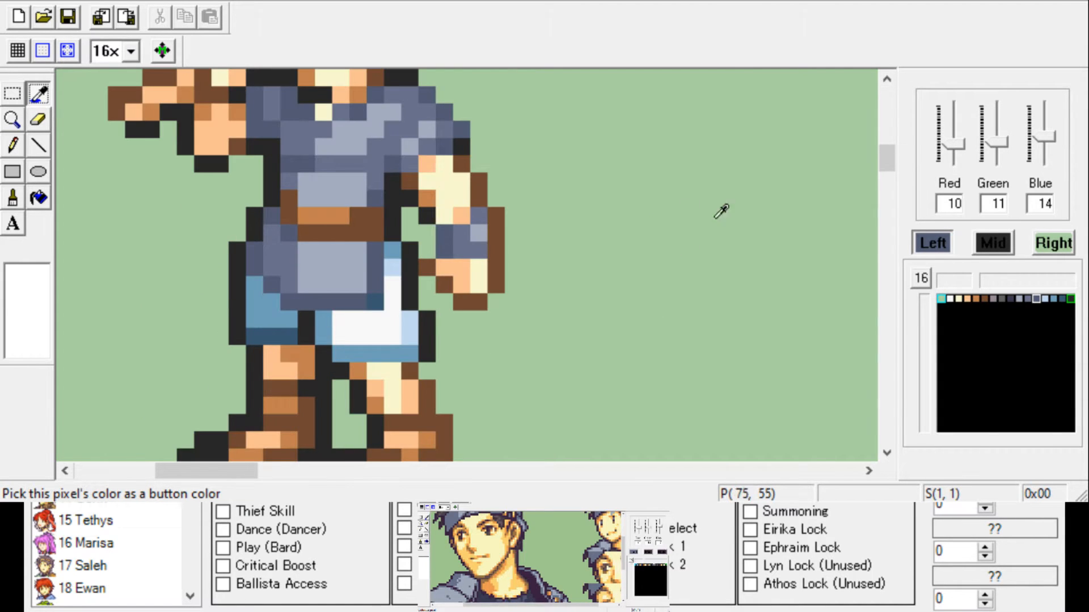
mouse_move(891, 167)
left_mouse_down()
mouse_move(889, 129)
mouse_move(876, 157)
left_mouse_up()
scroll(250, 228, "down", 2)
scroll(205, 238, "up", 2)
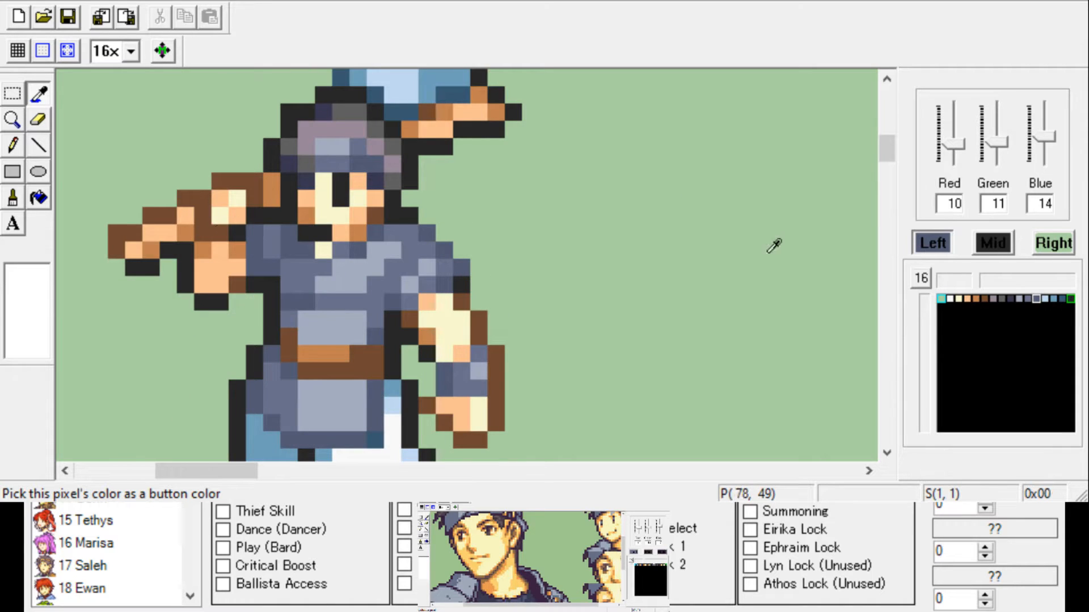
mouse_move(890, 143)
left_mouse_down()
mouse_move(882, 153)
mouse_move(882, 135)
left_mouse_up()
scroll(299, 216, "down", 2)
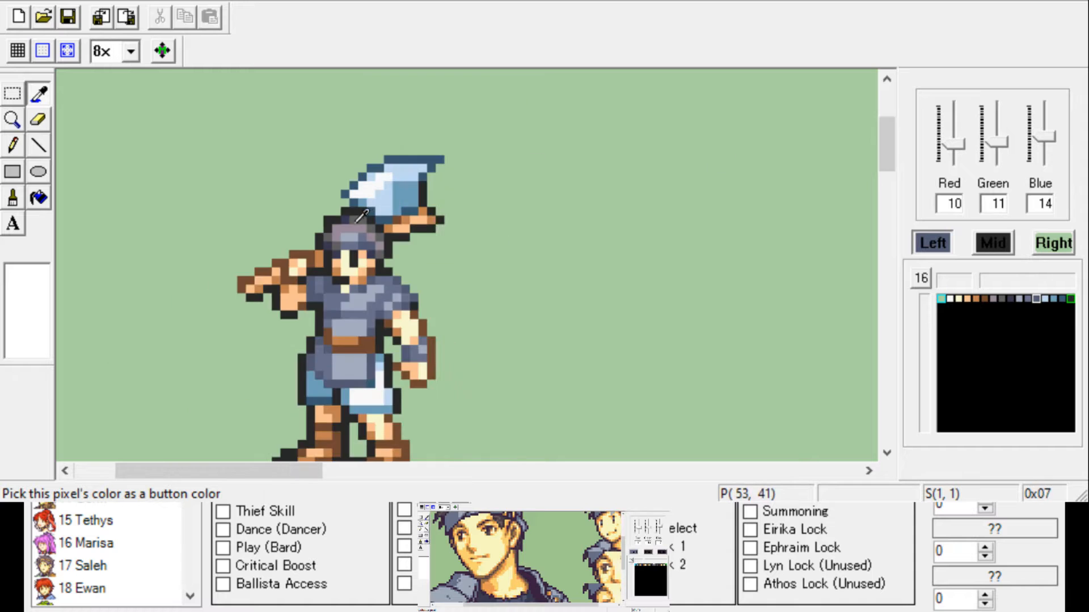
scroll(192, 174, "up", 1)
left_click_drag(288, 470, 166, 452)
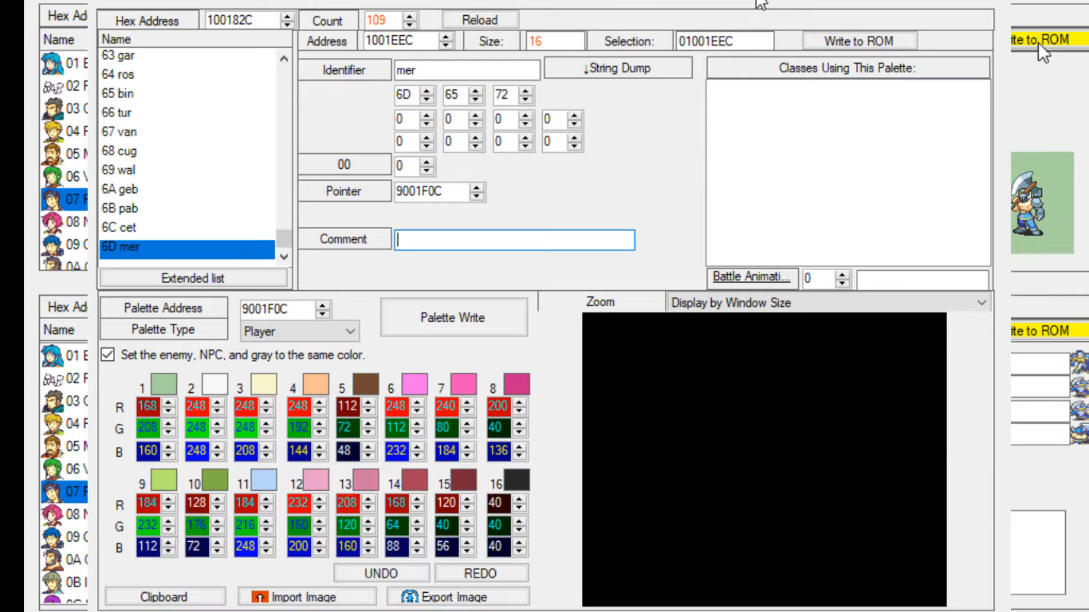
Import the recoloured sprite image's colours into palette entry 6D mer in the battle palette editor, and close the editor
left_click(337, 597)
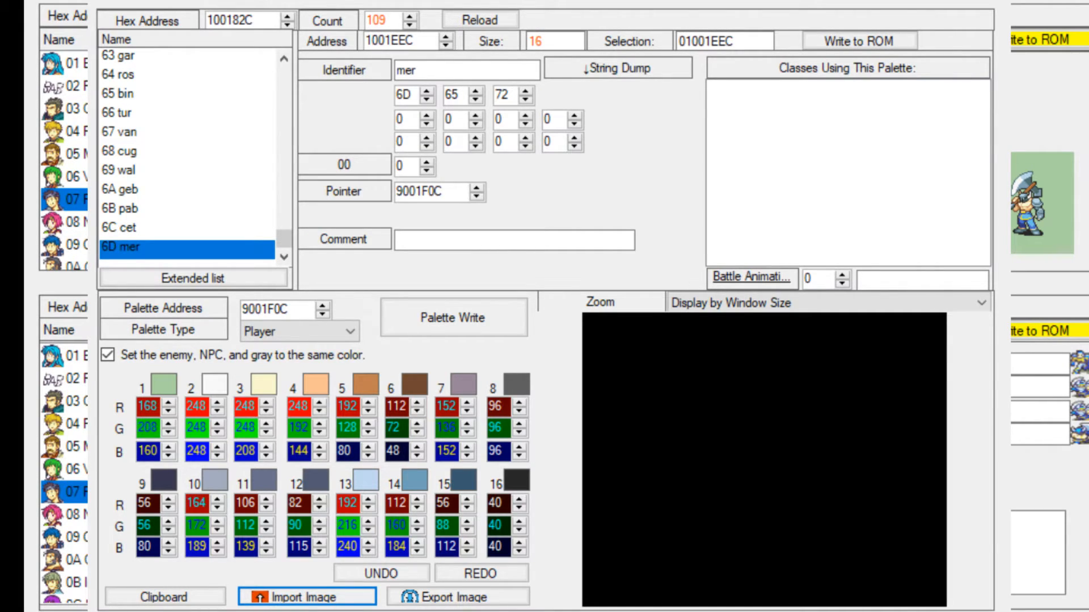
key("alt+F4")
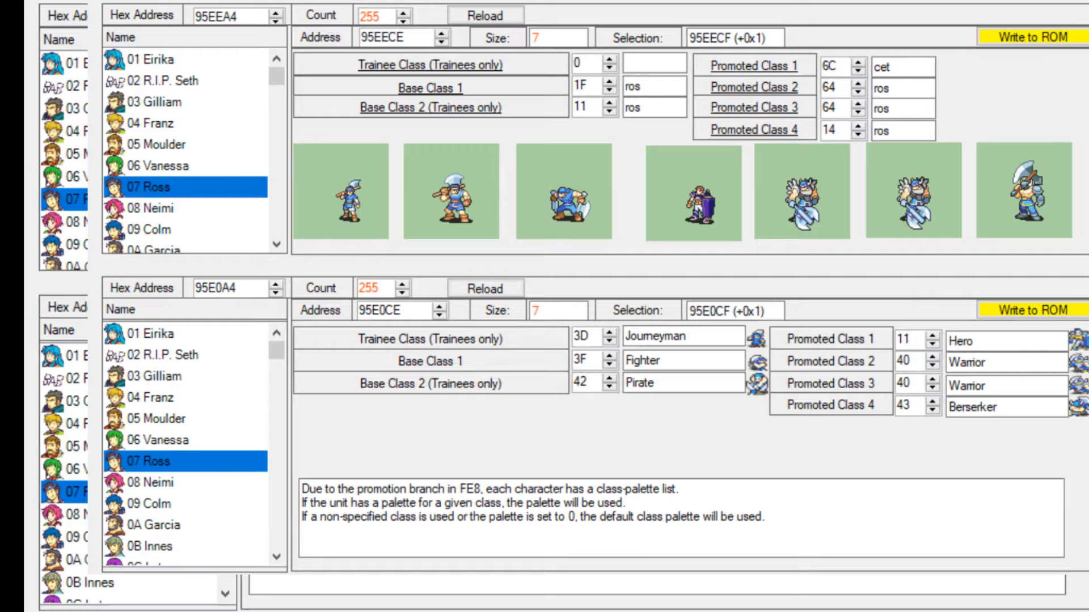
Assign palette 6D to Ross's trainee class and write both his palette and class assignments to the ROM
left_click(590, 65)
type("6D")
left_click(1036, 42)
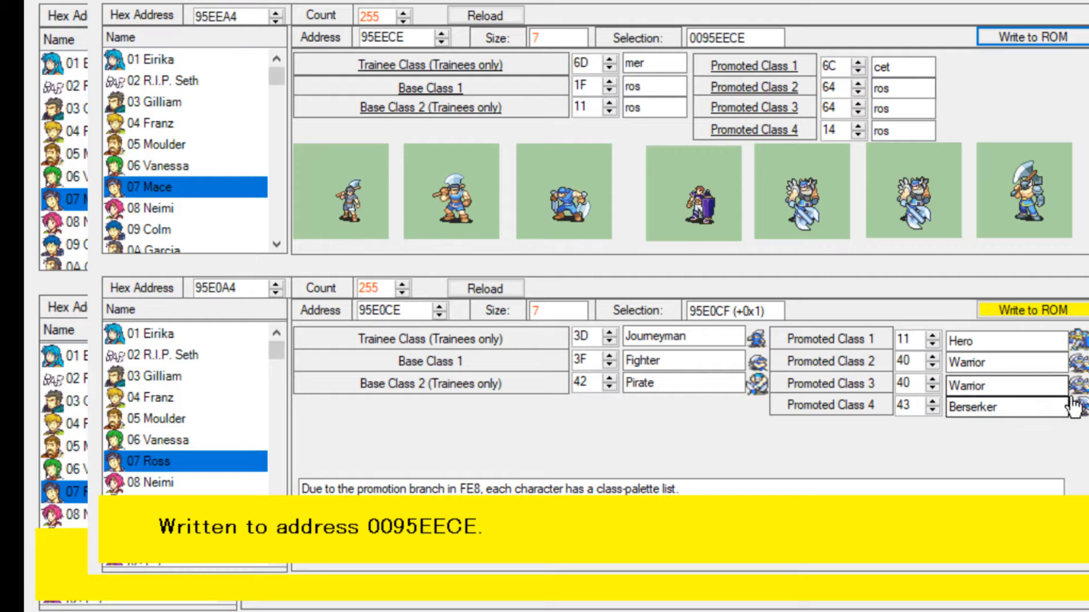
left_click(1065, 311)
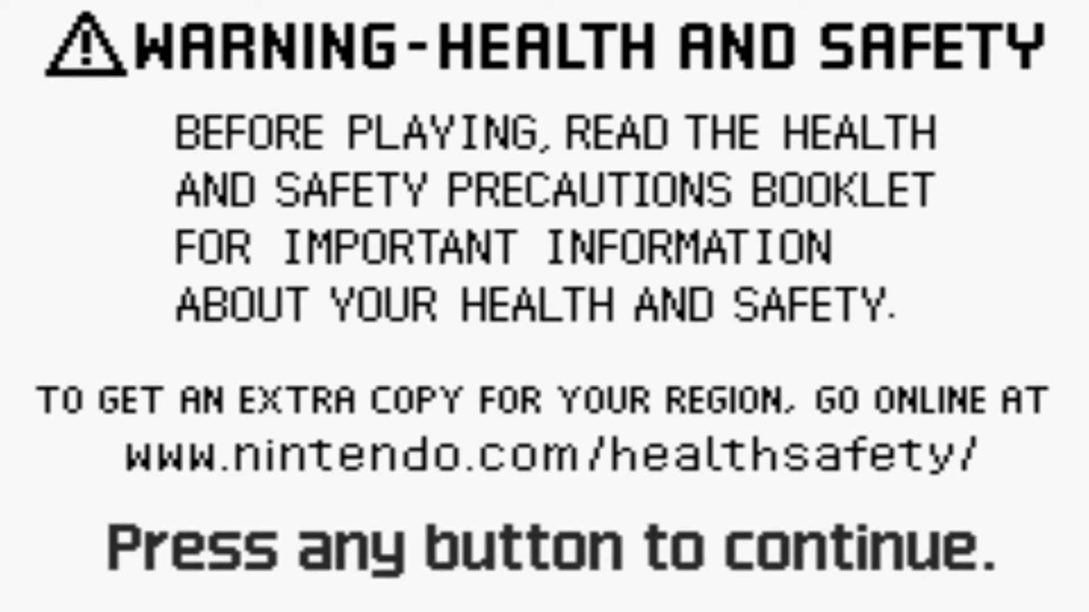
Start the modified game in the emulator and restart the saved chapter
key("Return")
key("Return")
key("Down")
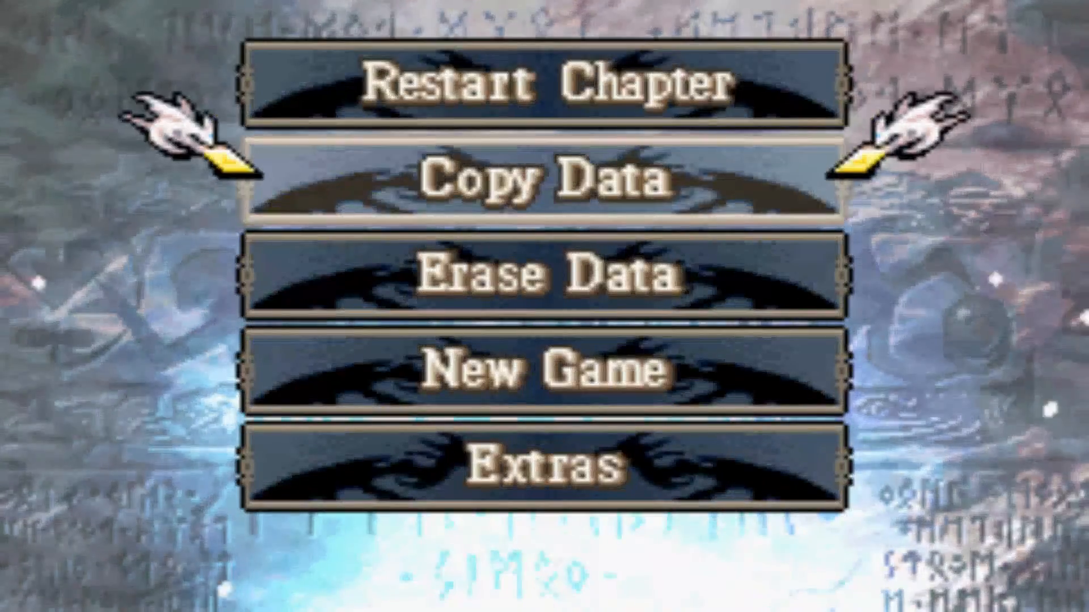
key("Up")
key("Return")
key("Return")
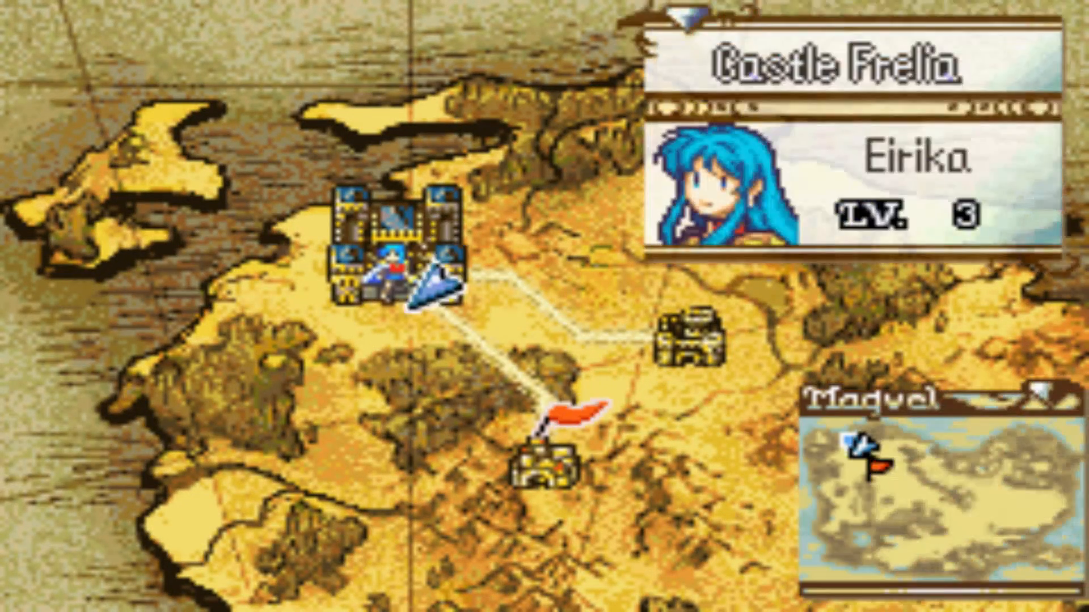
Send Eirika from Castle Frelia to the red-flagged location on the world map to begin the chapter
key("Down")
key("Right")
key("Down")
key("Left")
key("Up")
key("Right")
key("z")
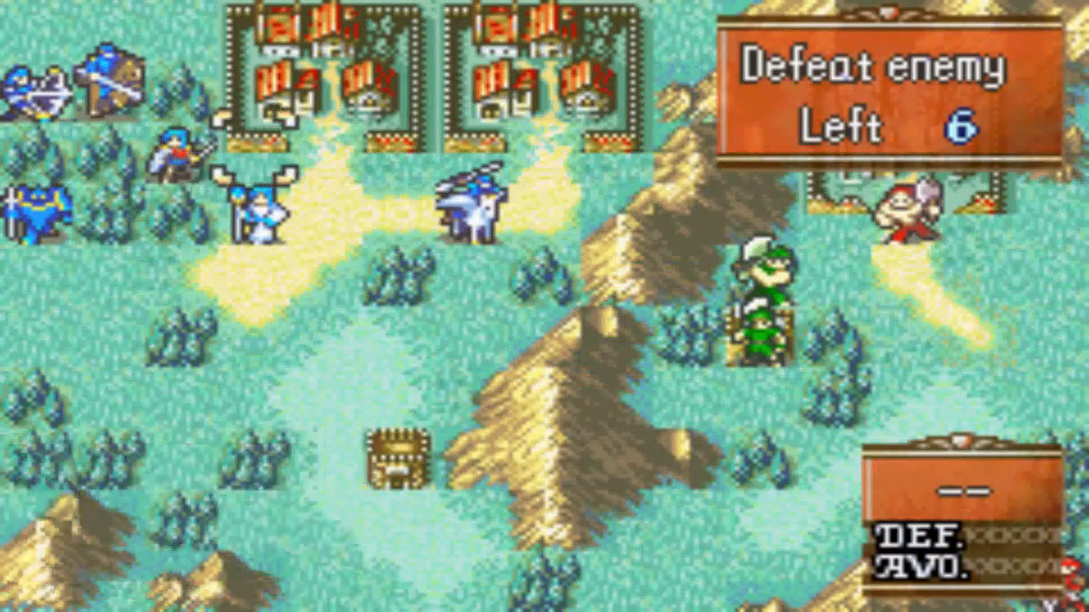
Move the pegasus knight beside the fort and rescue the green unit standing on it
key("Right")
key("Right")
key("Right")
key("z")
key("Right")
key("Down")
key("Down")
key("Right")
key("Right")
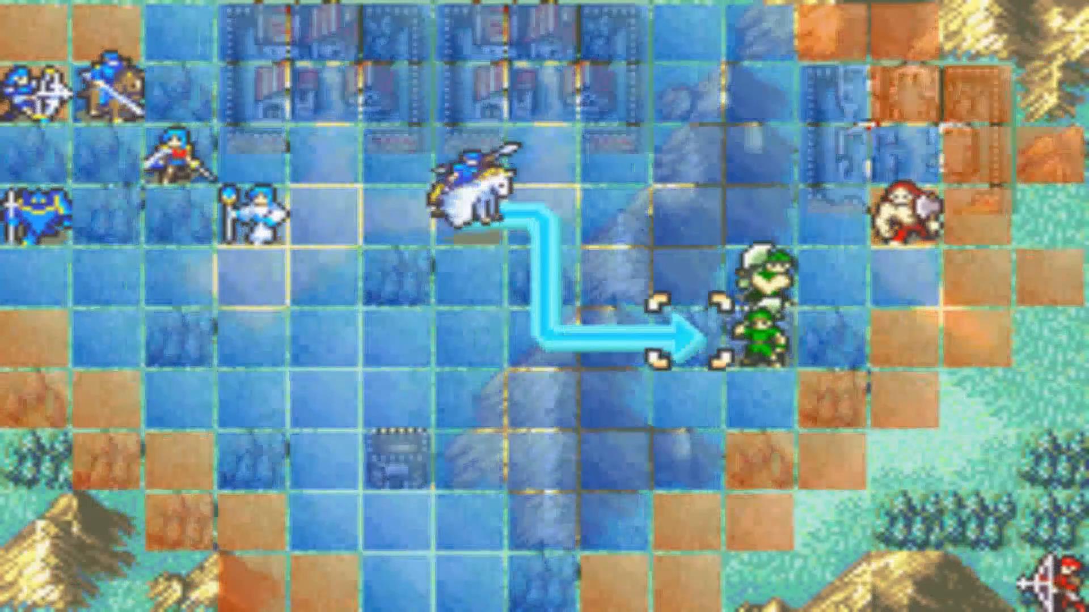
key("z")
key("z")
Use the pegasus knight's remaining movement to retreat one tile west and one tile north, ending her turn
key("Left")
key("Up")
key("Left")
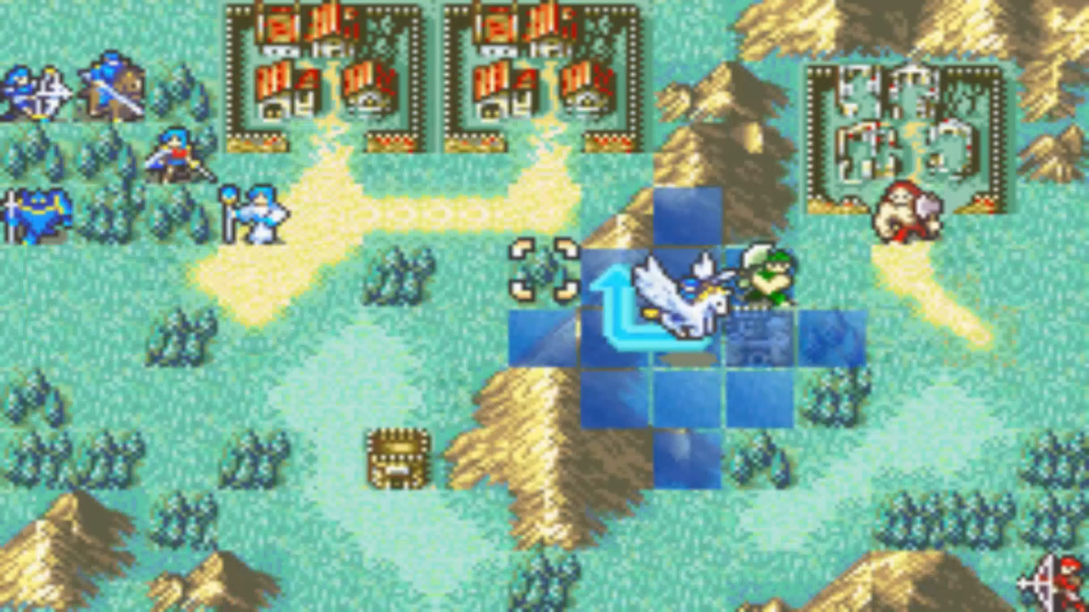
key("Right")
key("z")
key("z")
Move Moulder four tiles east along the road and have him wait
key("Left")
key("Left")
key("Left")
key("Left")
key("Left")
key("Up")
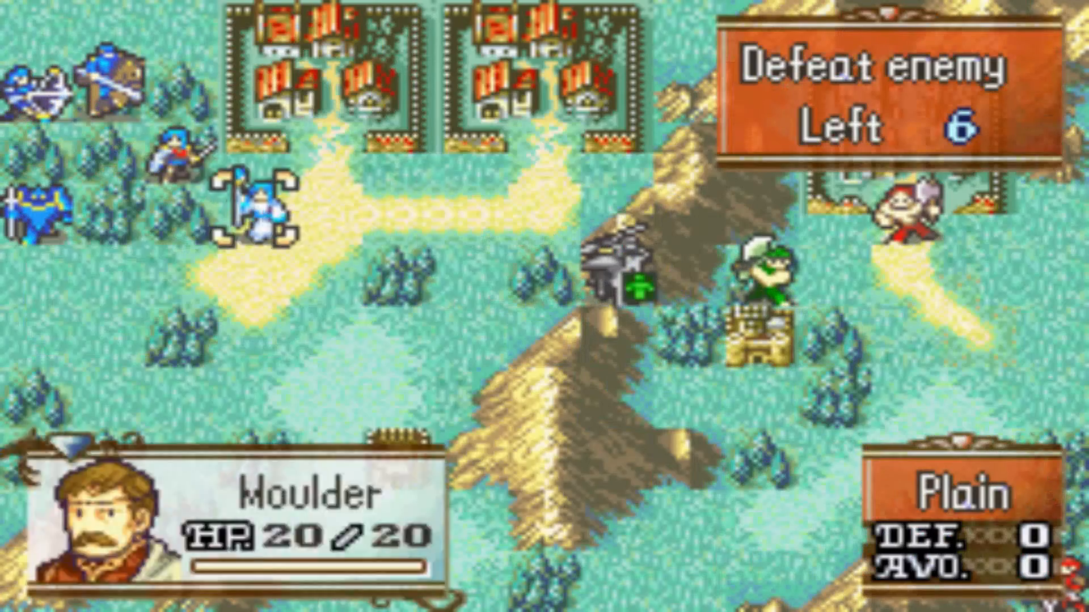
key("z")
key("Right")
key("Right")
key("Right")
key("Right")
key("z")
key("z")
Move Eirika to the entrance of the westernmost village, visit it and dismiss the item message
key("Left")
key("Left")
key("Left")
key("Left")
key("Left")
key("Up")
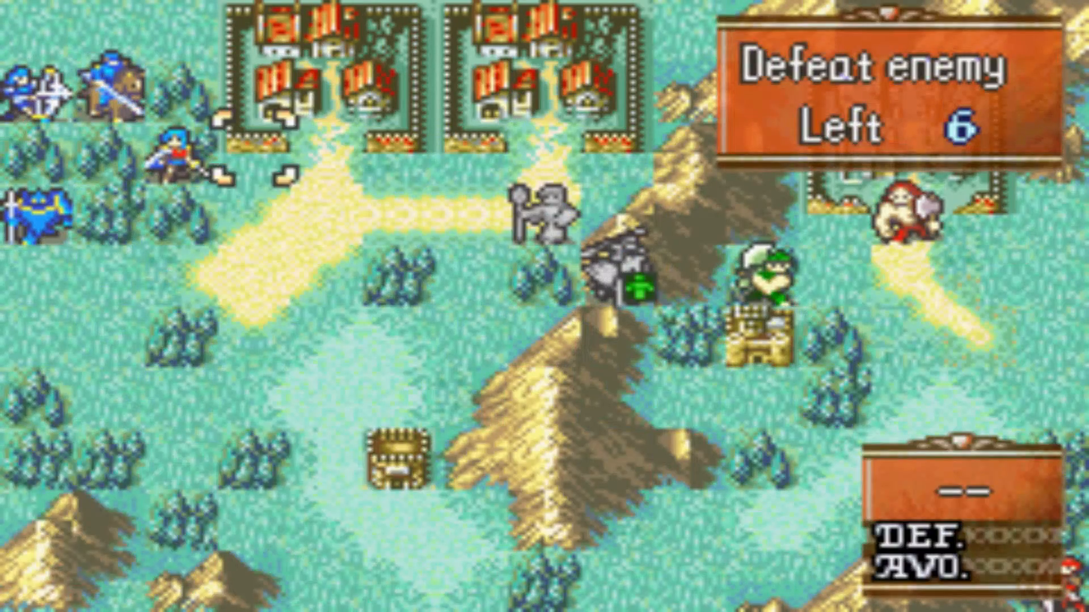
key("z")
key("Down")
key("Right")
key("Right")
key("Up")
key("z")
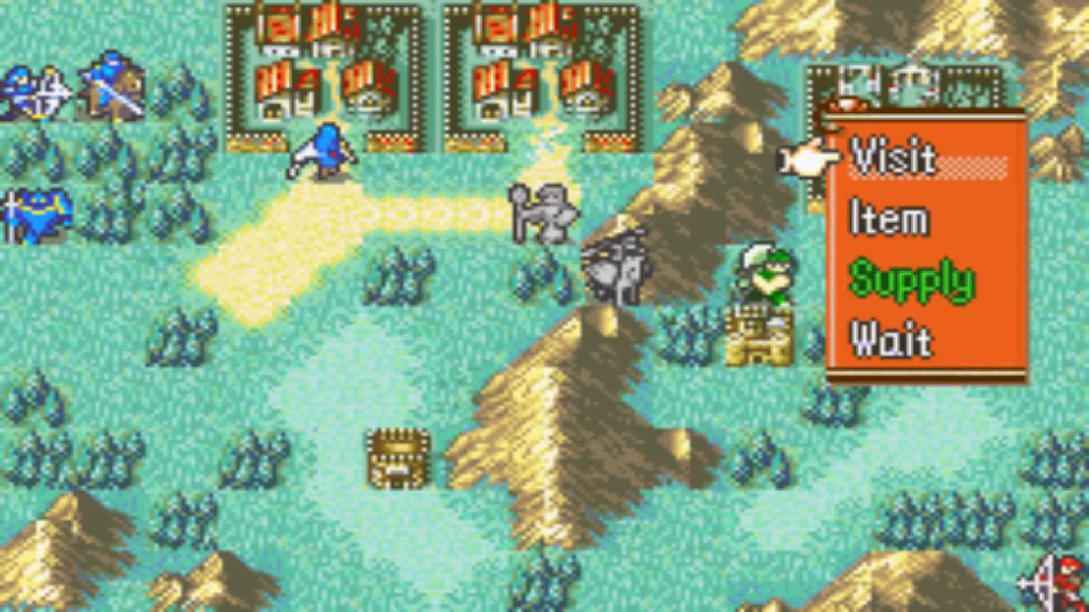
key("z")
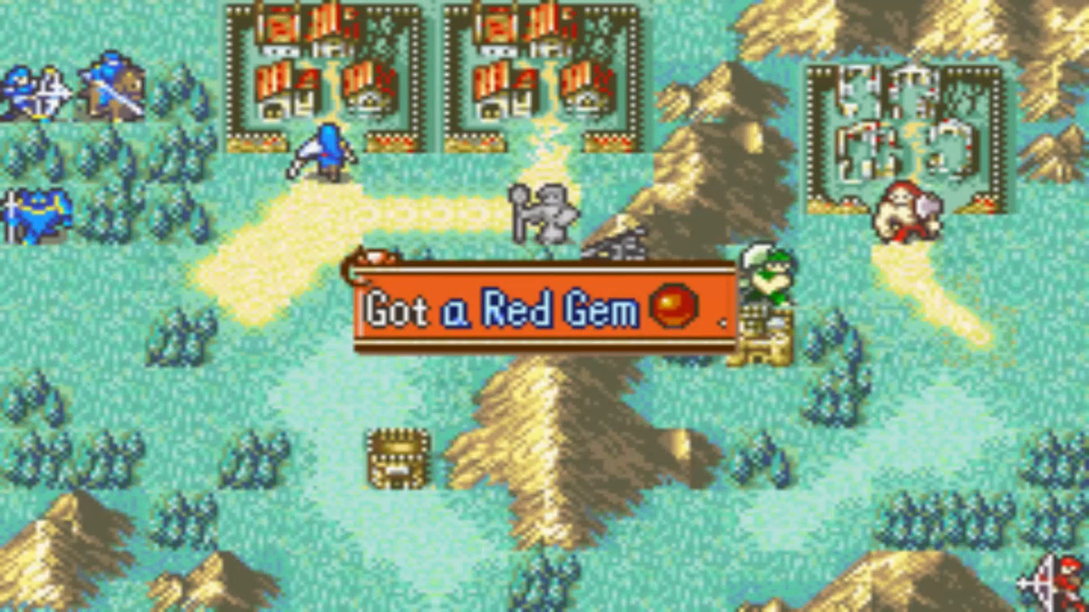
key("z")
Move the sword cavalier three tiles south, below the forest, and have him wait
key("Left")
key("Left")
key("Left")
key("Up")
key("z")
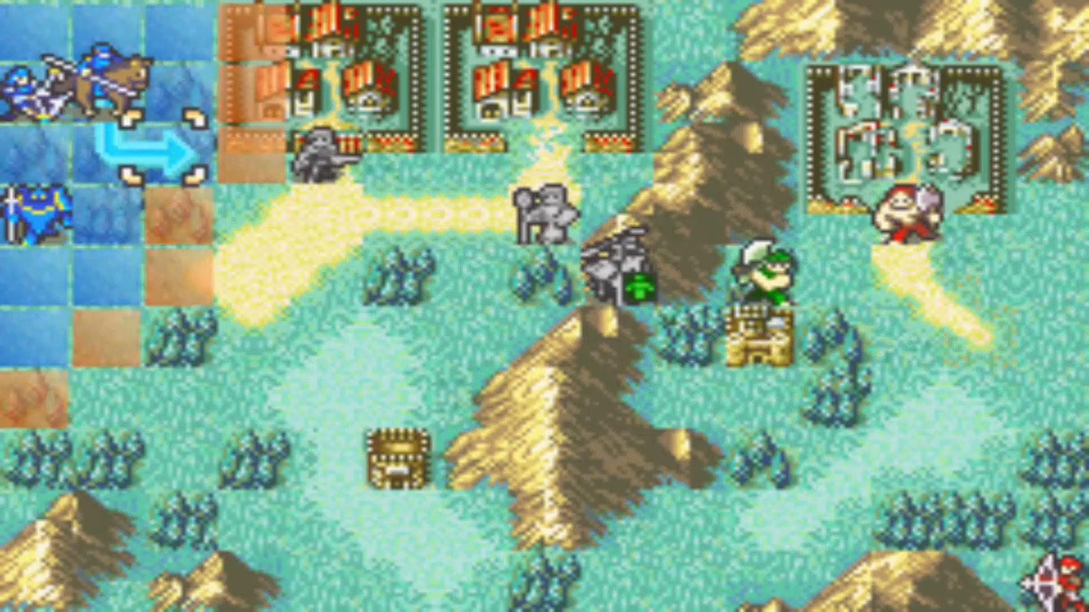
key("Left")
key("Down")
key("Down")
key("z")
key("Down")
key("z")
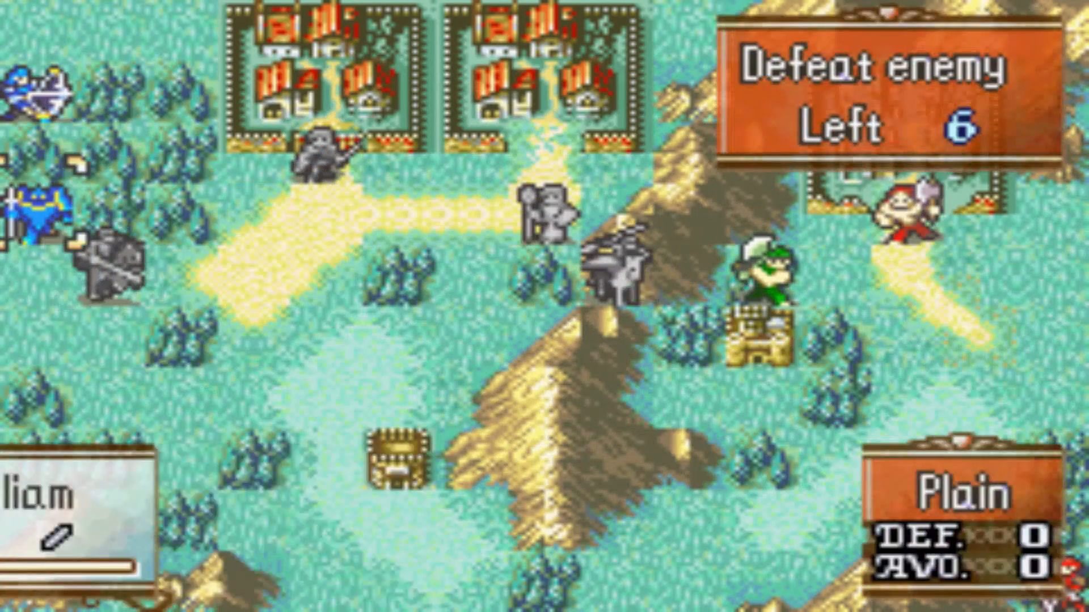
Move the archer to the tile directly east of the cavalier and have the unit wait
key("Up")
key("Up")
key("z")
key("Down")
key("Down")
key("Right")
key("Down")
key("Right")
key("z")
key("Up")
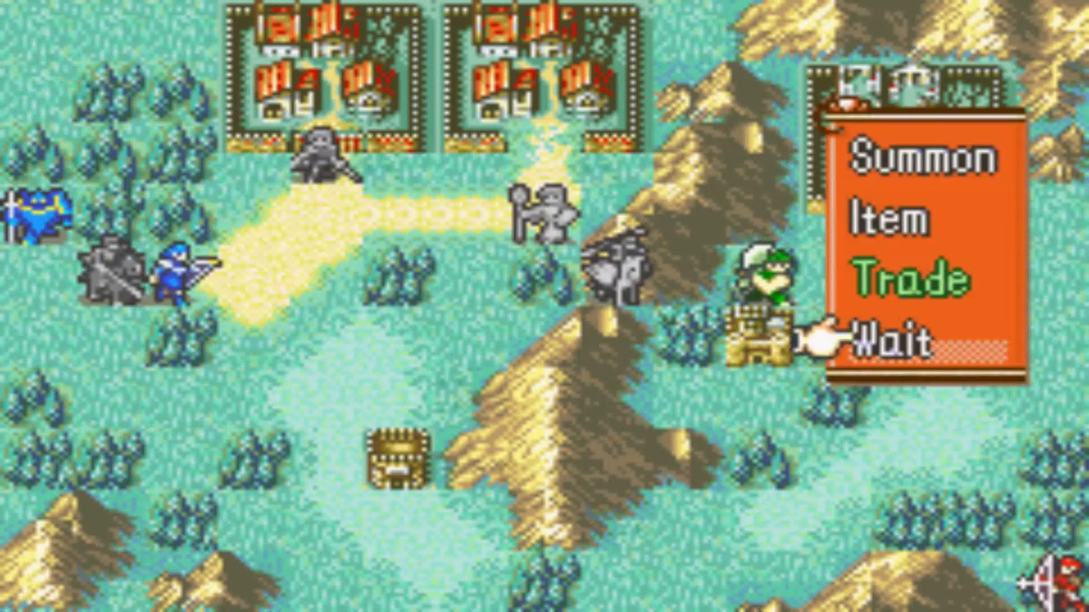
key("z")
Move the armoured knight to the tile directly east of the archer and have him wait
key("Left")
key("Left")
key("Up")
key("z")
key("Down")
key("Right")
key("Right")
key("Right")
key("z")
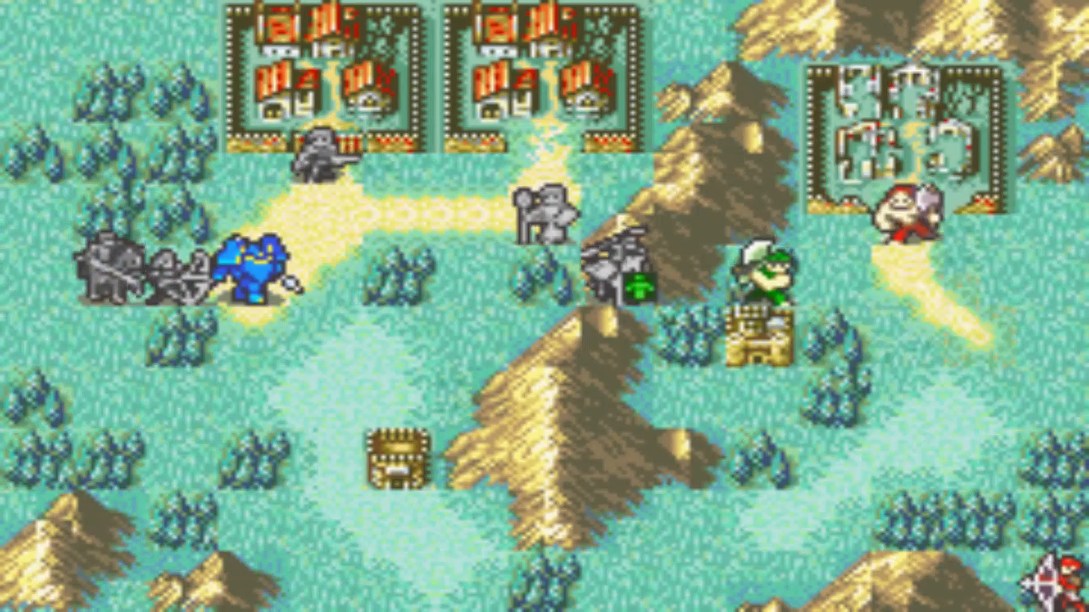
key("z")
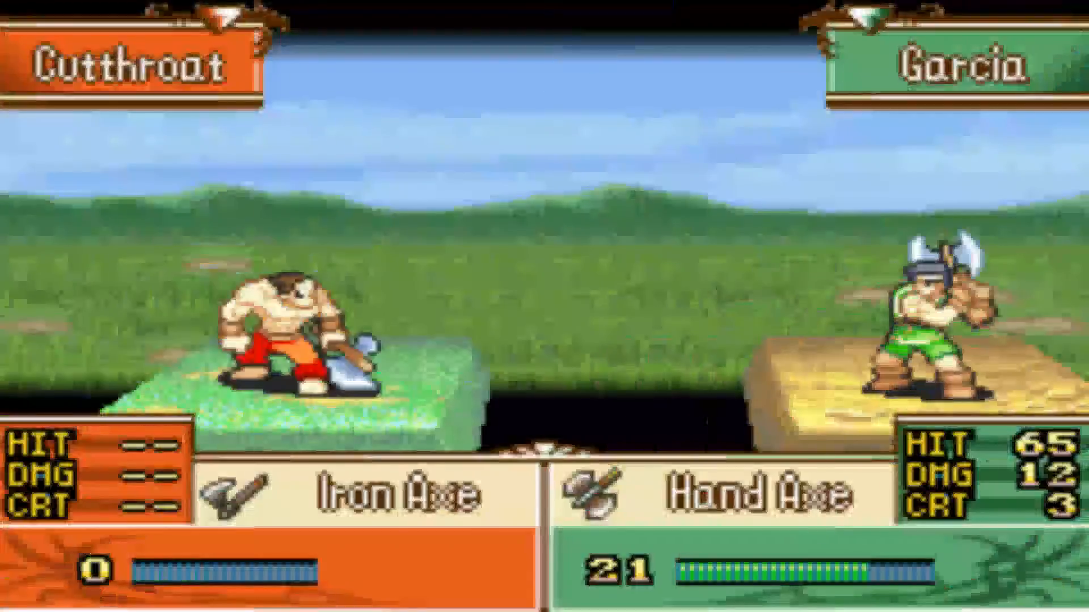
Move the pegasus knight back to the road west of Moulder and drop the rescued unit between them
key("Right")
key("Right")
key("Right")
key("Right")
key("Down")
key("Down")
key("Down")
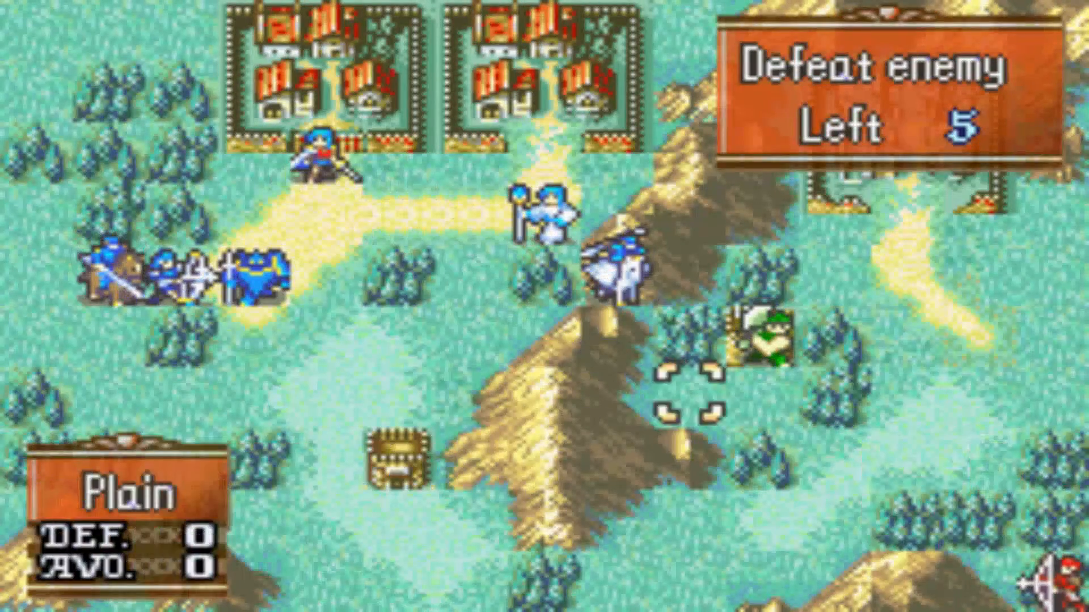
key("Up")
key("Up")
key("Left")
key("x")
key("Left")
key("Left")
key("x")
key("x")
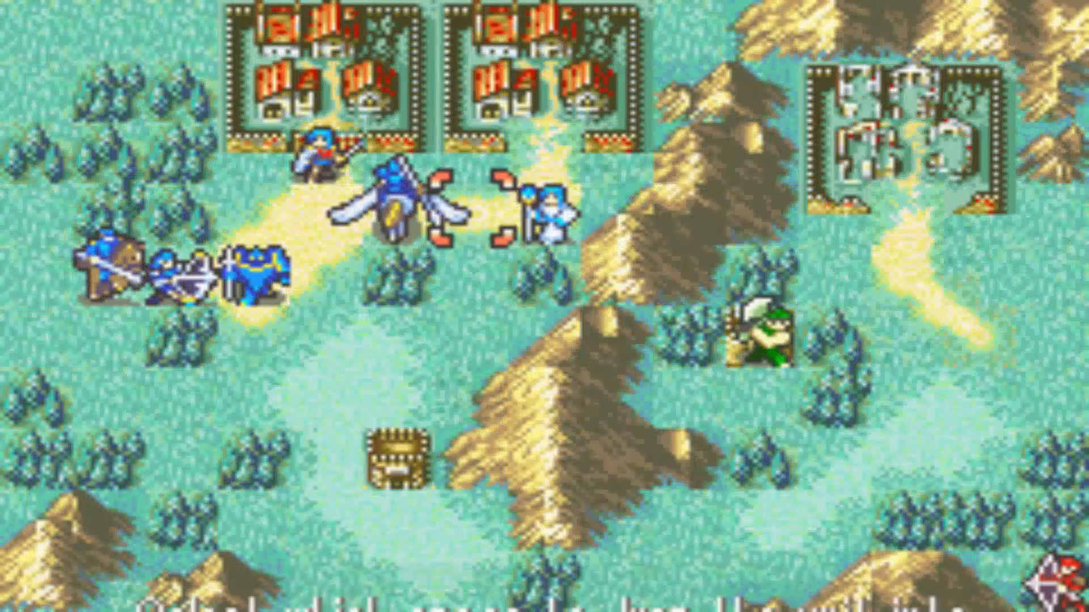
key("x")
key("x")
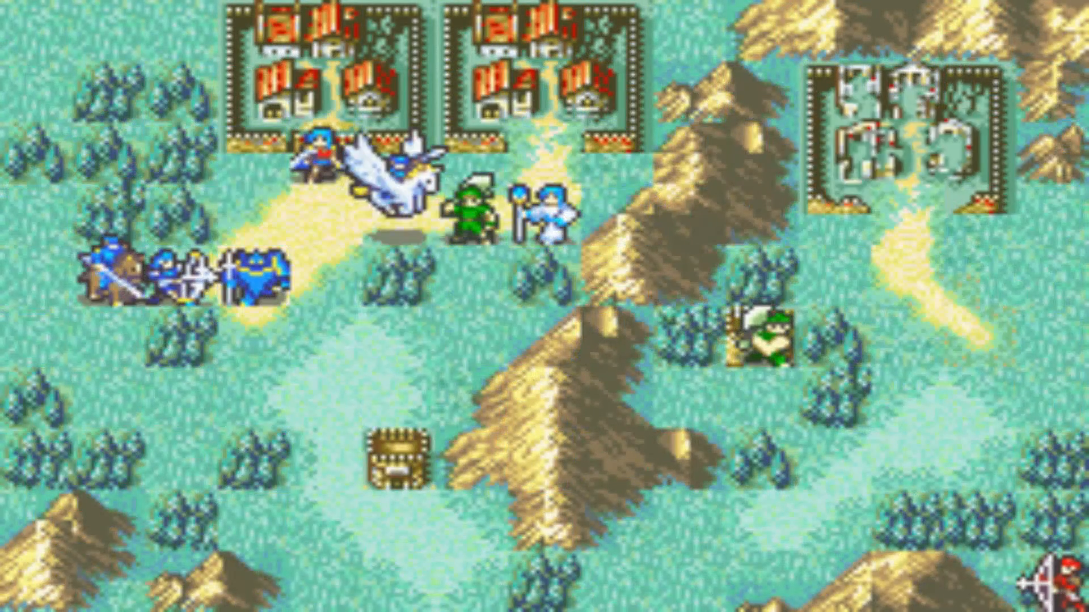
Move Eirika directly below the dropped green unit, talk to him to recruit him and skip the dialogue
key("Left")
key("Up")
key("x")
key("Down")
key("Down")
key("Right")
key("Right")
key("x")
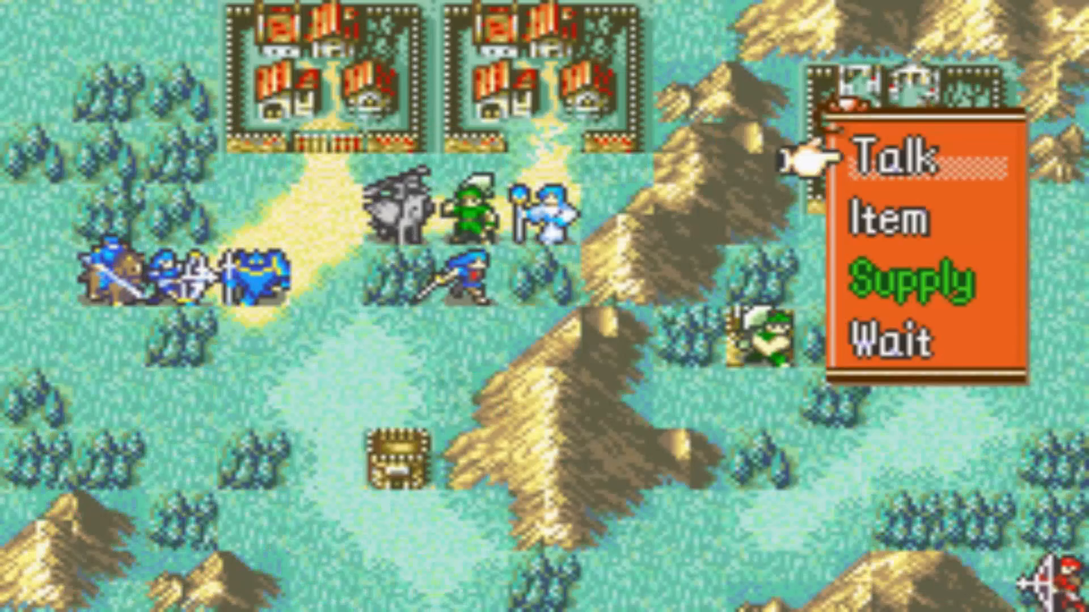
key("x")
key("x")
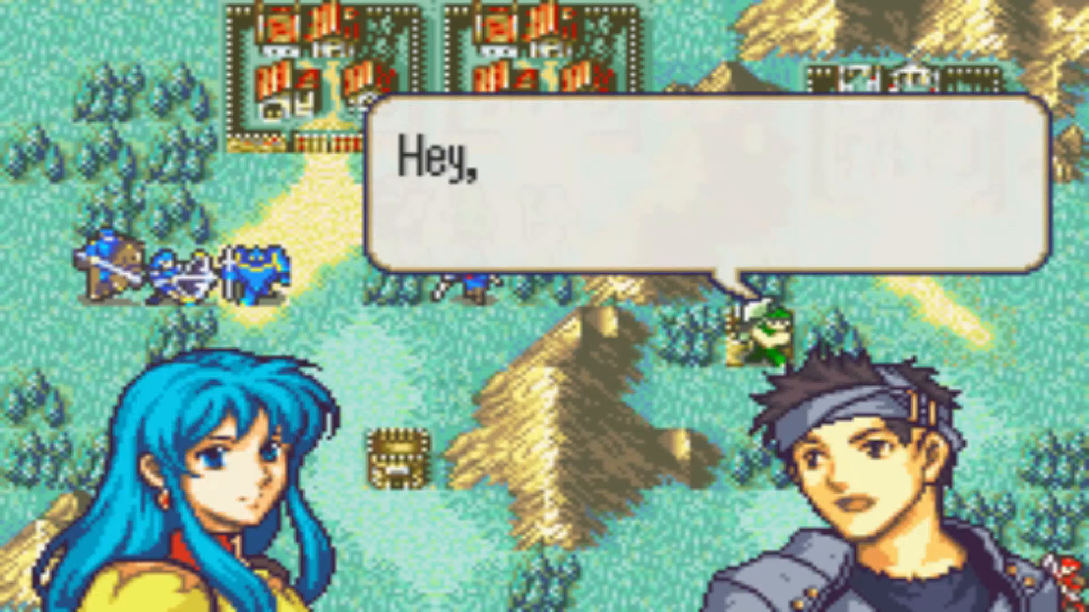
key("Return")
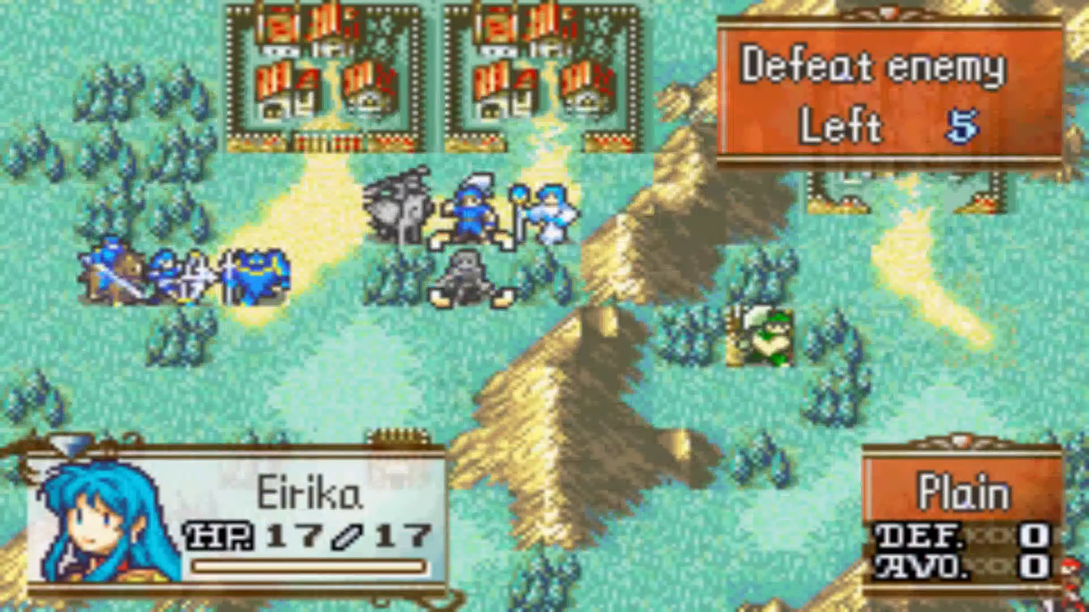
Keep Moulder beside the recruited unit and use the Heal staff on that unit
key("Up")
key("Right")
key("x")
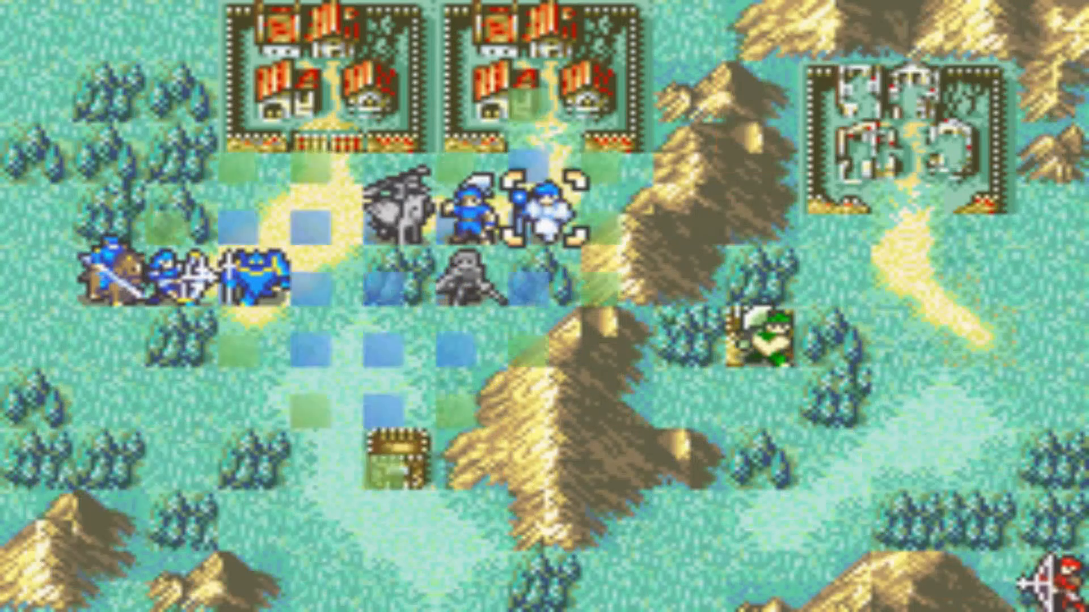
key("x")
key("x")
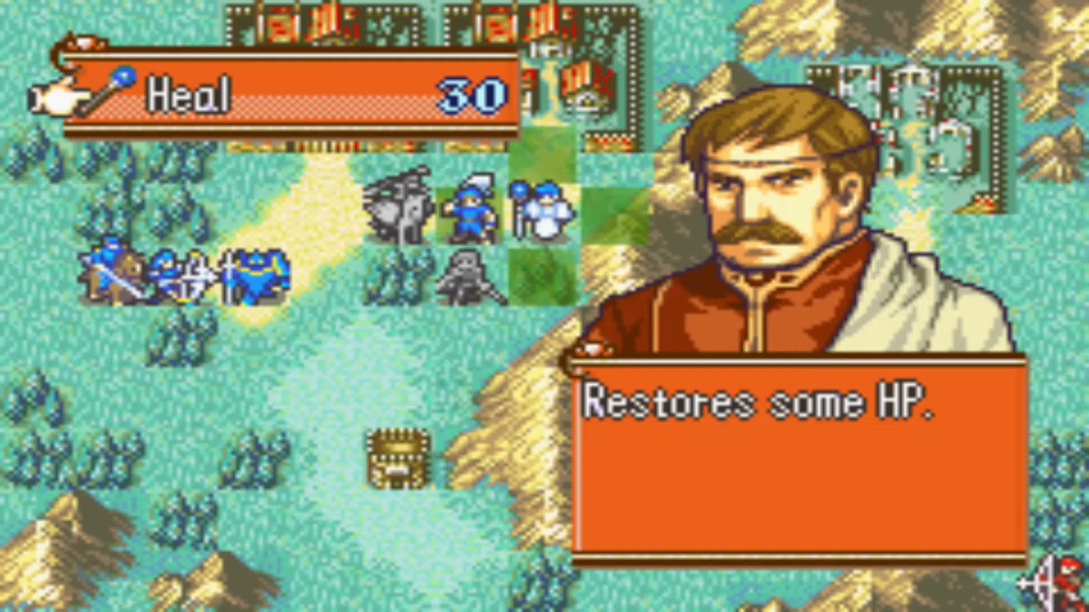
key("x")
key("x")
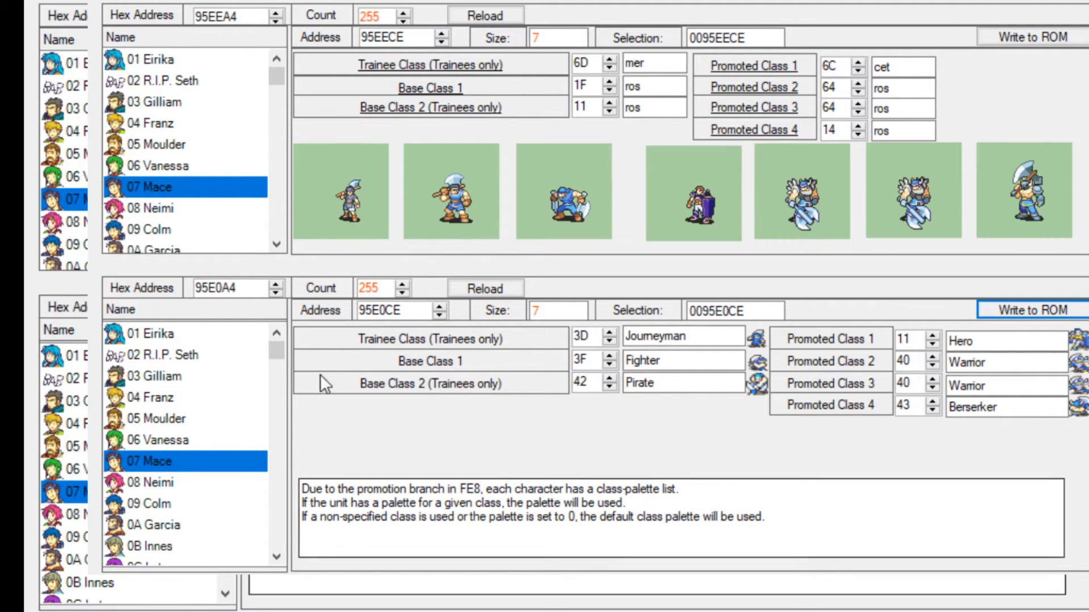
Return to the character palette editor and search its character list for "cutt" to find the Cutthroat entry
scroll(194, 180, "down", 14)
scroll(195, 180, "down", 8)
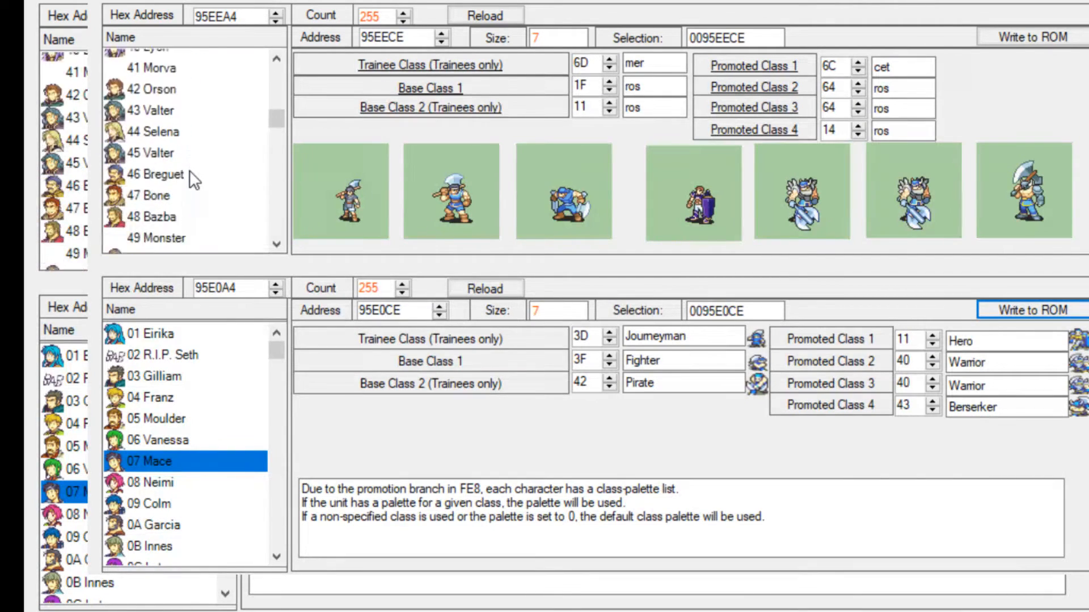
scroll(195, 164, "up", 4)
scroll(199, 170, "down", 5)
left_click(199, 168)
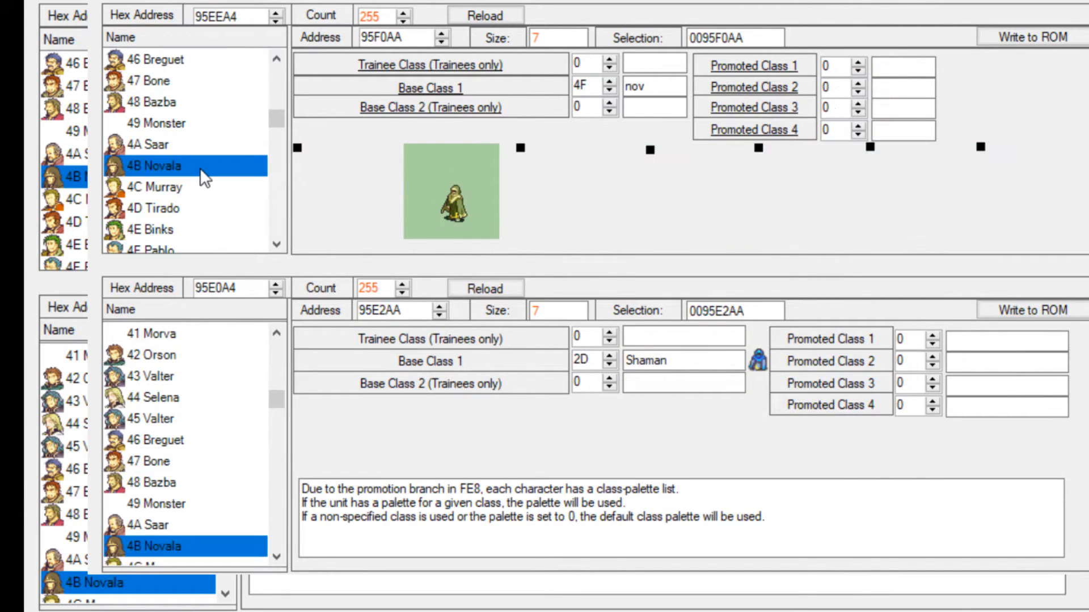
key("ctrl+f")
type("cutt")
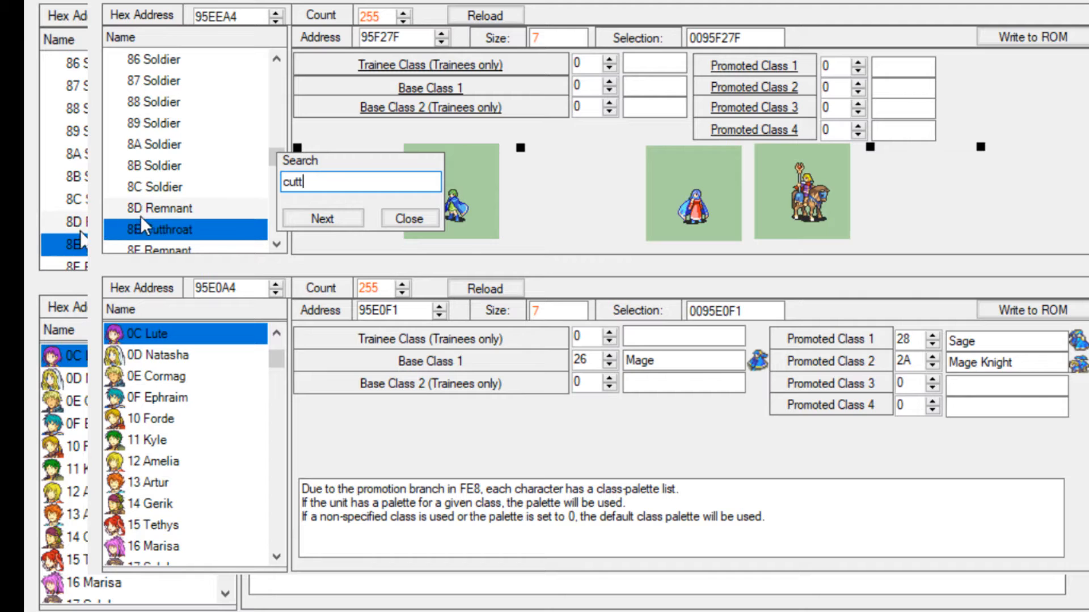
Open the battle palette list from the Cutthroat's Base Class 1, extend it to 110 entries and select the last entry, 6E
left_click(198, 230)
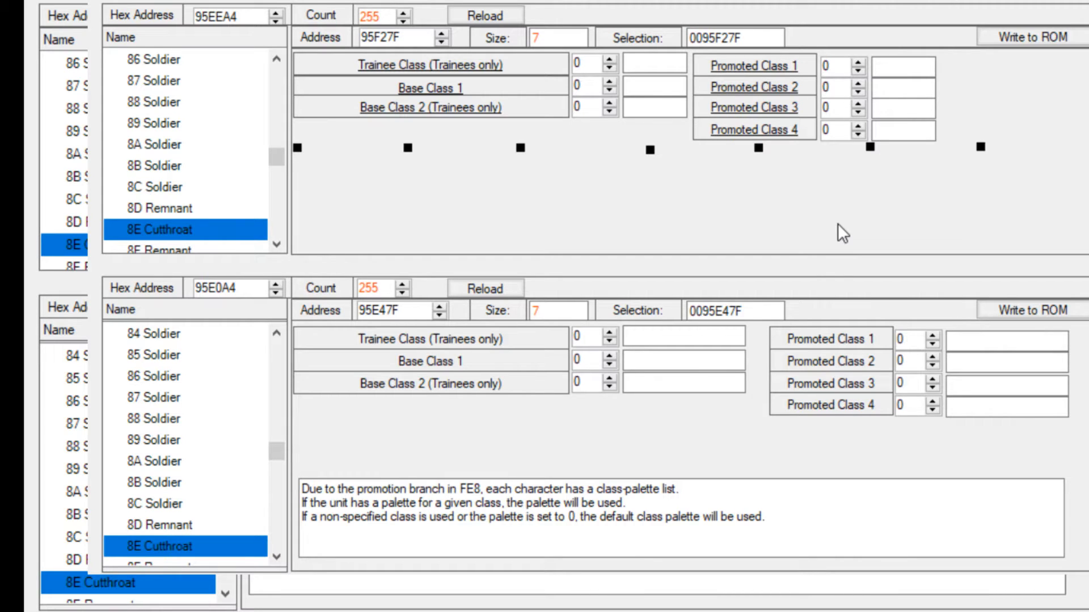
left_click(426, 90)
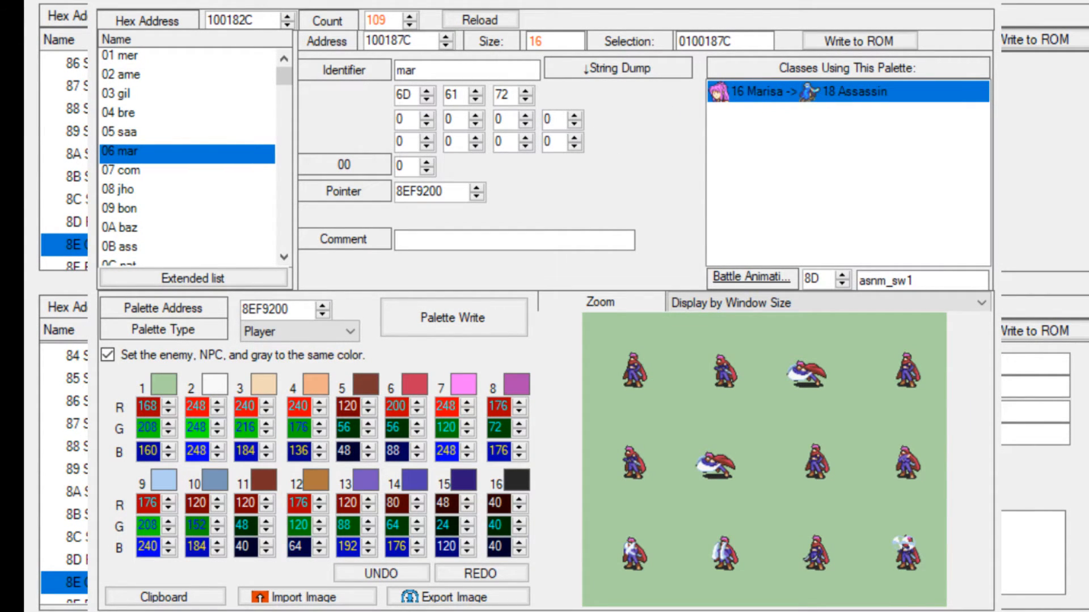
scroll(229, 142, "down", 9)
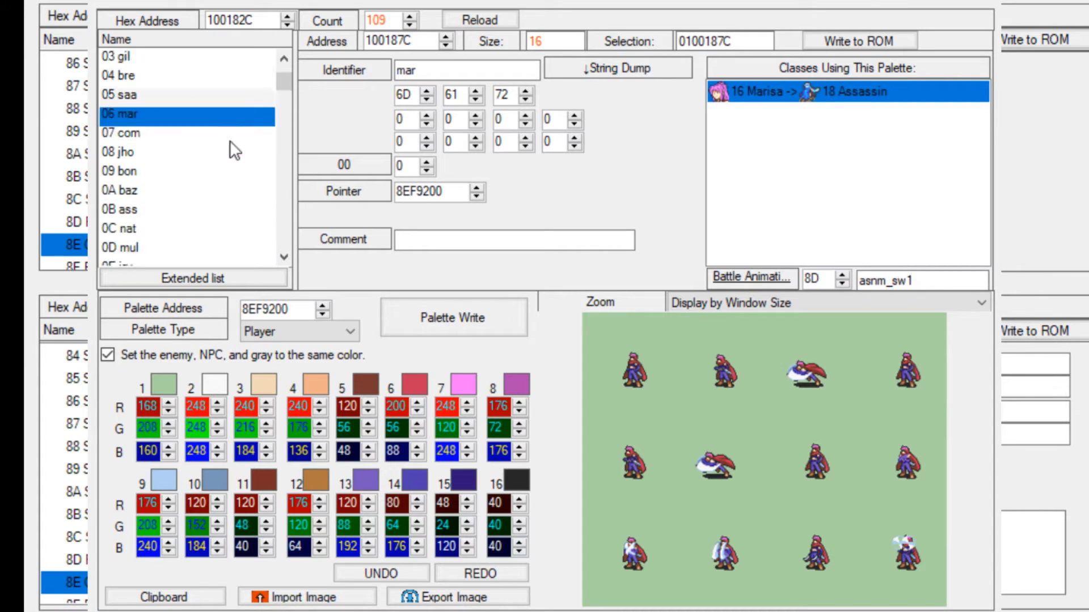
left_click_drag(282, 119, 212, 258)
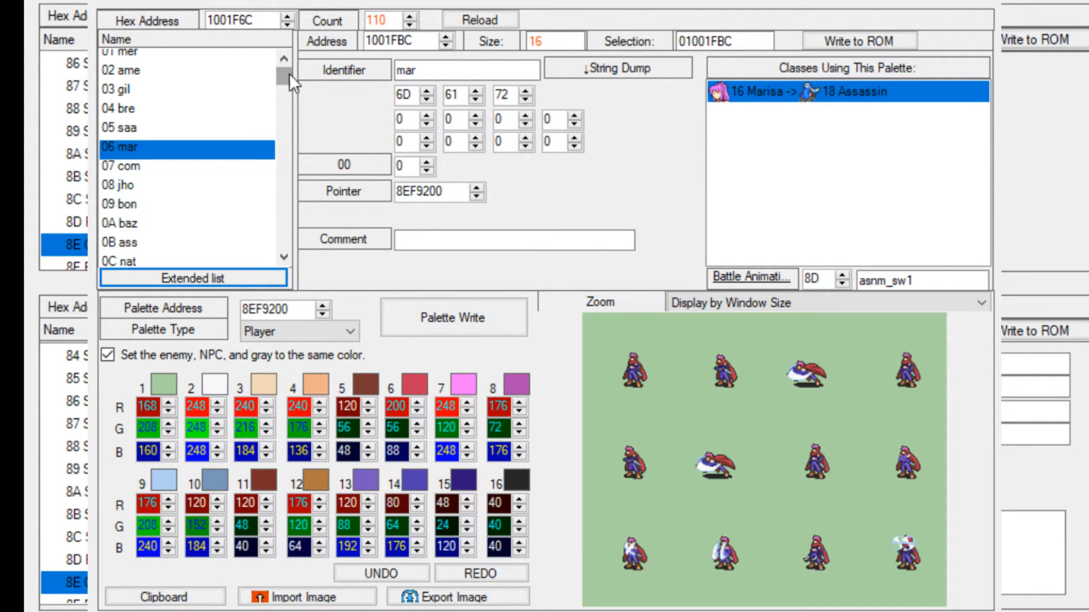
left_click_drag(289, 73, 233, 247)
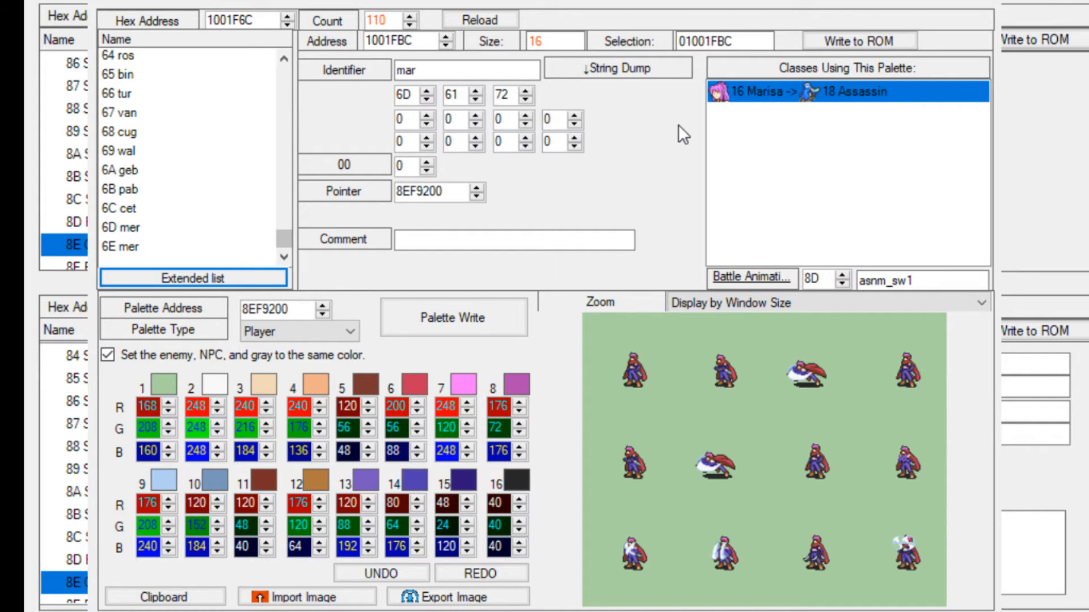
left_click(121, 247)
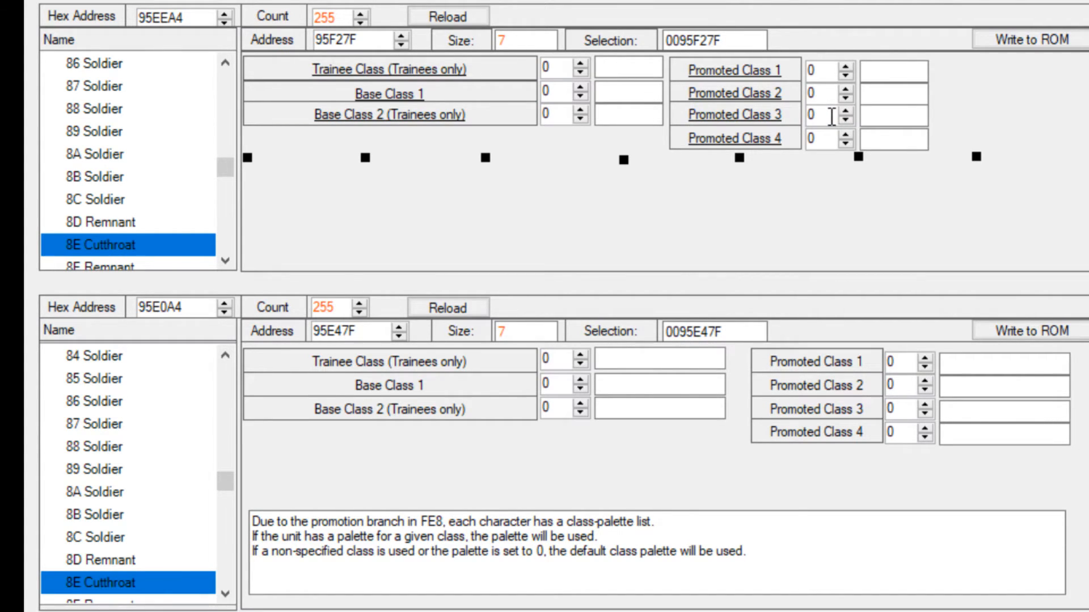
scroll(159, 164, "up", 3)
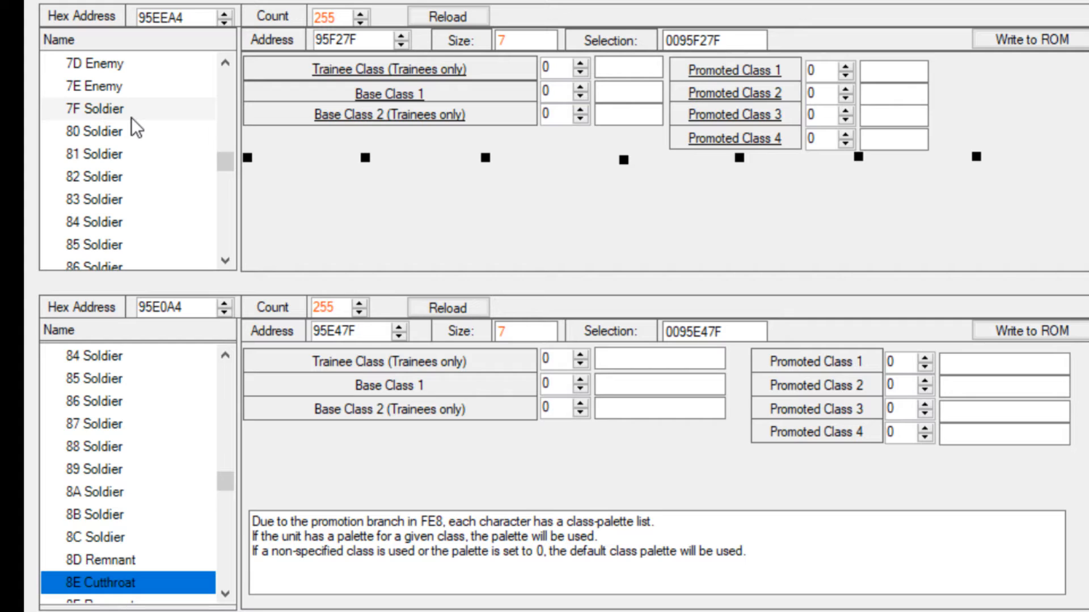
scroll(131, 170, "down", 4)
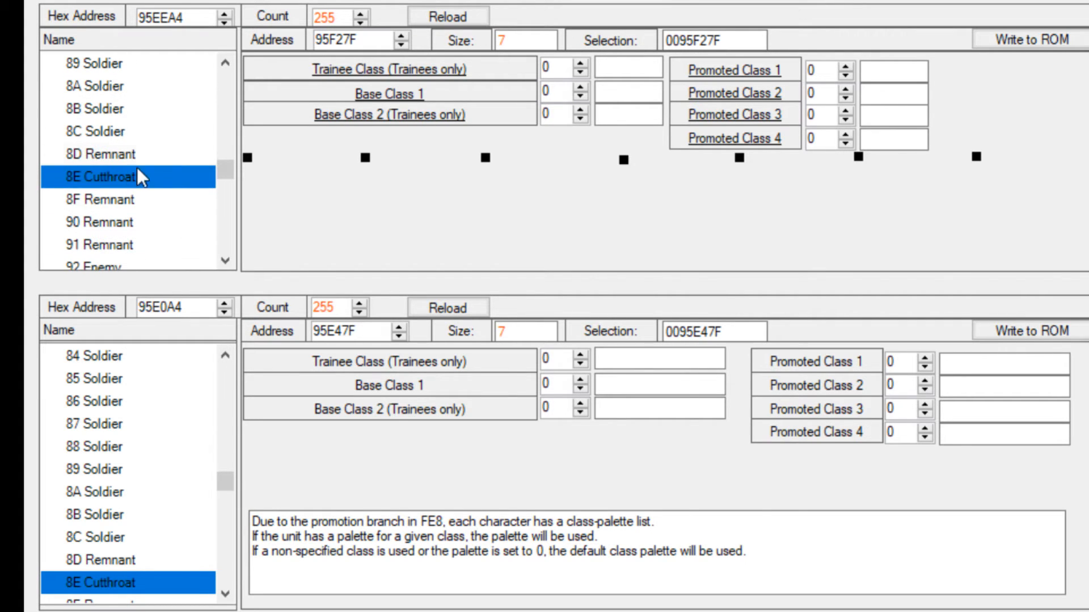
left_click(582, 88)
left_click(581, 89)
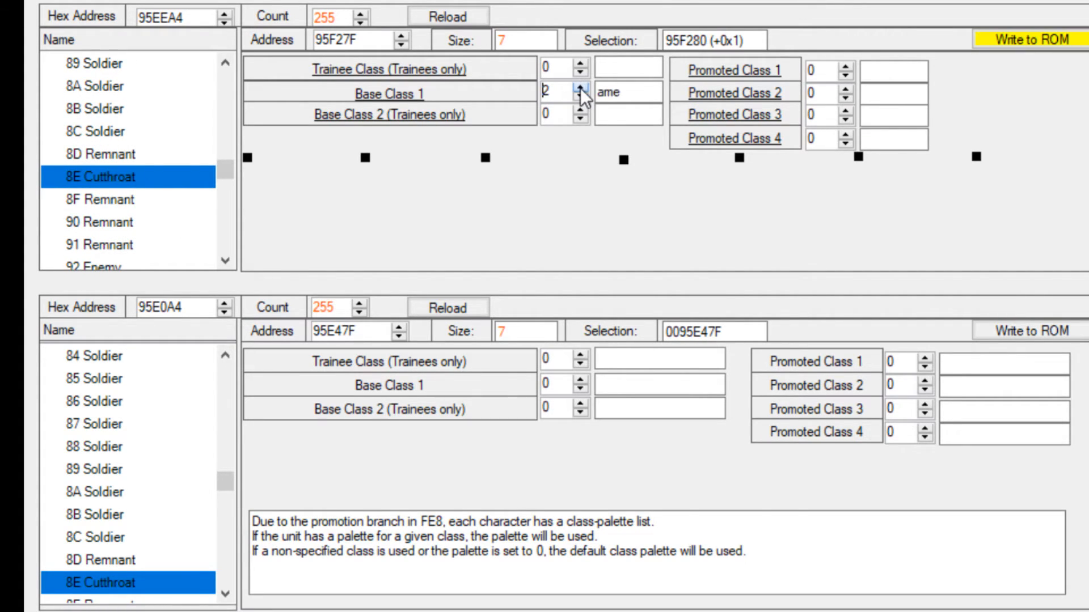
left_click(581, 89)
left_click(586, 96)
left_click(587, 97)
left_click(587, 97)
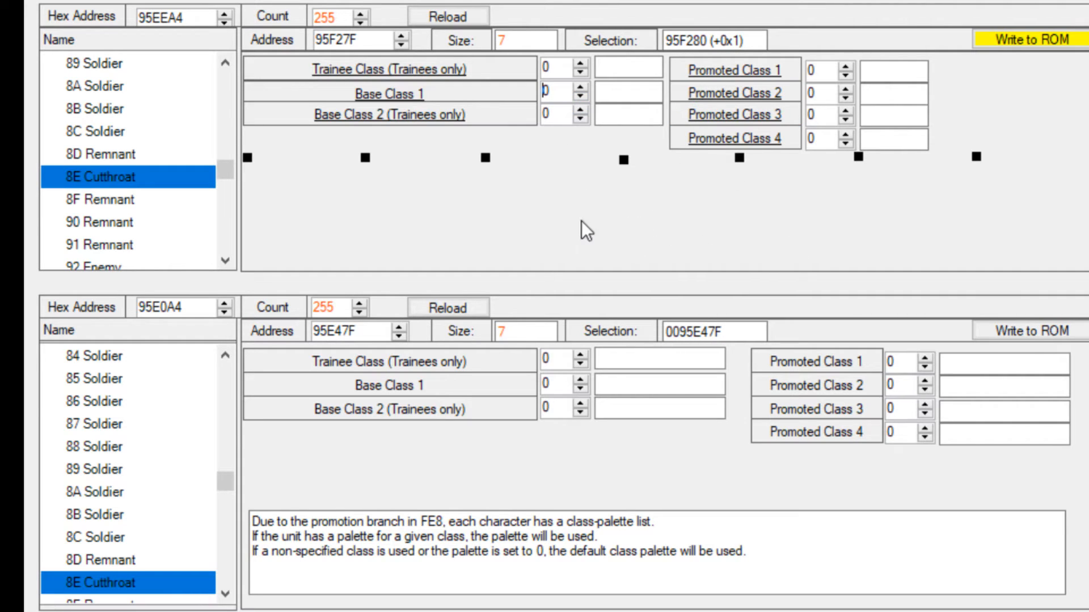
Set the Cutthroat's Trainee Class to 1 Lord, Base Class 1 to 2 Lord and Base Class 2 to 3 Great Lord
left_click(580, 355)
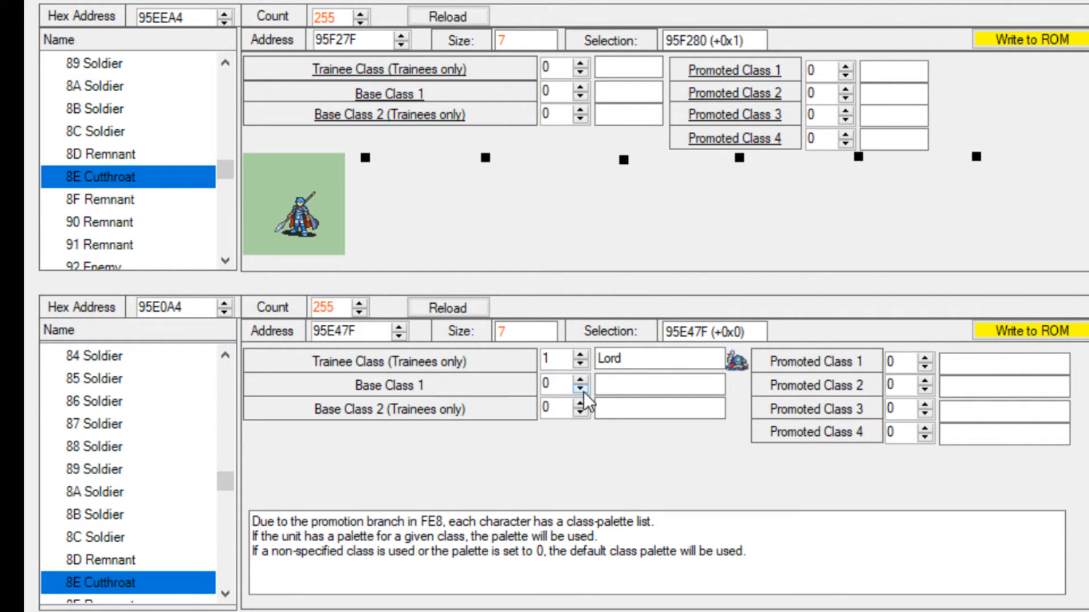
left_click(579, 380)
left_click(580, 379)
left_click(580, 403)
left_click(580, 403)
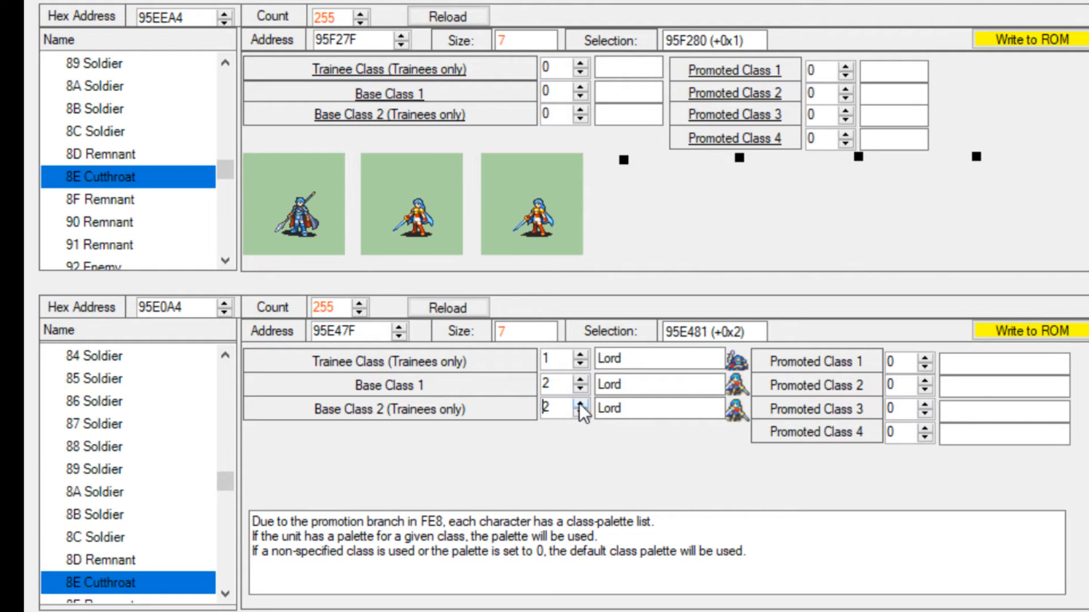
left_click(580, 403)
Set the Cutthroat's Promoted Class 1 to 4 Great Lord and Promoted Class 2 to 5 Cavalier
left_click(924, 357)
left_click(925, 358)
left_click(925, 358)
left_click(925, 358)
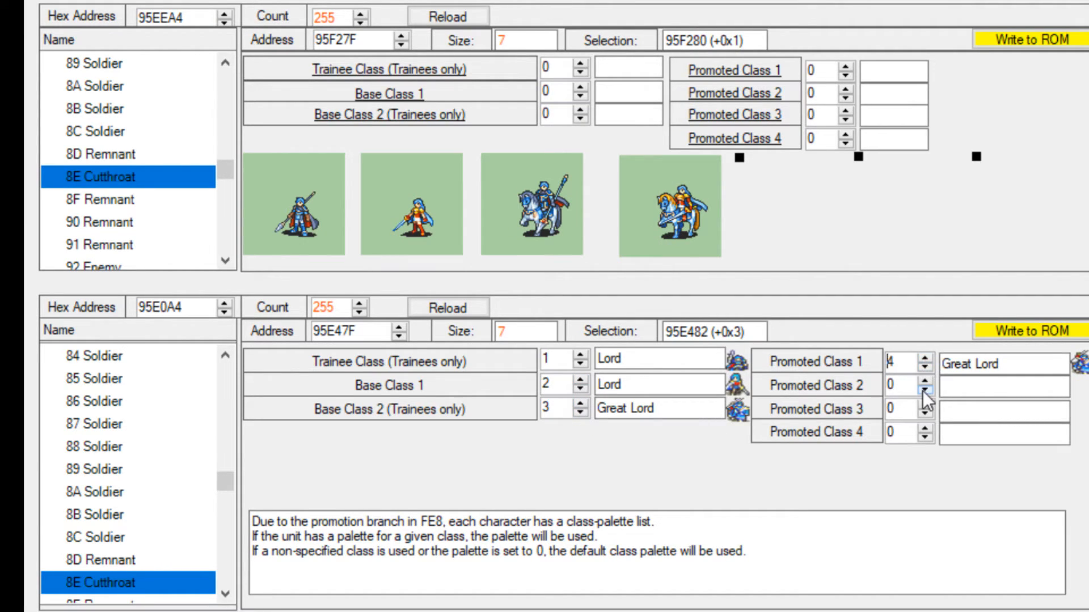
left_click(924, 381)
left_click(924, 381)
left_click(924, 381)
left_click(924, 381)
left_click(924, 381)
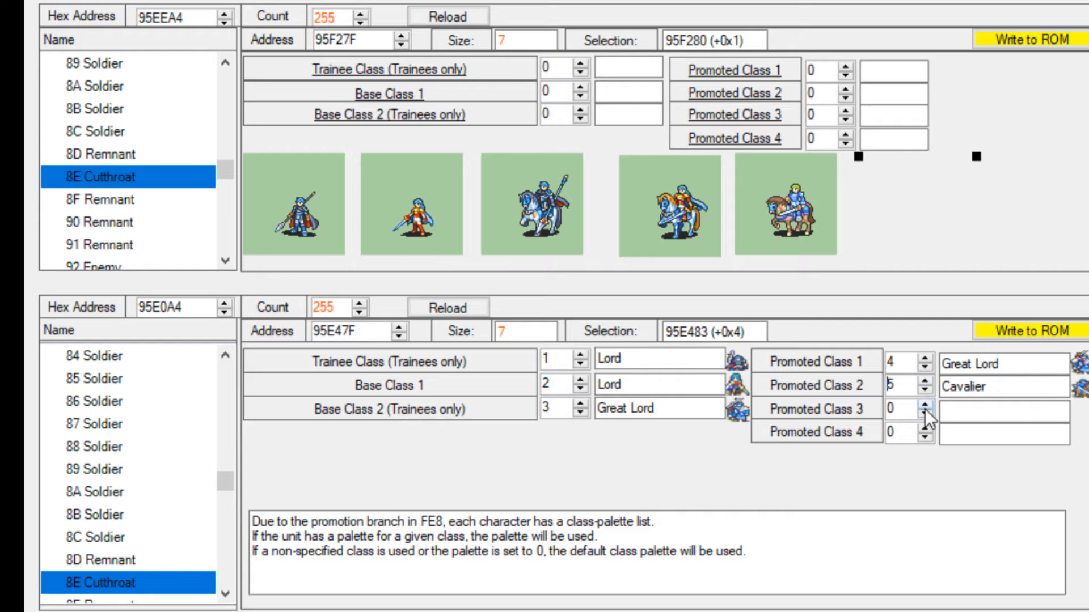
Set the Cutthroat's Promoted Class 3 to 6 Cavalier and Promoted Class 4 to 7 Paladin
left_click(924, 406)
left_click(924, 406)
left_click(924, 406)
left_click(924, 406)
left_click(924, 406)
left_click(924, 406)
left_click(924, 406)
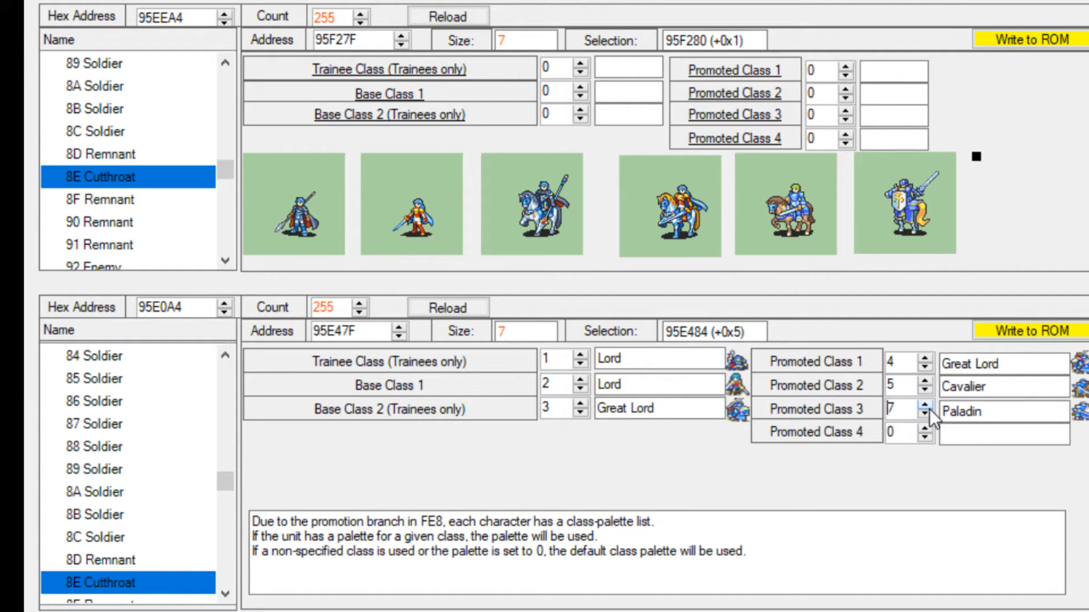
left_click(929, 412)
left_click(925, 428)
left_click(924, 428)
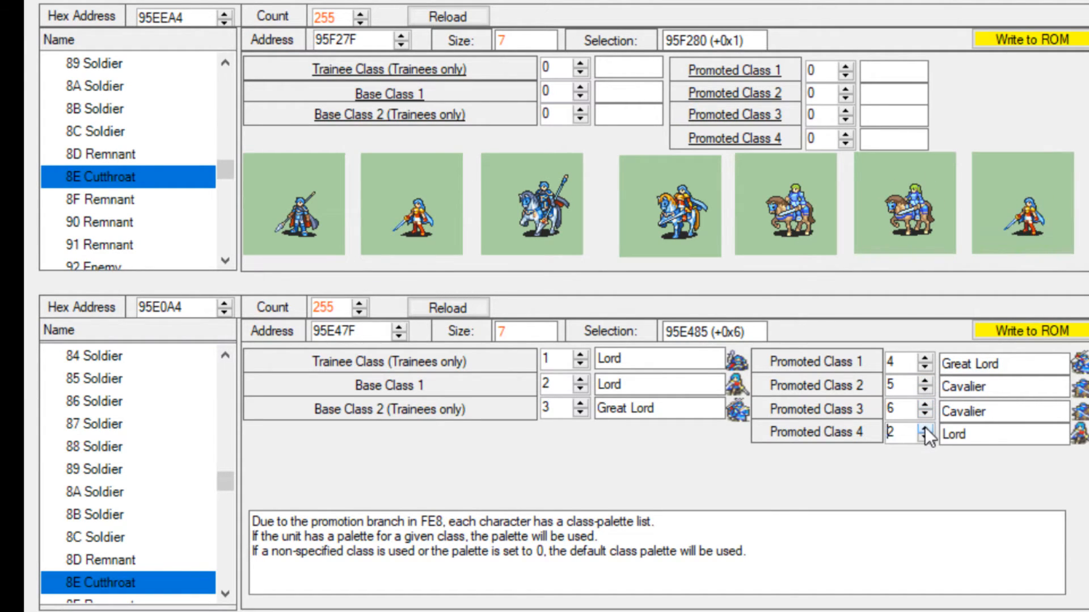
left_click(924, 429)
left_click(924, 429)
left_click(924, 428)
left_click(924, 429)
left_click(924, 429)
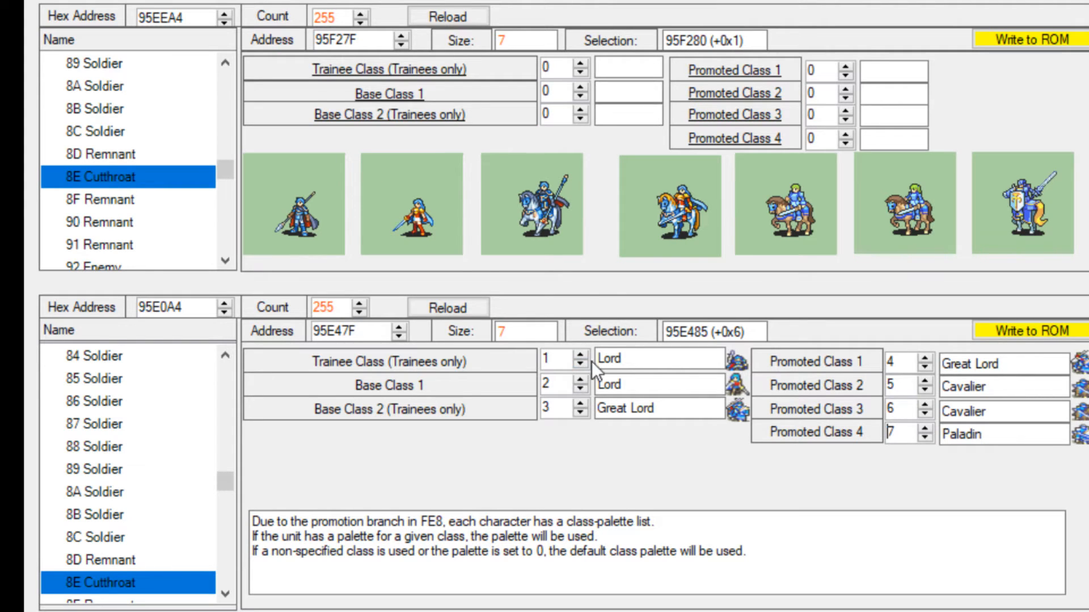
Change the Cutthroat's Base Class 1 to 41 Brigand and write both the palette and class assignments to the ROM
left_click(586, 378)
left_click(586, 378)
left_click(586, 378)
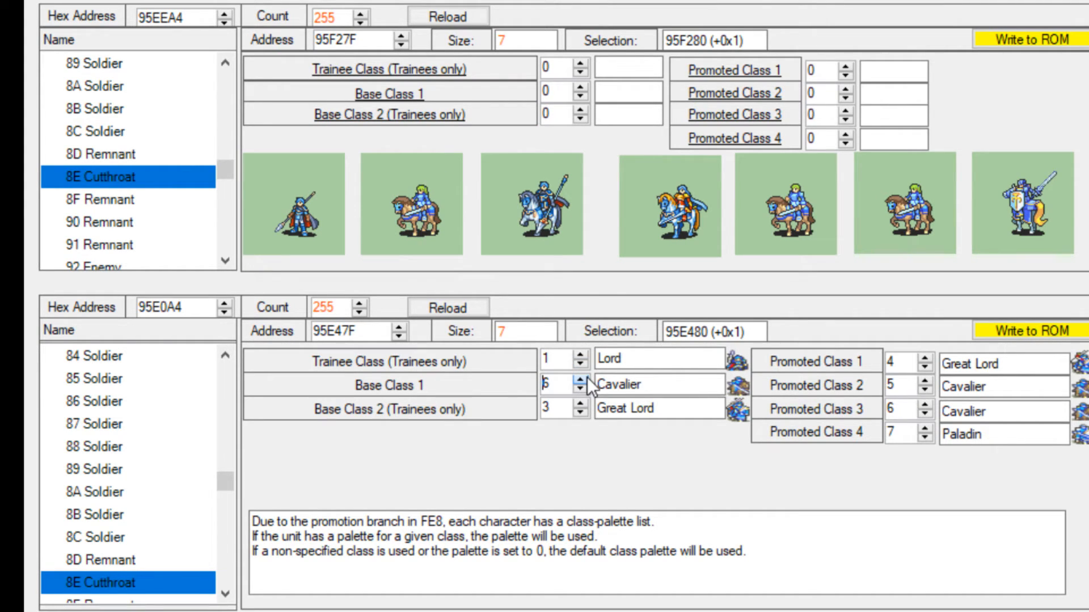
left_click_drag(587, 379, 586, 380)
left_click(587, 386)
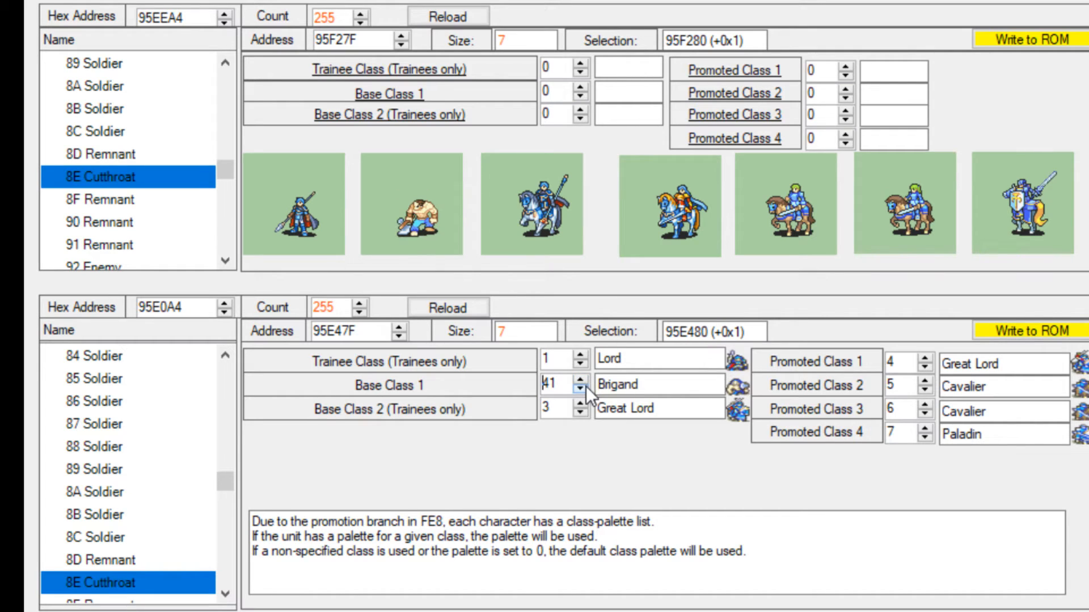
left_click(1025, 38)
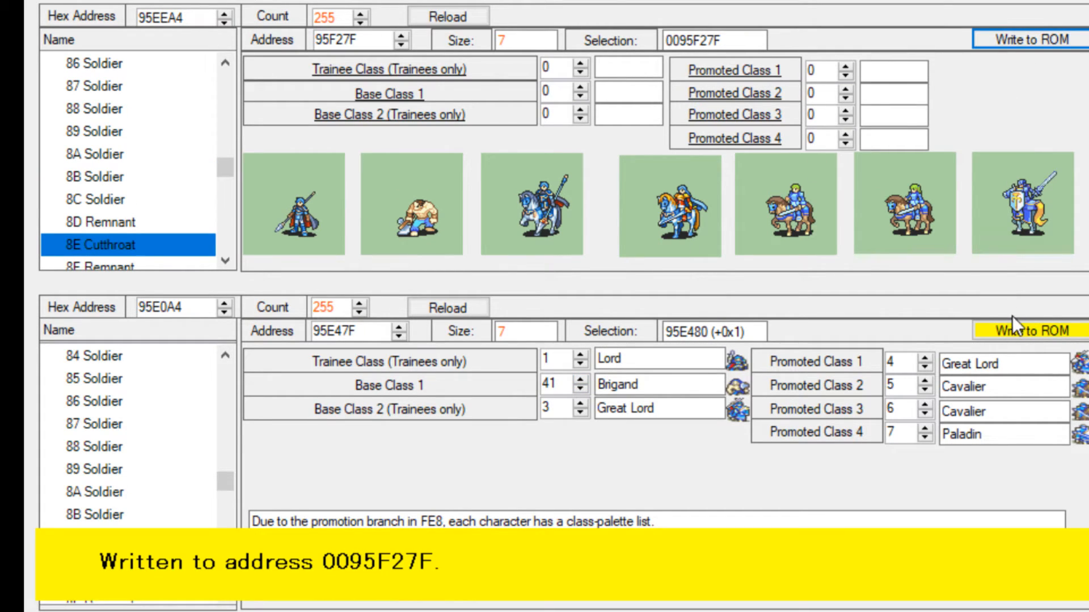
left_click(1021, 324)
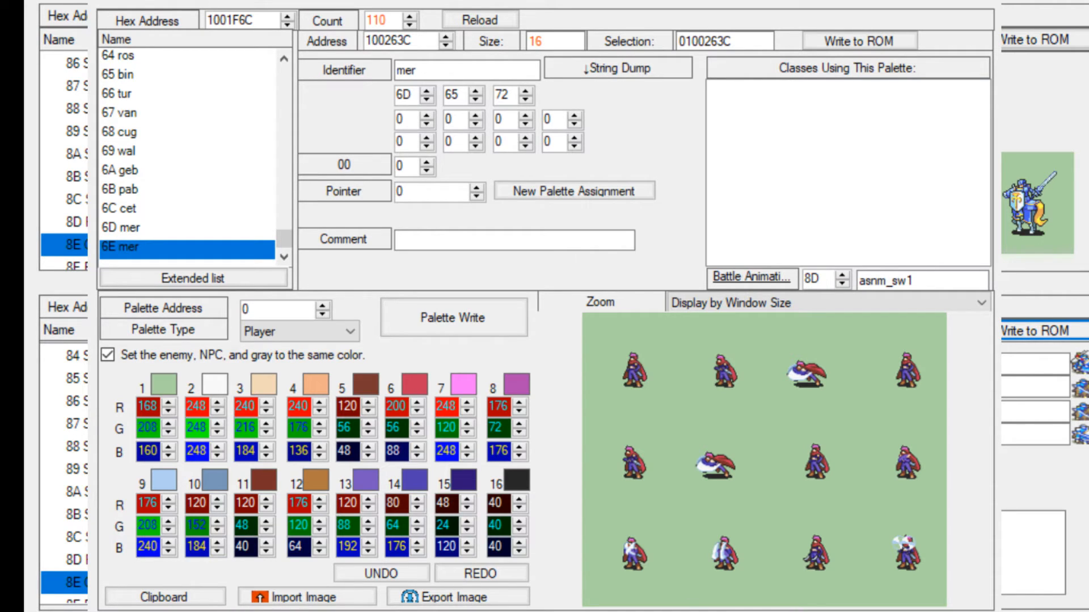
Create a new palette assignment for entry 6E and import the purple and red colors from an image
left_click(298, 592)
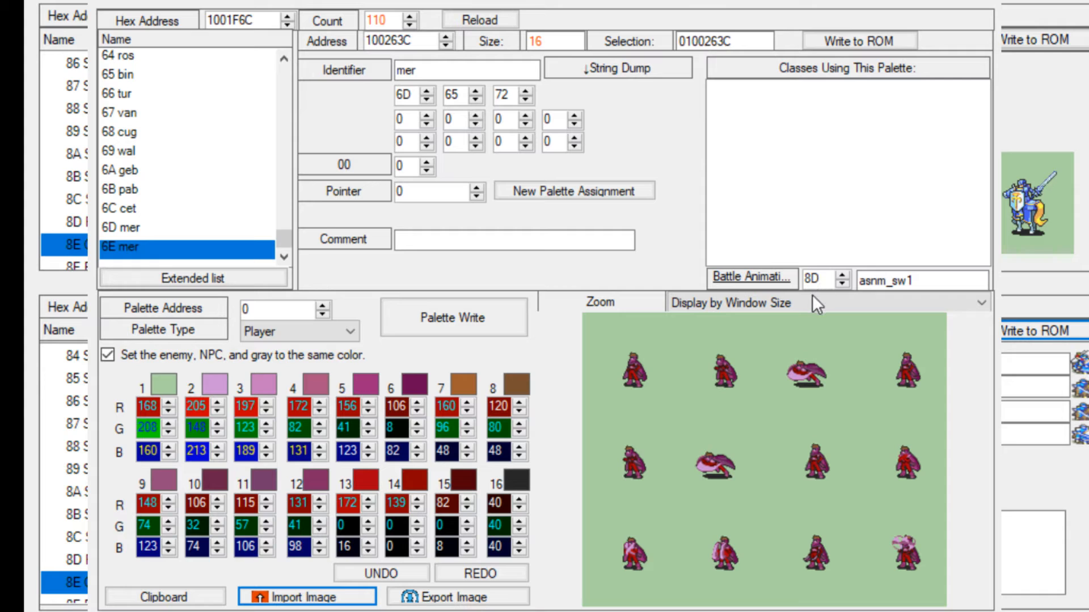
left_click(588, 187)
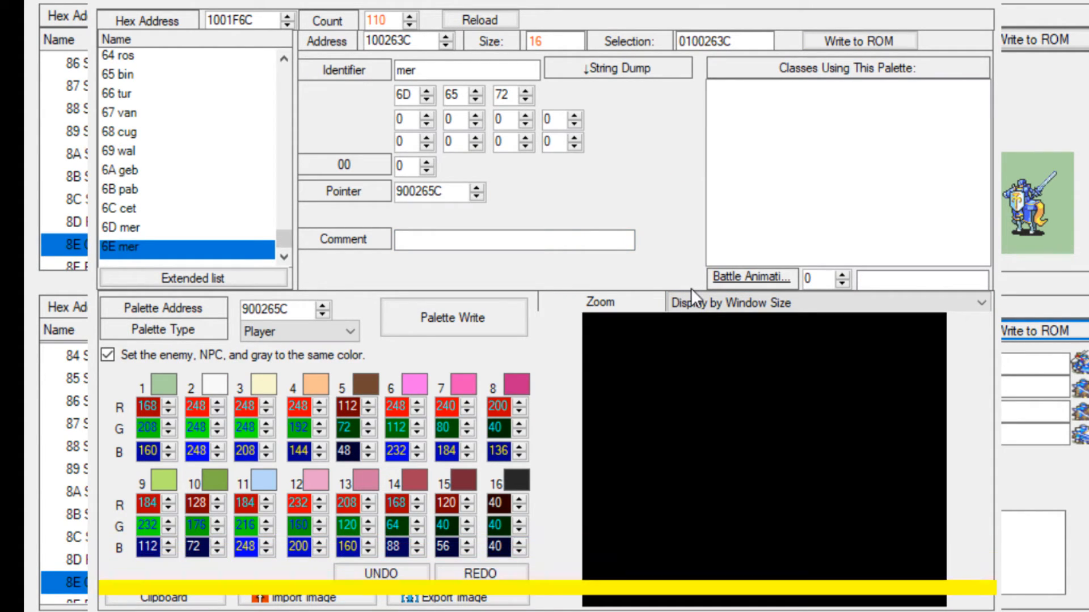
left_click(306, 597)
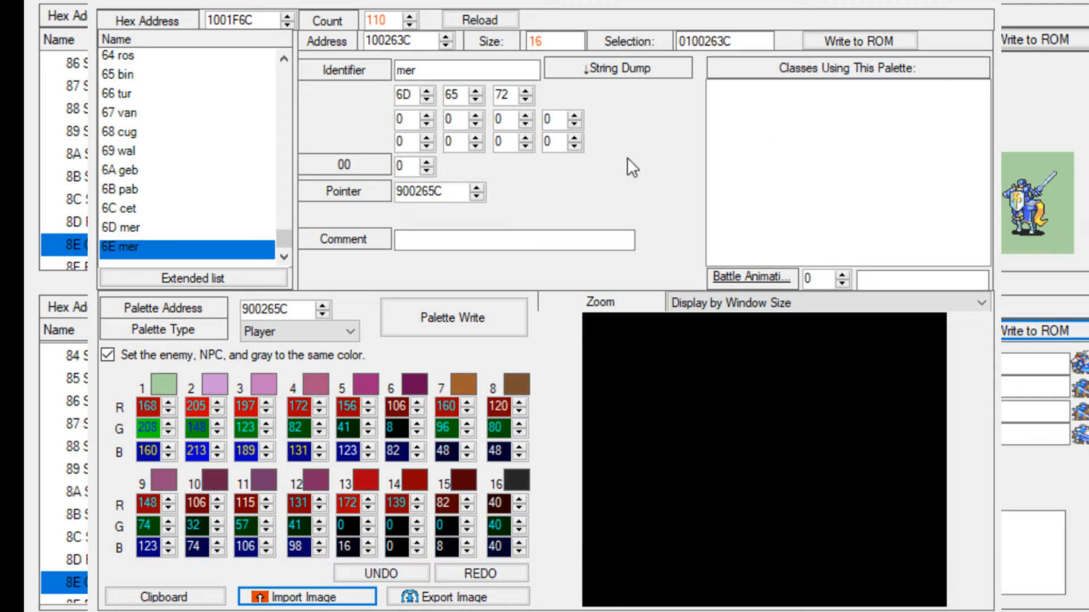
Assign palette 6E to the Cutthroat's Base Class 1 and write the palette assignment to the ROM
left_click(1008, 85)
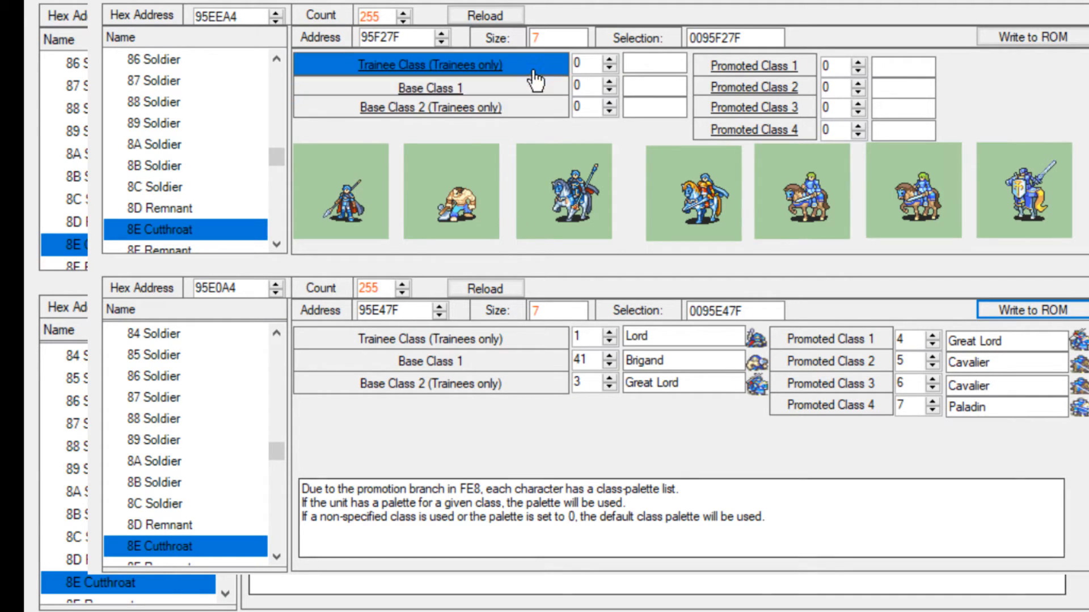
left_click(589, 86)
type("8E")
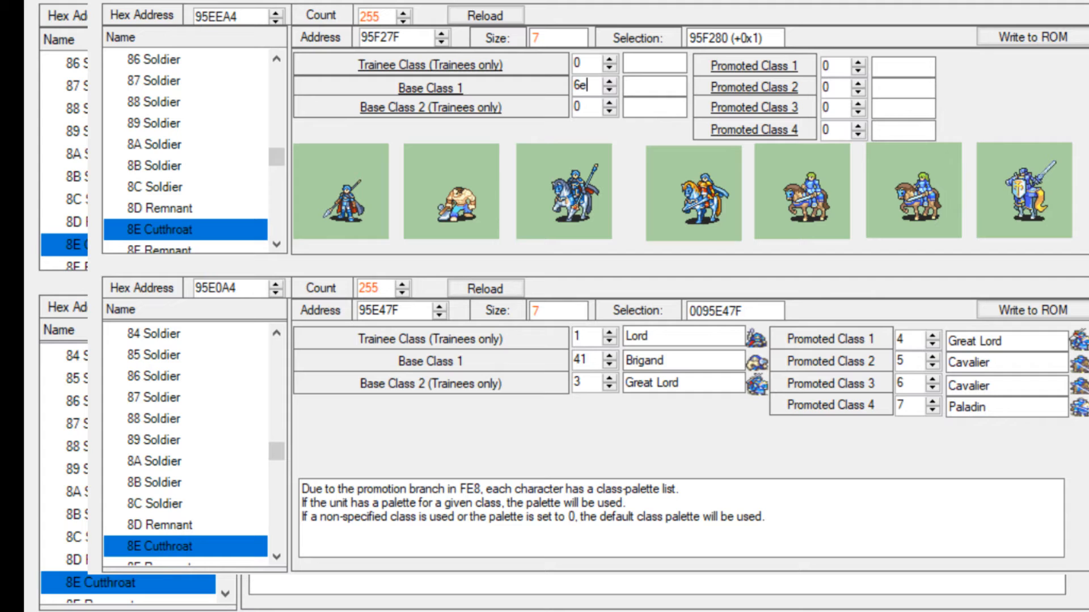
left_click(1035, 38)
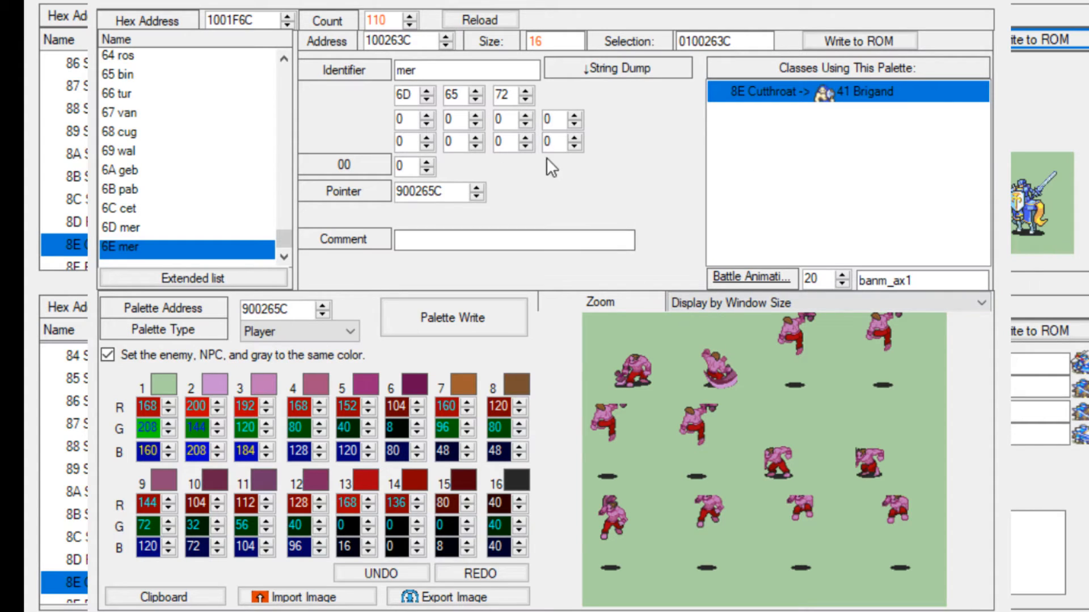
Set the first two identifier bytes of palette 6E to 62 and 72
left_click(420, 68)
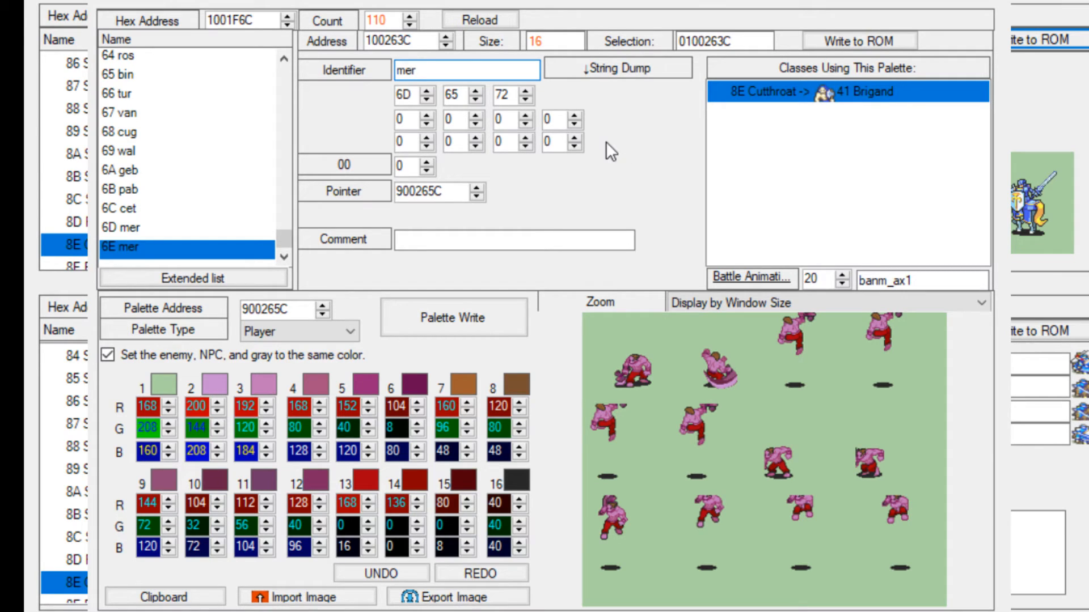
double_click(424, 98)
left_click(424, 98)
left_click(424, 99)
left_click(424, 99)
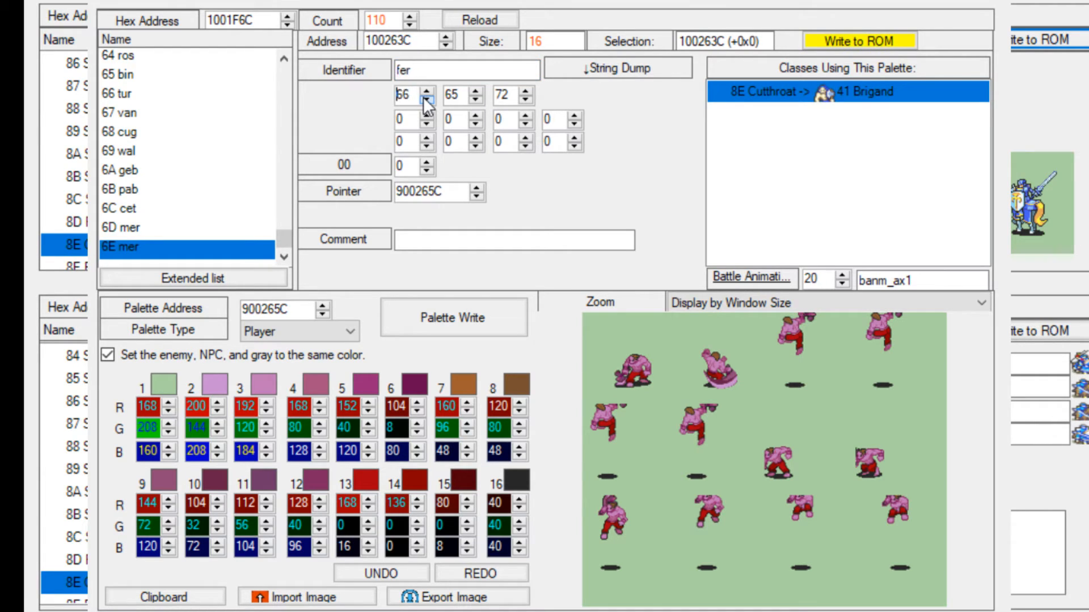
left_click(425, 98)
left_click(424, 98)
left_click(424, 98)
left_click(424, 99)
left_click(426, 91)
double_click(458, 91)
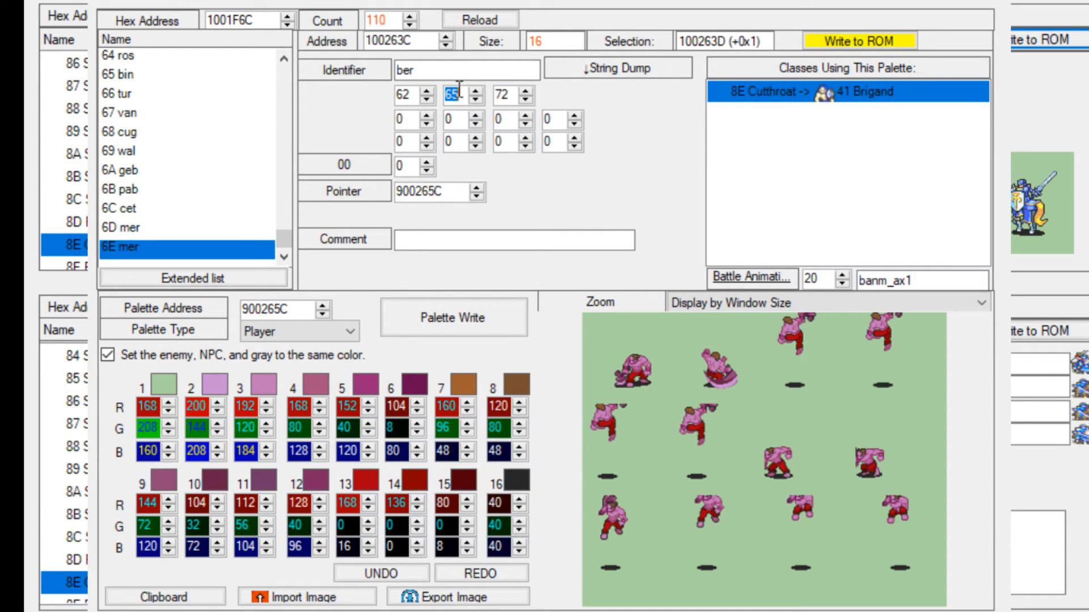
type("72")
Set the third identifier byte of palette 6E to 69 so it reads "bri", and write the entry to the ROM
left_click(525, 90)
left_click(525, 91)
left_click(525, 90)
left_click(525, 90)
left_click(525, 91)
left_click(525, 90)
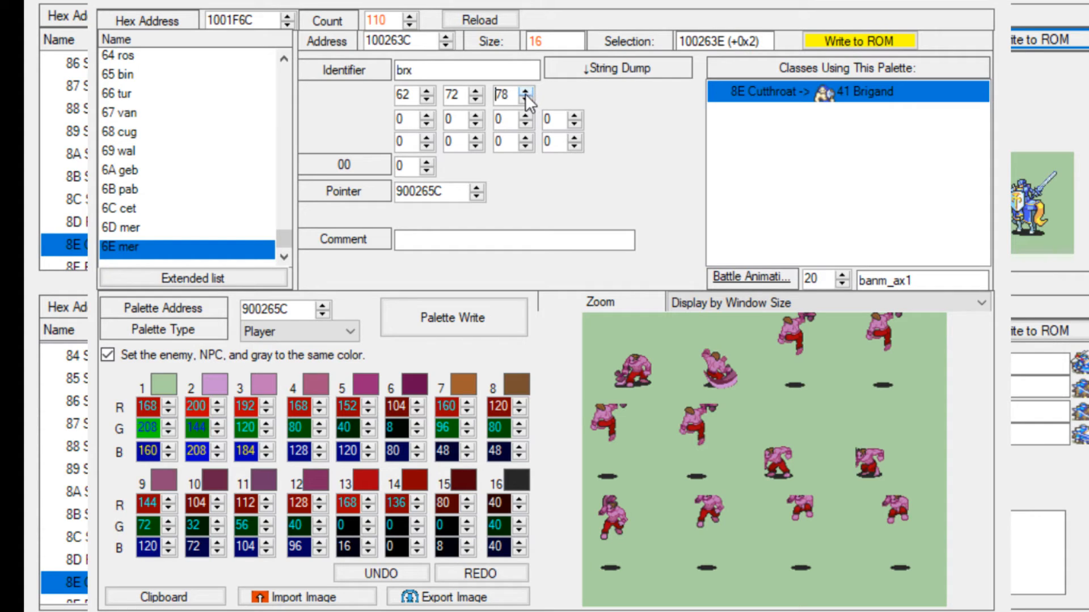
left_click(526, 98)
left_click(525, 97)
left_click(525, 98)
left_click(525, 98)
left_click(526, 98)
left_click(526, 98)
left_click(526, 98)
left_click(525, 98)
left_click(525, 97)
left_click(525, 98)
left_click(525, 98)
left_click(526, 97)
left_click(526, 97)
left_click(862, 41)
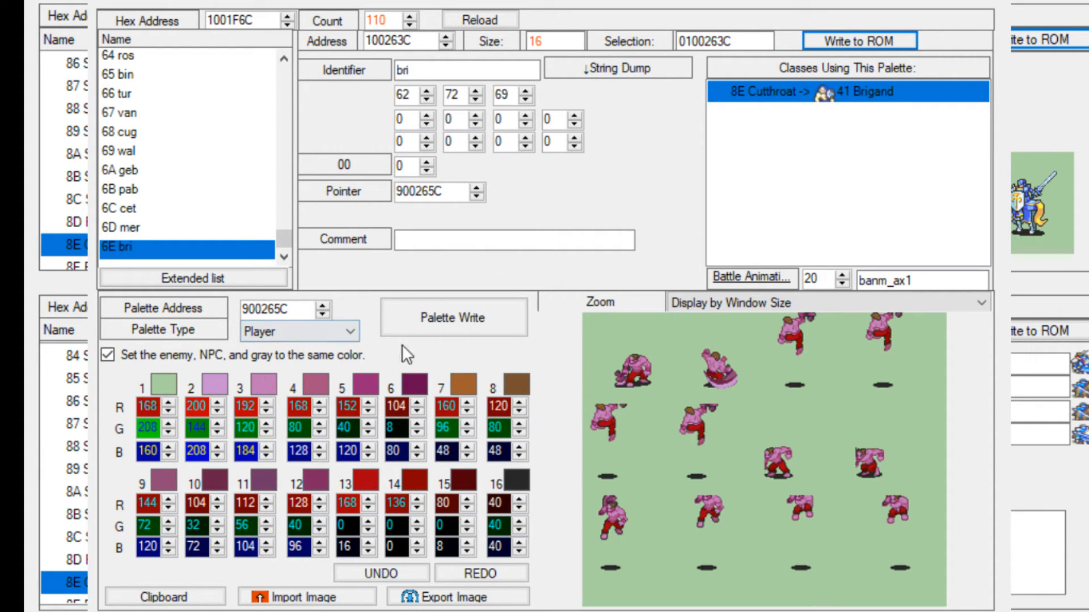
Look through palette 6E's other palette types, including NPC, and return to the Player type
scroll(351, 328, "down", 2)
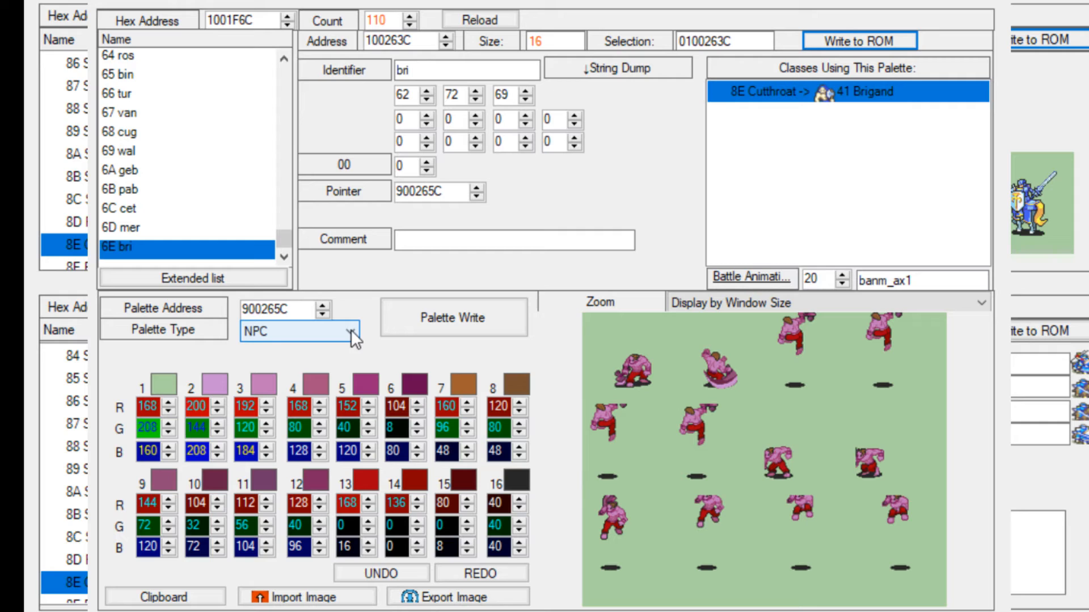
scroll(350, 328, "up", 2)
scroll(350, 329, "down", 3)
scroll(350, 329, "up", 3)
scroll(350, 329, "down", 4)
scroll(351, 329, "up", 4)
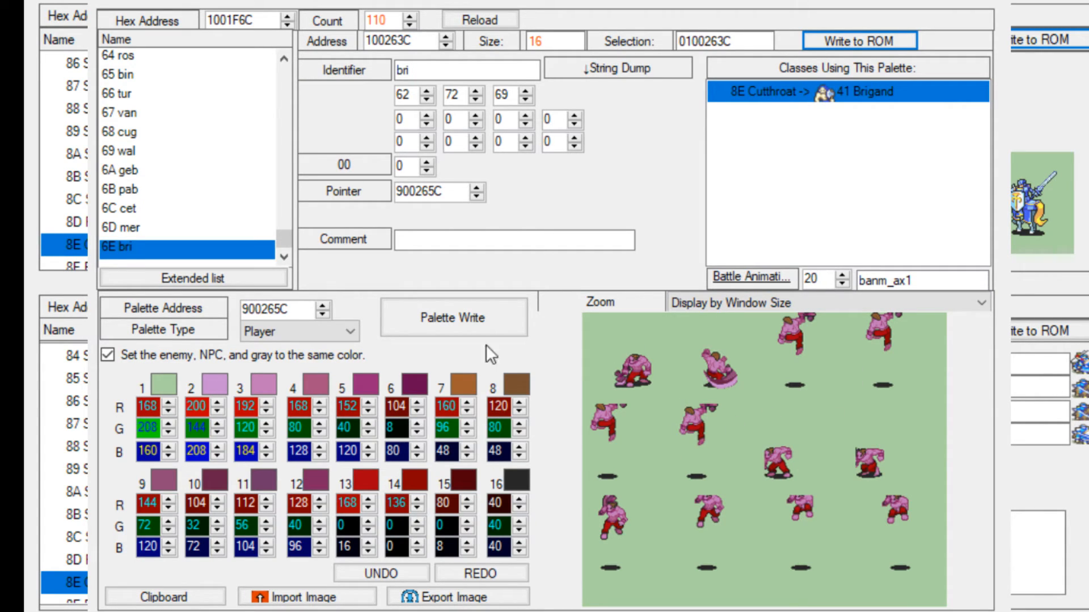
left_click(385, 302)
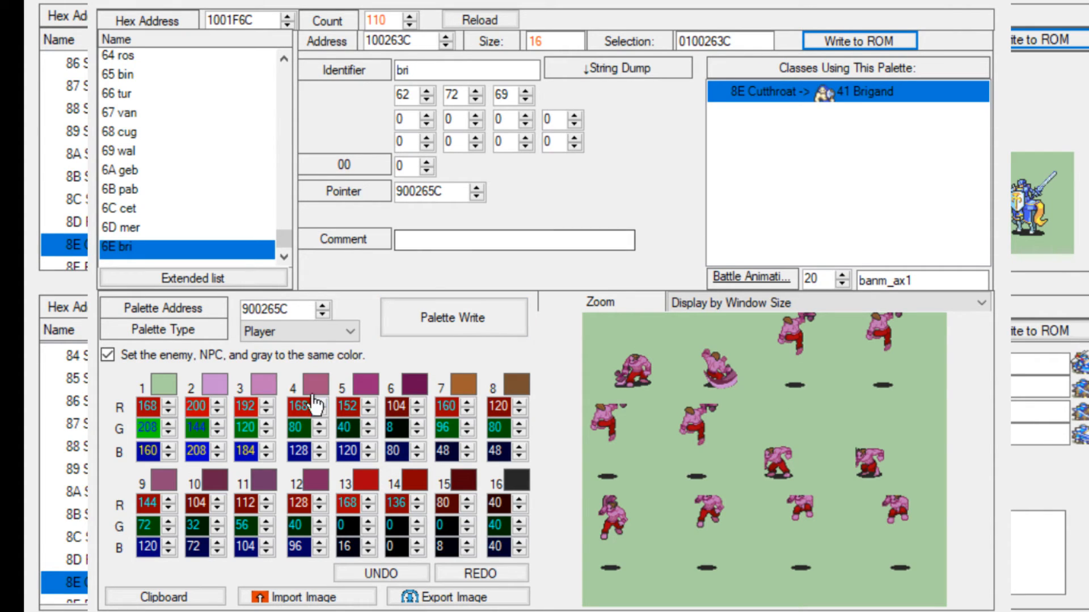
Compare palette 6E's colours across the Enemy, NPC, Gray and Independence types, and return to Player
scroll(321, 334, "down", 1)
scroll(320, 335, "down", 3)
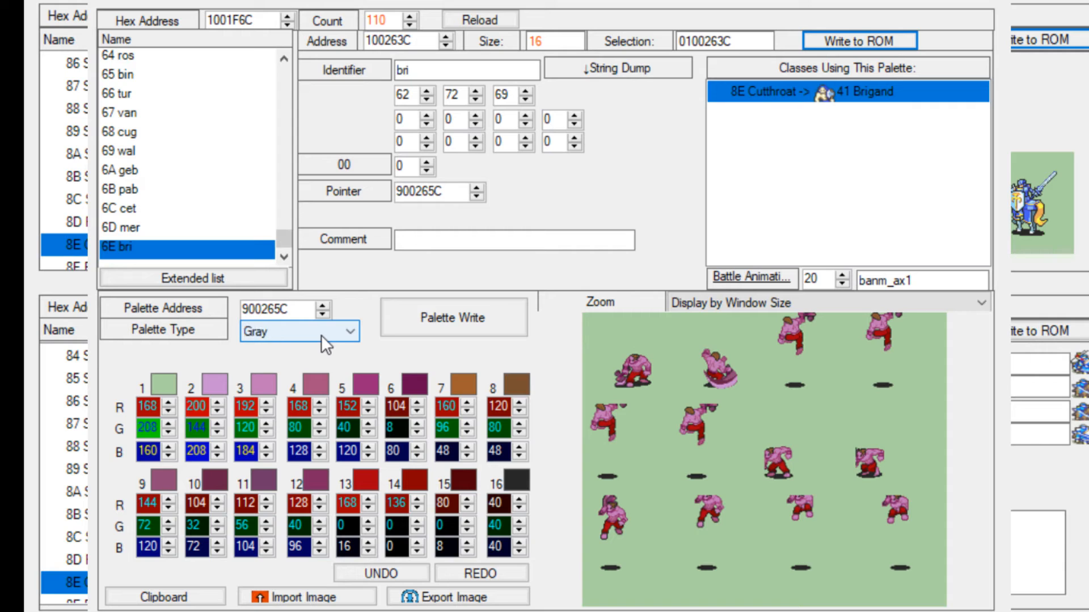
scroll(316, 333, "up", 1)
scroll(316, 334, "down", 4)
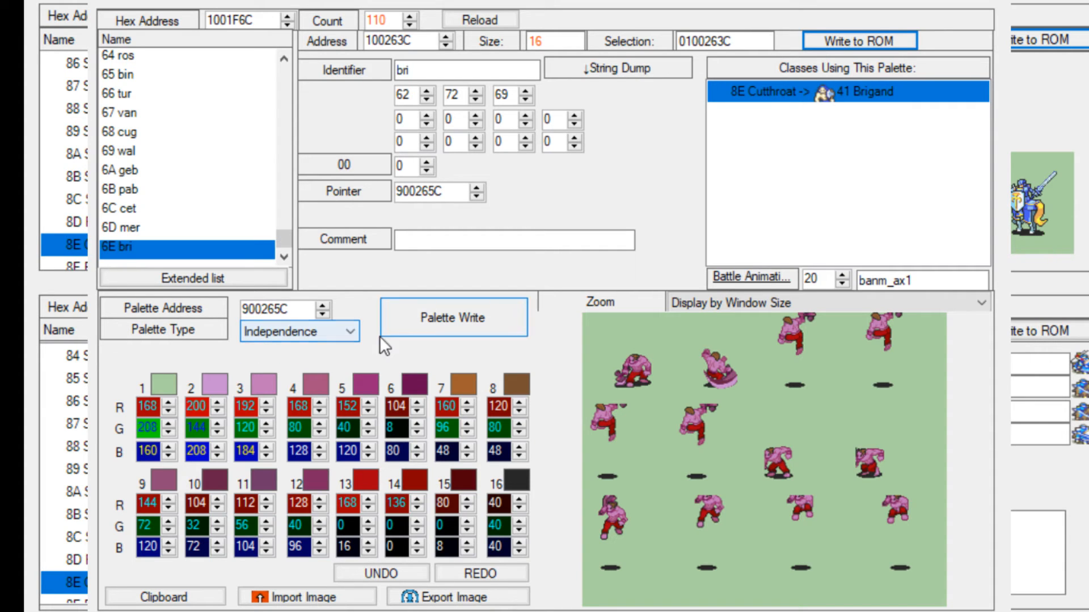
scroll(350, 339, "up", 4)
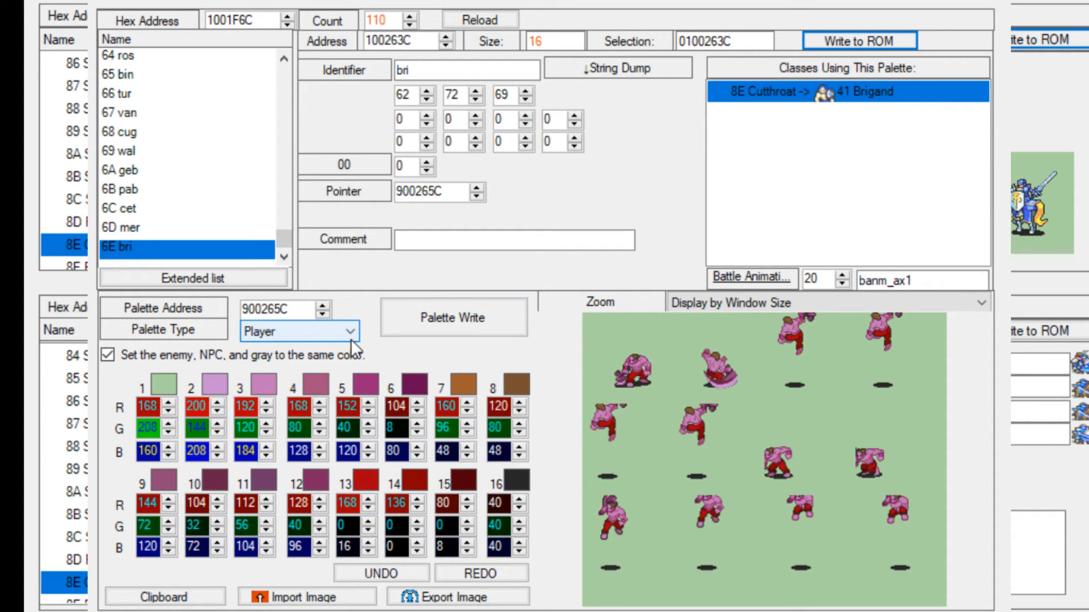
scroll(350, 339, "down", 4)
scroll(351, 339, "up", 3)
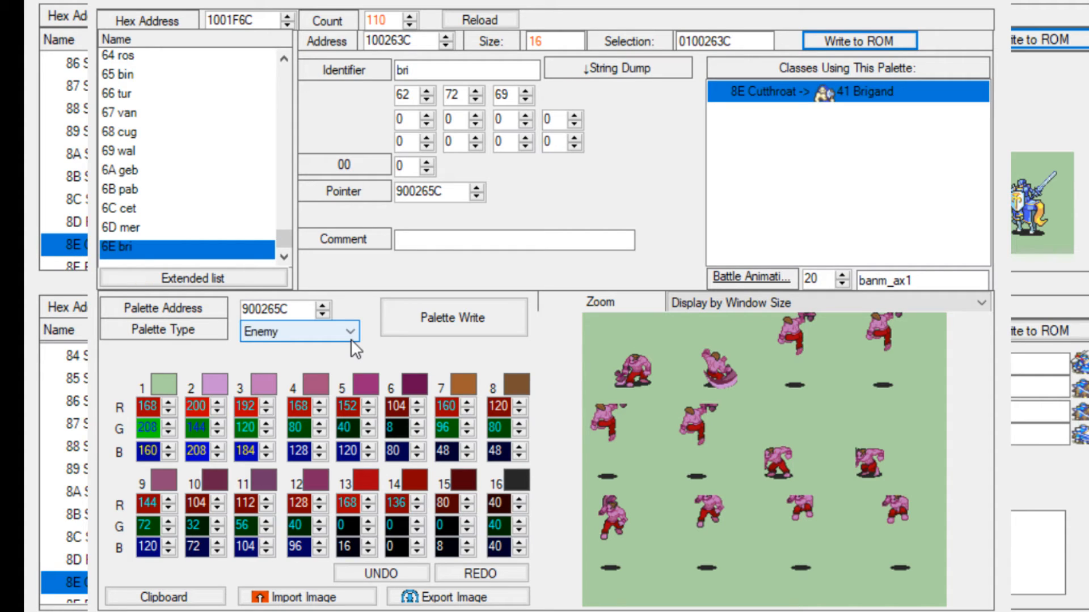
scroll(351, 339, "down", 2)
scroll(350, 339, "up", 3)
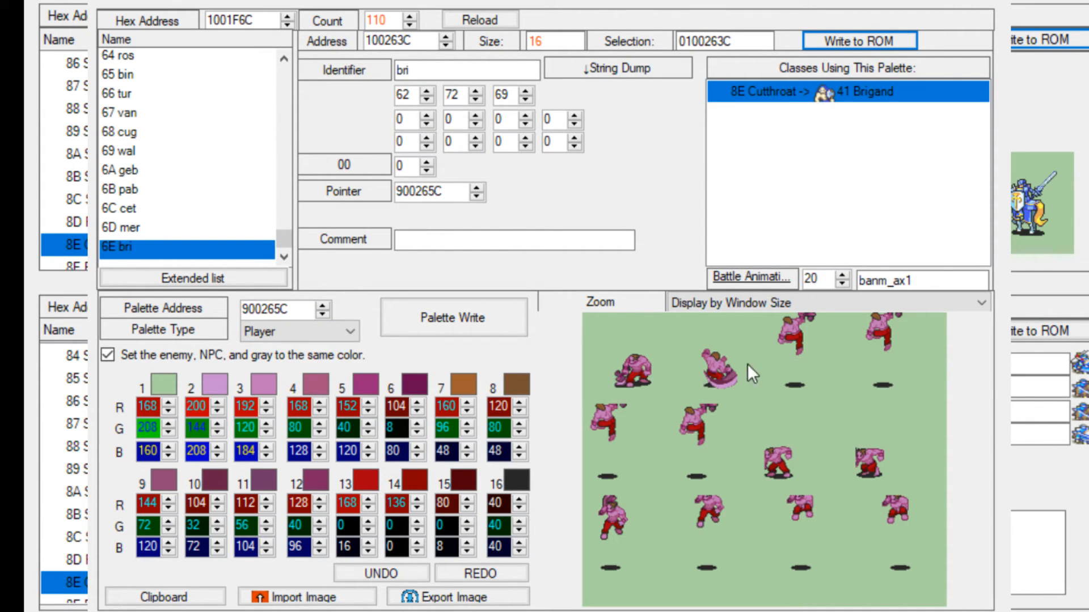
scroll(335, 339, "down", 2)
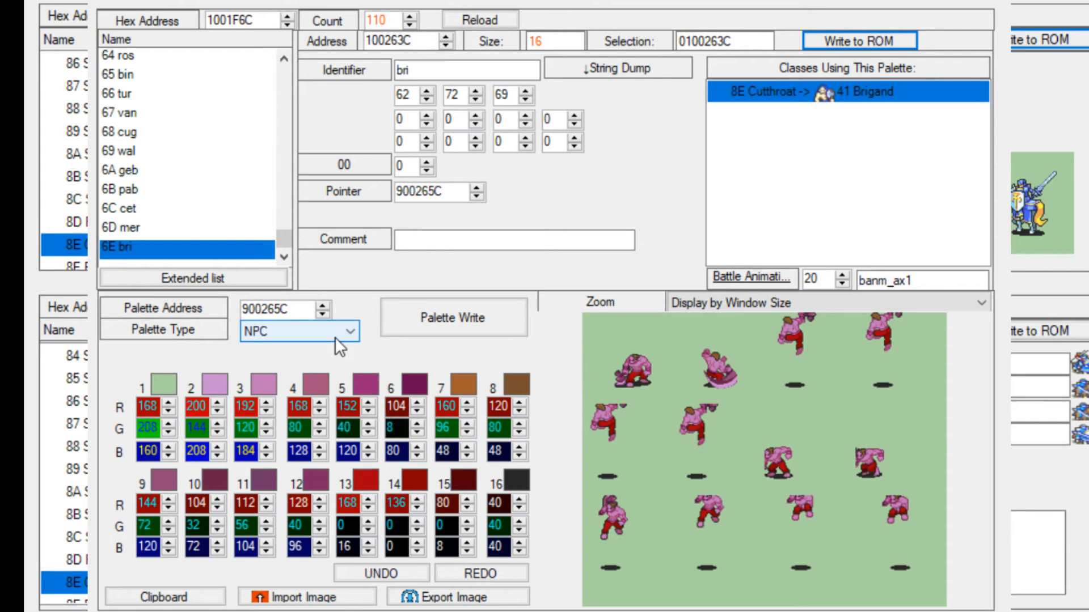
scroll(338, 336, "down", 1)
scroll(349, 332, "up", 3)
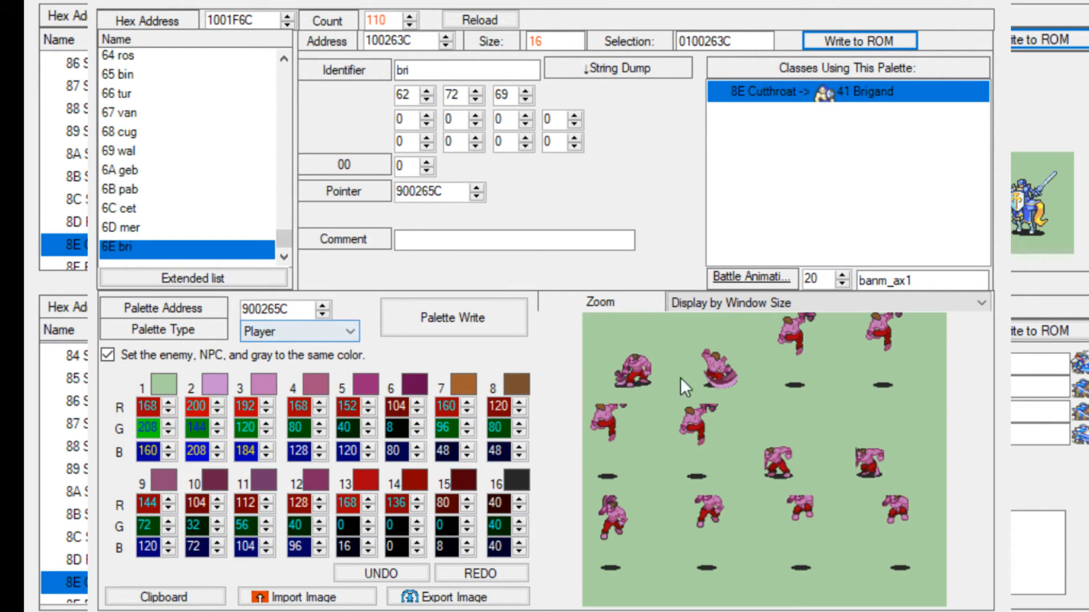
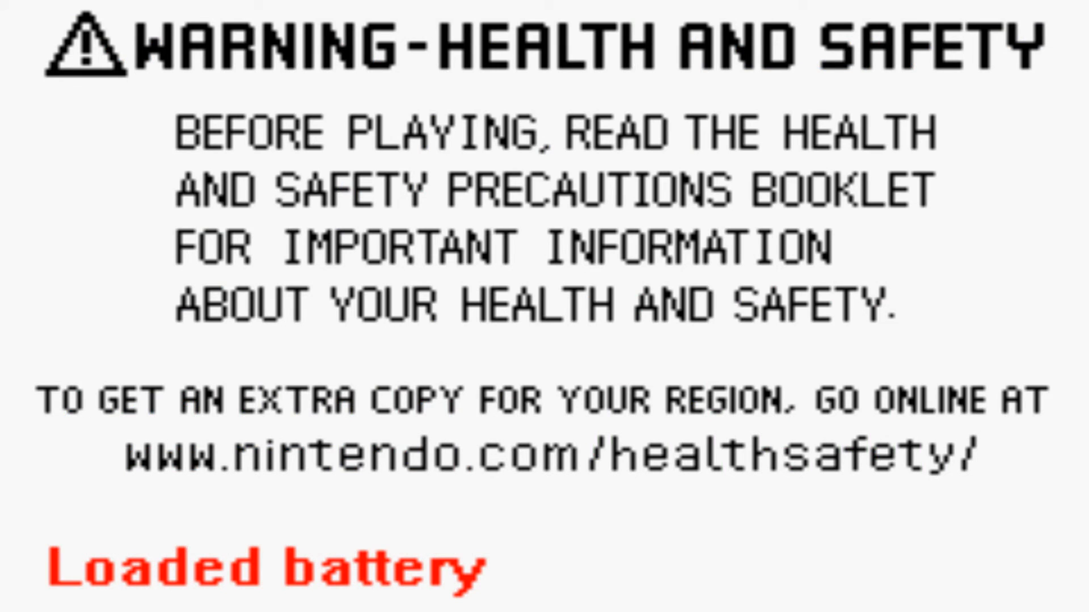
Switch to the GBA emulator and resume the suspended chapter "Ch.2: The Protected" to test the palette
key("Return")
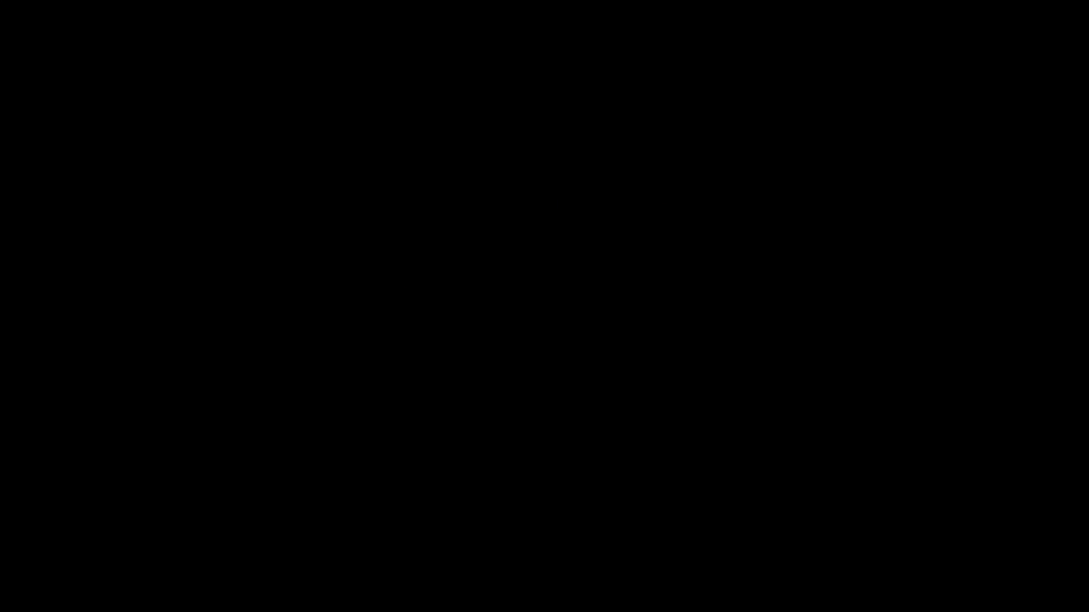
key("Return")
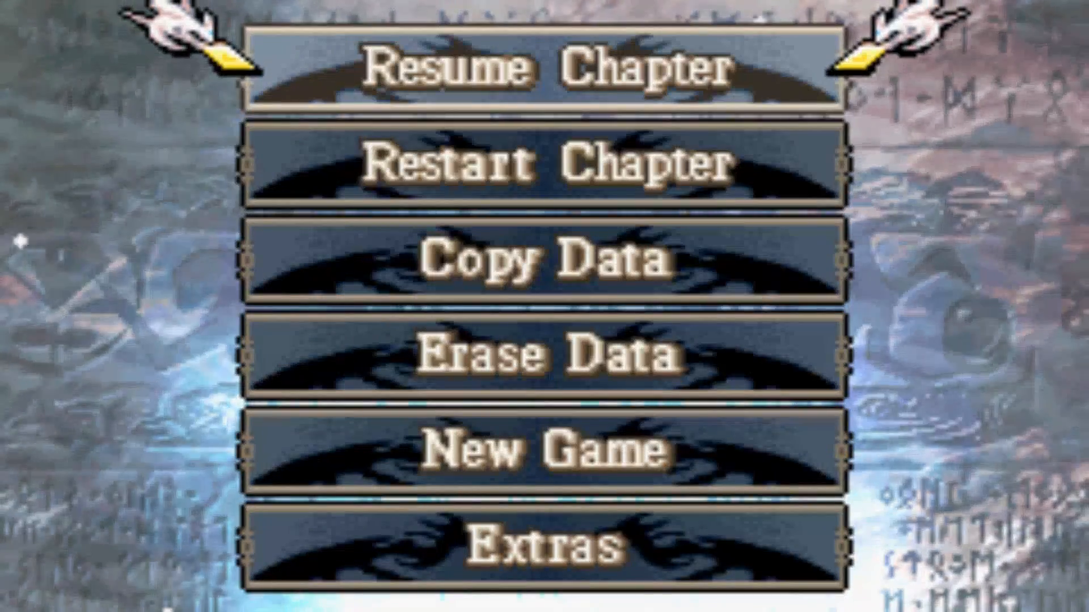
key("Return")
key("Return")
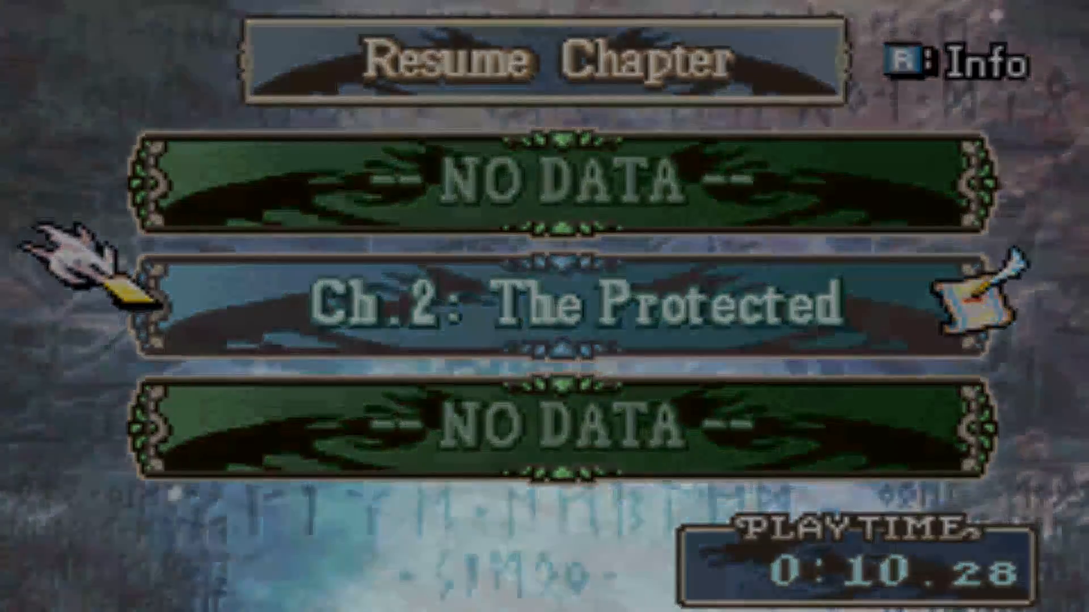
Look over the map south of the party, where the enemy Cutthroats stand
key("Left")
key("Down")
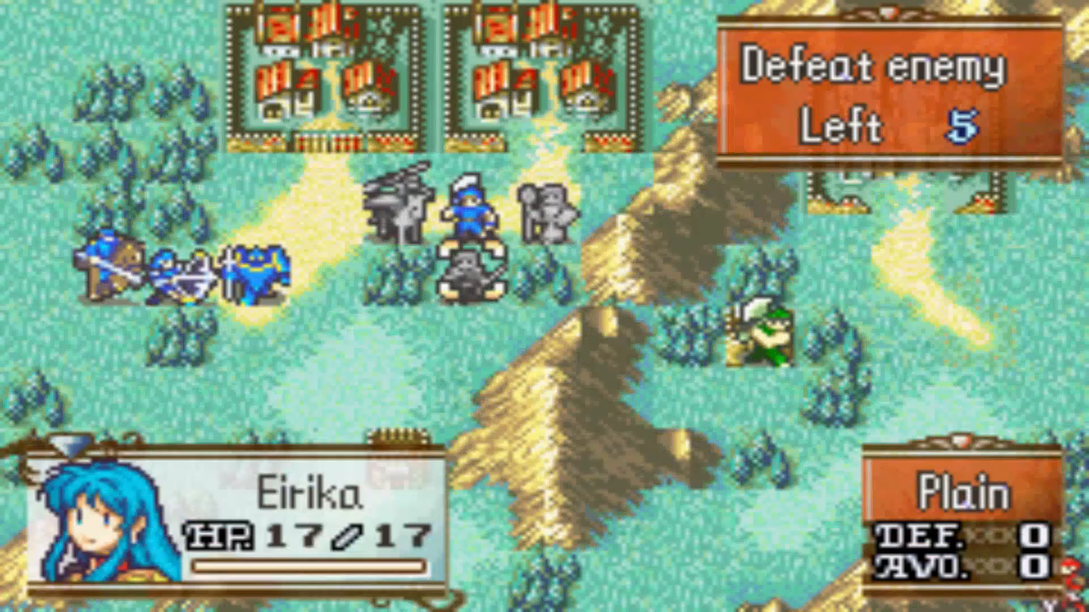
key("Down")
key("Down")
key("Down")
key("Down")
key("Down")
key("Down")
key("Down")
key("Down")
key("Down")
key("Down")
key("Left")
key("Up")
key("Up")
key("Up")
key("Up")
key("Up")
key("Up")
key("Left")
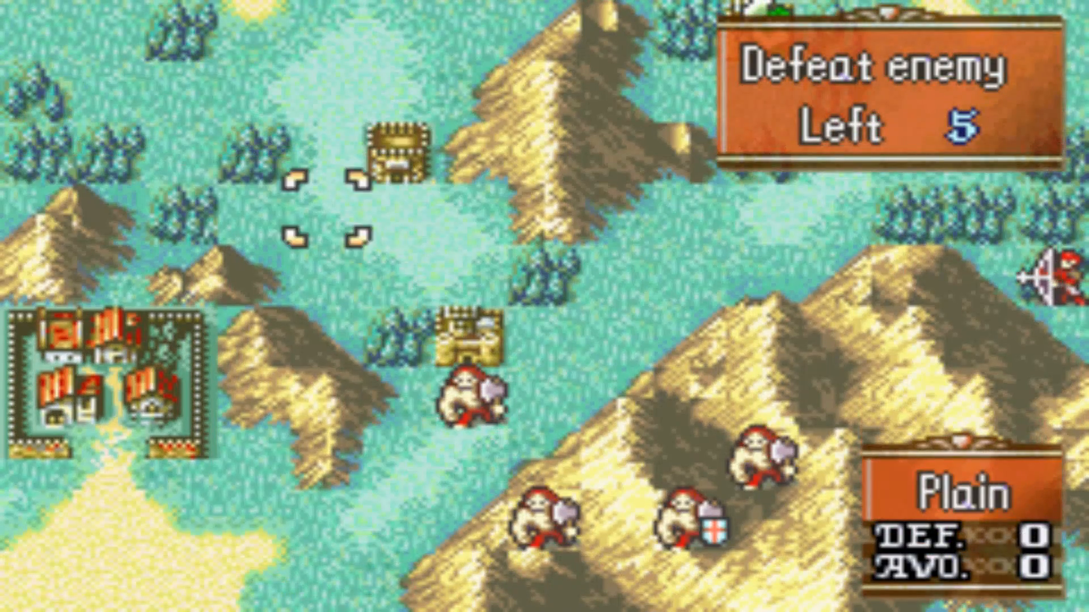
Move the blue archer southeast to the plain tile directly above the nearest fort
key("Up")
key("Up")
key("Left")
key("Up")
key("Left")
key("Up")
key("Return")
key("Down")
key("Right")
key("Down")
key("Right")
key("Right")
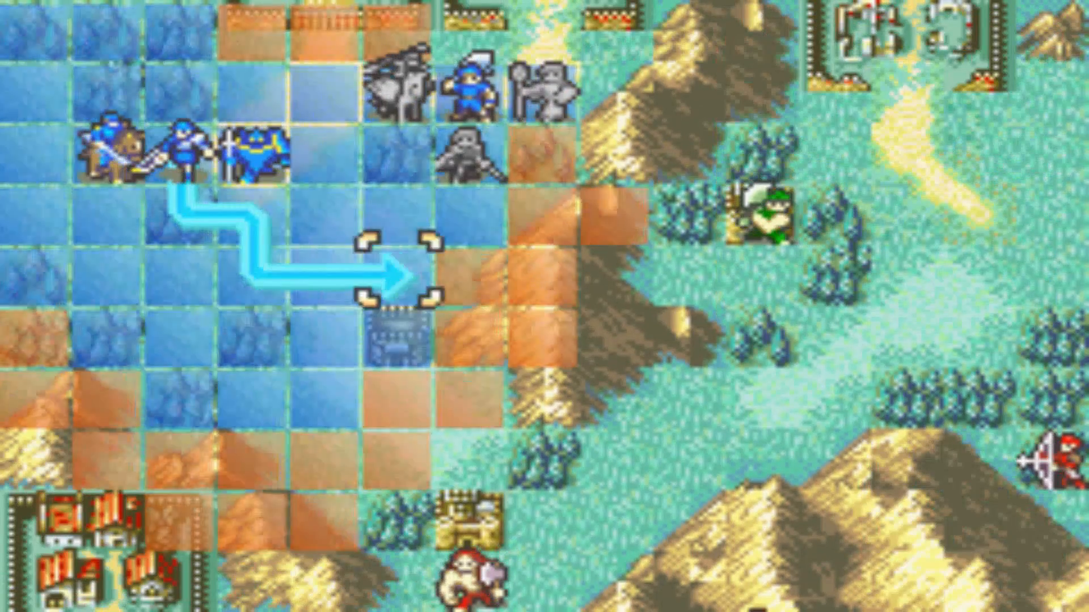
key("Right")
key("Left")
key("Return")
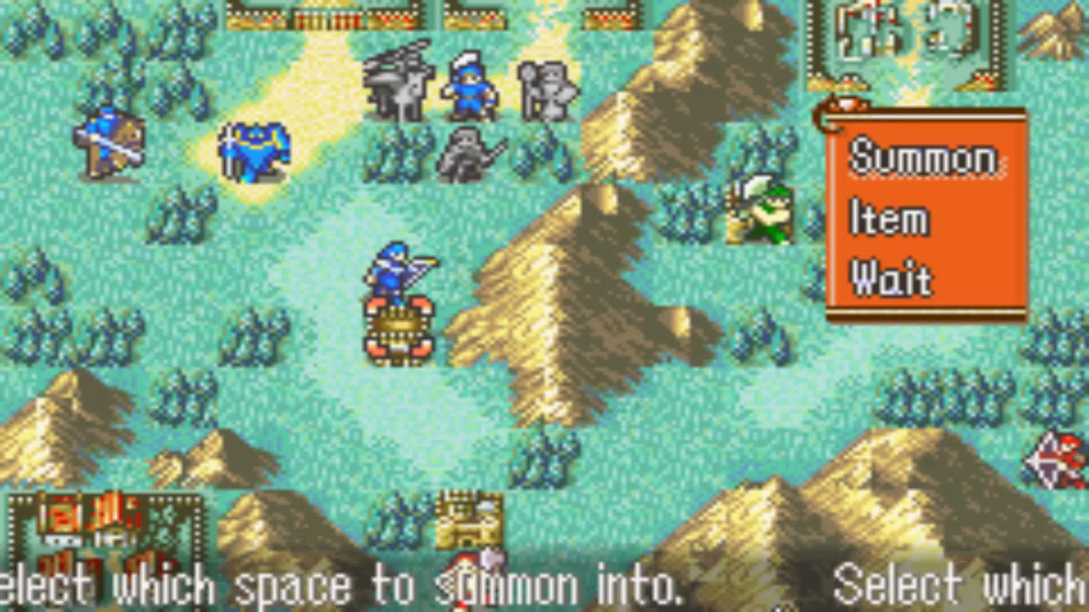
Summon a phantom onto the fort and move the archer one more tile north
key("Return")
key("Return")
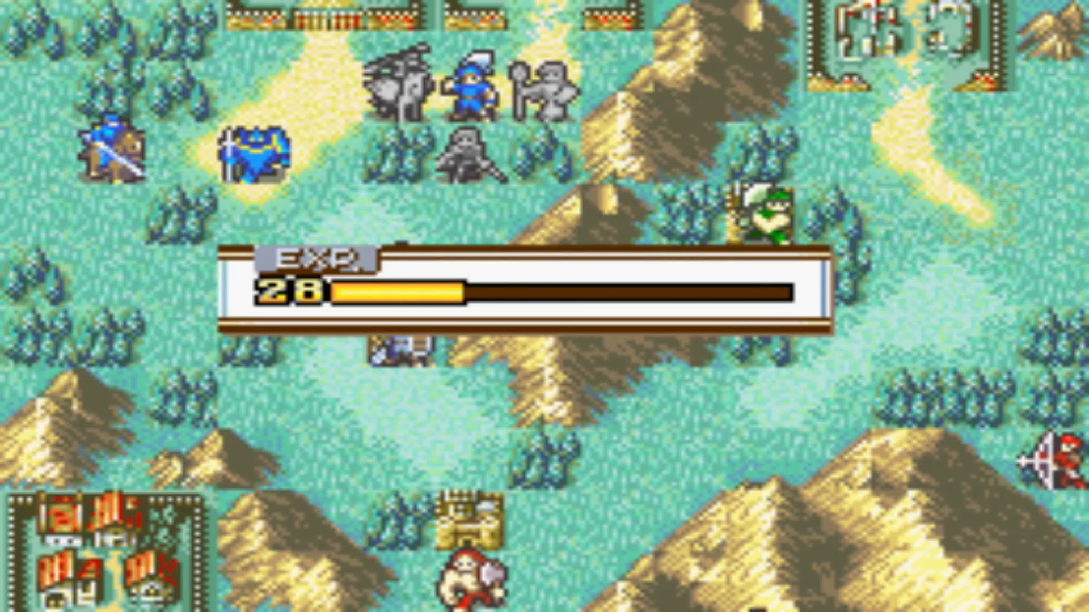
key("Down")
key("Up")
key("Up")
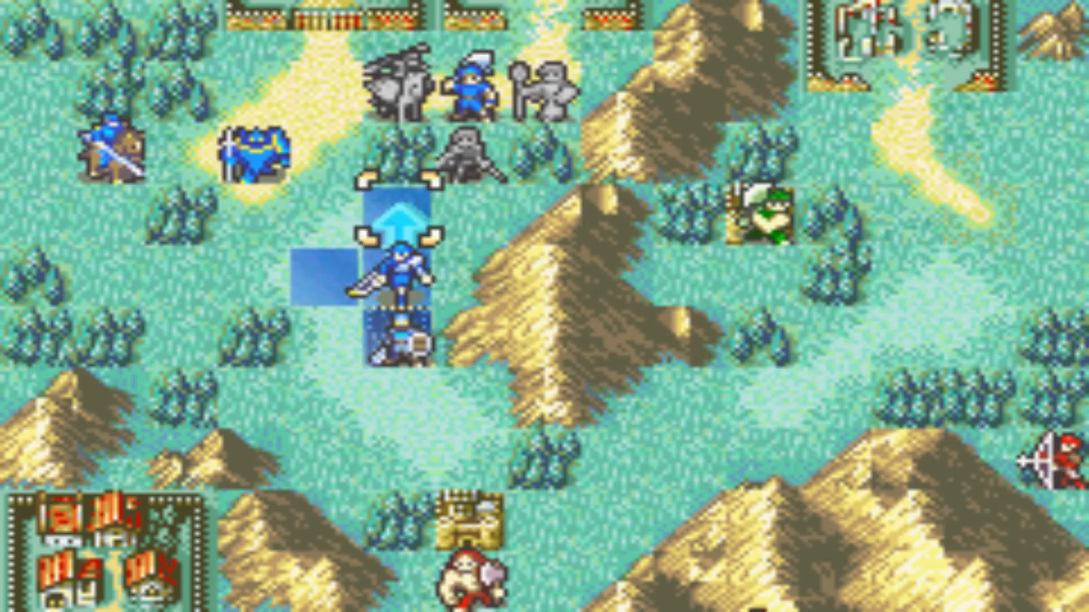
key("Return")
End the archer's turn, then move the phantom onto the southern fort and attack the adjacent Cutthroat
key("Down")
key("Down")
key("Return")
key("Down")
key("Down")
key("Right")
key("Down")
key("Return")
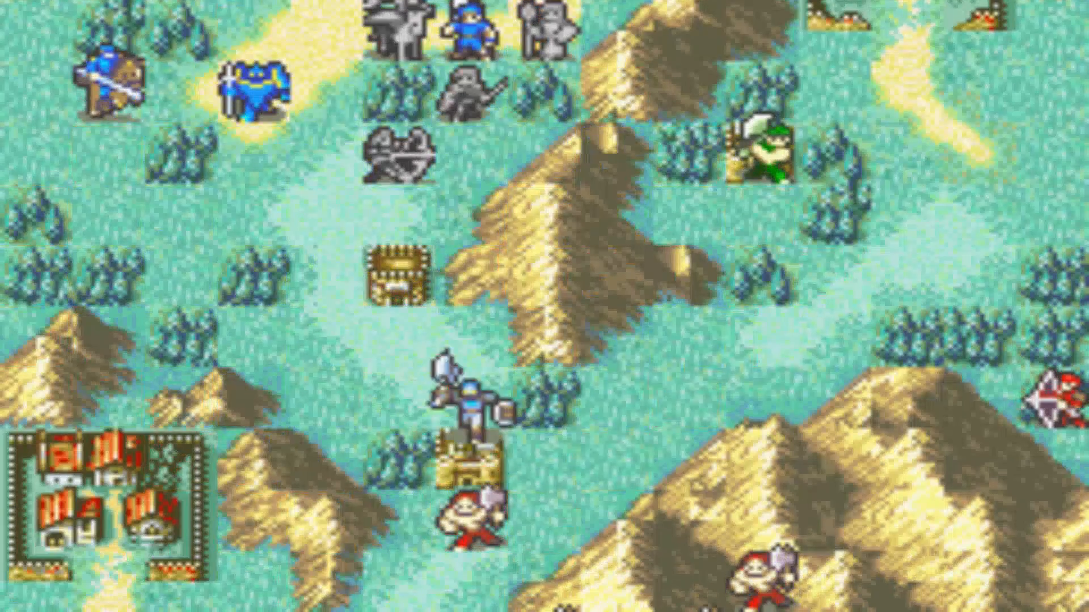
key("Return")
key("Return")
key("Return")
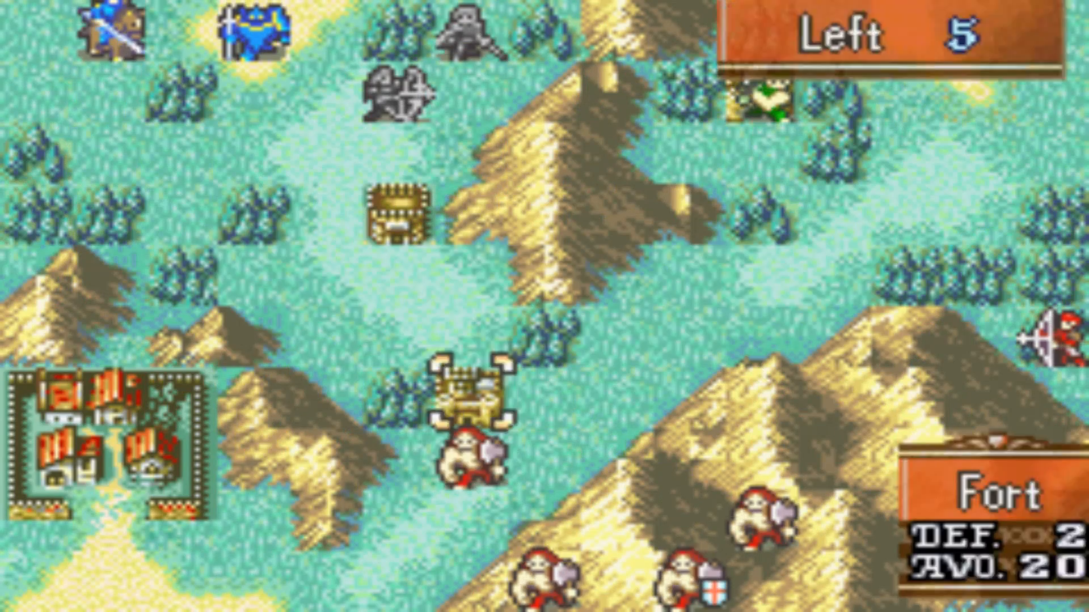
Move the blue mounted knight to the plain tile diagonally southwest of the nearest fort
key("a")
key("Down")
key("Left")
key("Left")
key("Up")
key("Return")
key("Down")
key("Right")
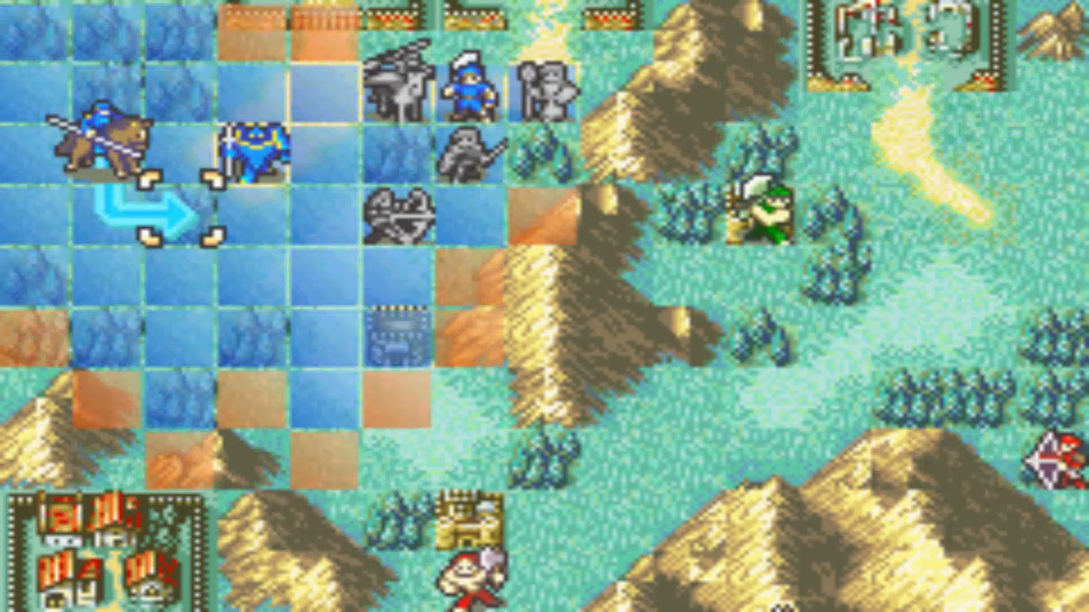
key("Down")
key("Right")
key("Down")
key("Right")
key("Return")
Equip the mounted knight's Iron Sword in place of the lance and end its turn with Wait
key("x")
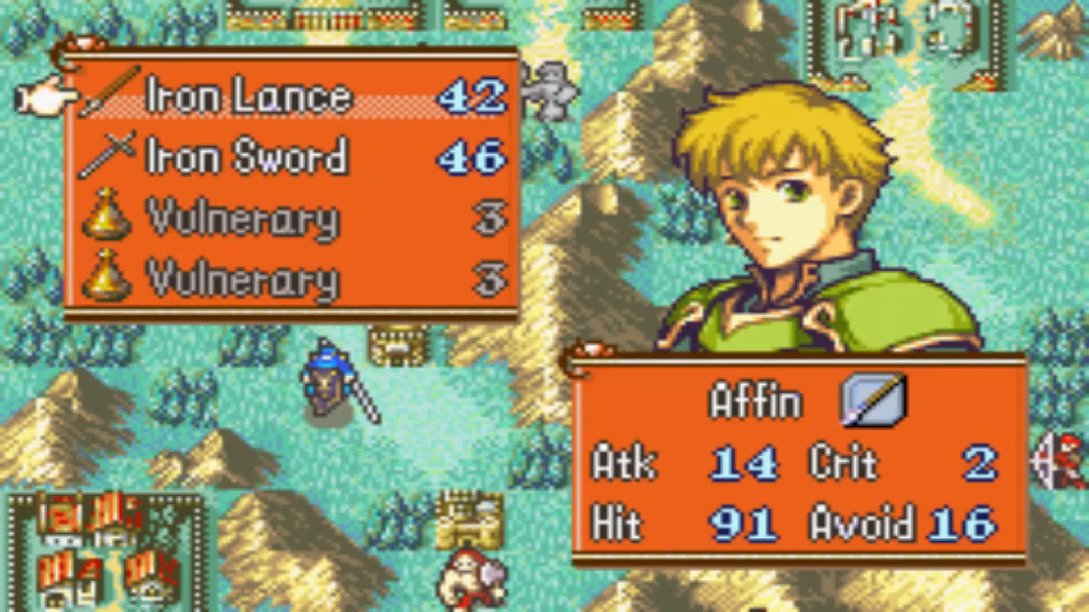
key("Down")
key("x")
key("x")
key("z")
key("Down")
key("x")
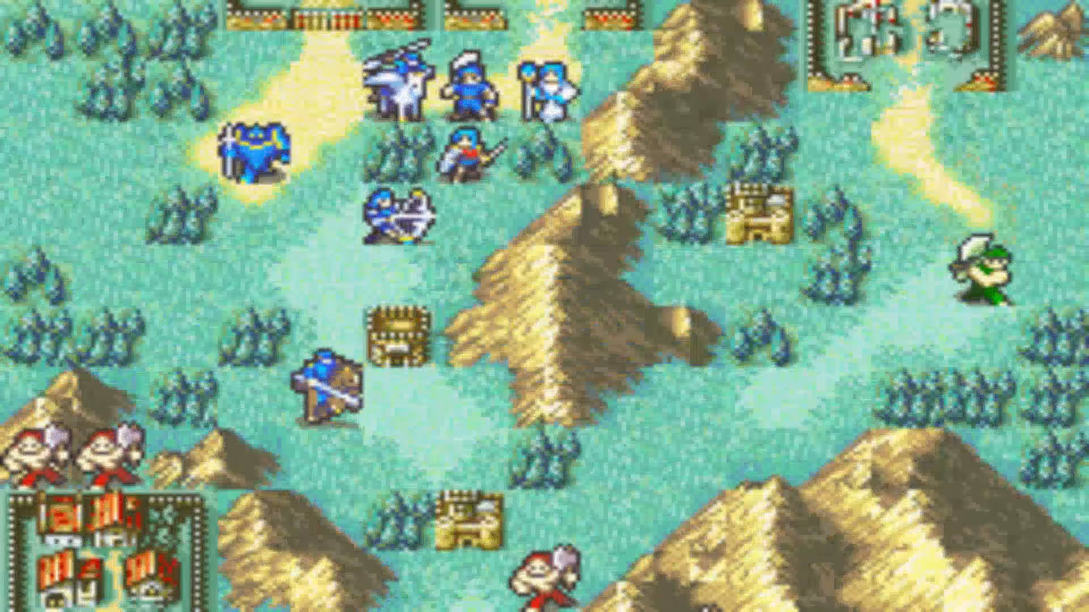
Inspect the enemy Cutthroat standing on the mountain peak to the southeast
key("Down")
key("Down")
key("Right")
key("Down")
key("Down")
key("Down")
key("Right")
key("Right")
key("Up")
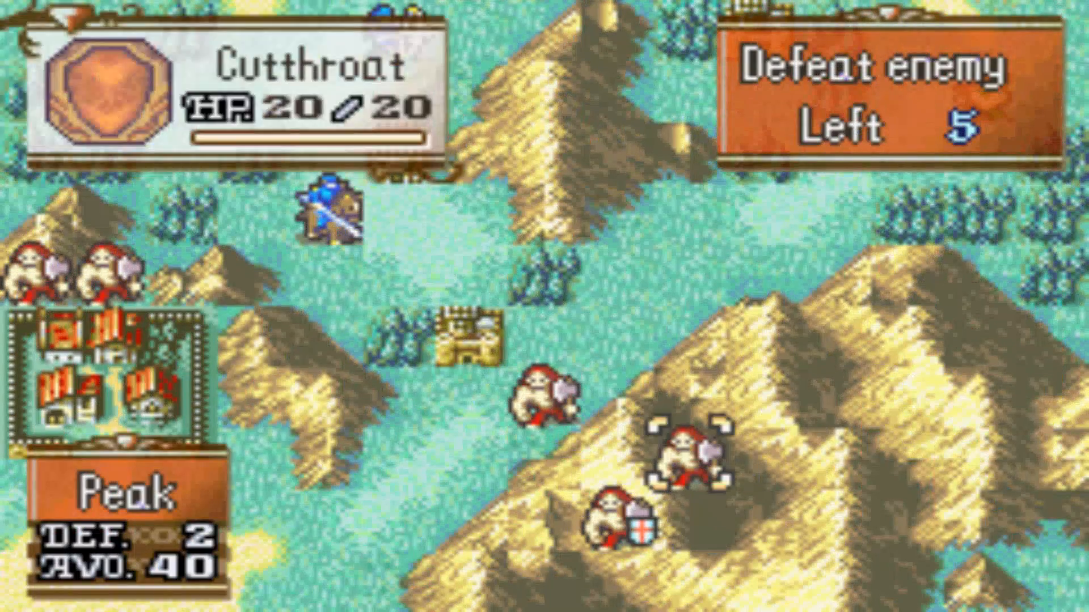
key("Up")
key("Left")
key("Up")
key("Left")
key("Left")
key("Left")
key("Left")
key("Up")
key("Up")
key("Up")
key("Up")
key("Up")
key("Left")
key("Left")
key("Left")
key("Left")
key("Right")
key("Right")
key("Down")
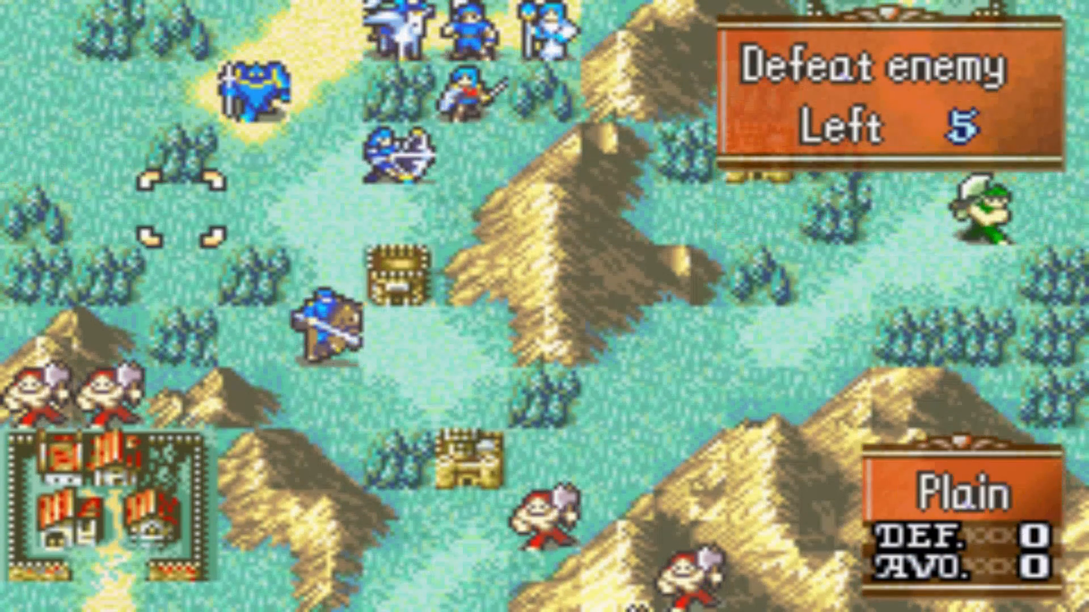
key("Right")
key("Up")
key("Right")
key("Right")
key("Right")
key("Right")
key("Right")
key("Right")
key("Down")
key("Right")
key("Right")
key("Right")
key("Right")
key("Down")
key("Down")
key("Down")
key("Down")
key("Up")
key("Right")
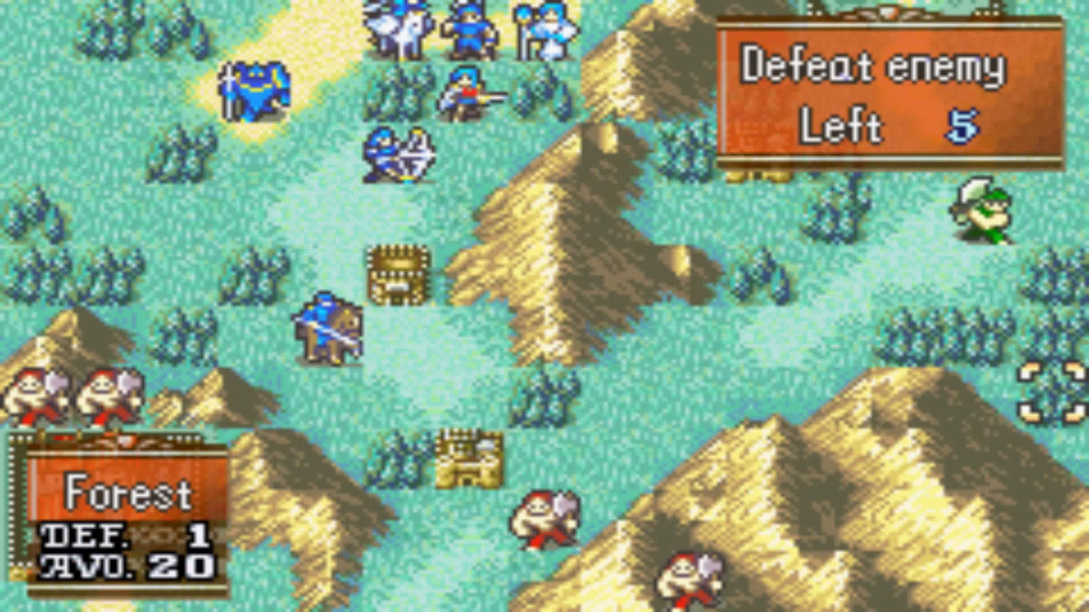
key("Up")
key("Up")
key("Left")
key("Up")
key("Up")
key("Up")
key("Up")
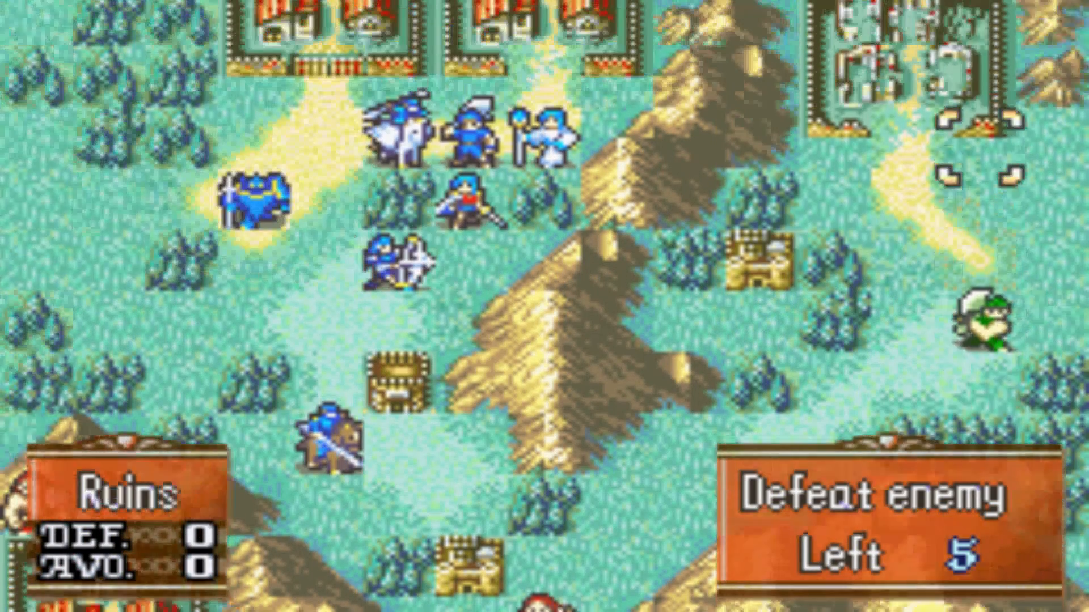
key("Up")
key("Left")
key("Left")
key("Left")
key("Left")
key("Left")
key("Left")
key("Left")
key("Left")
key("Left")
key("Left")
key("Left")
key("Left")
key("Left")
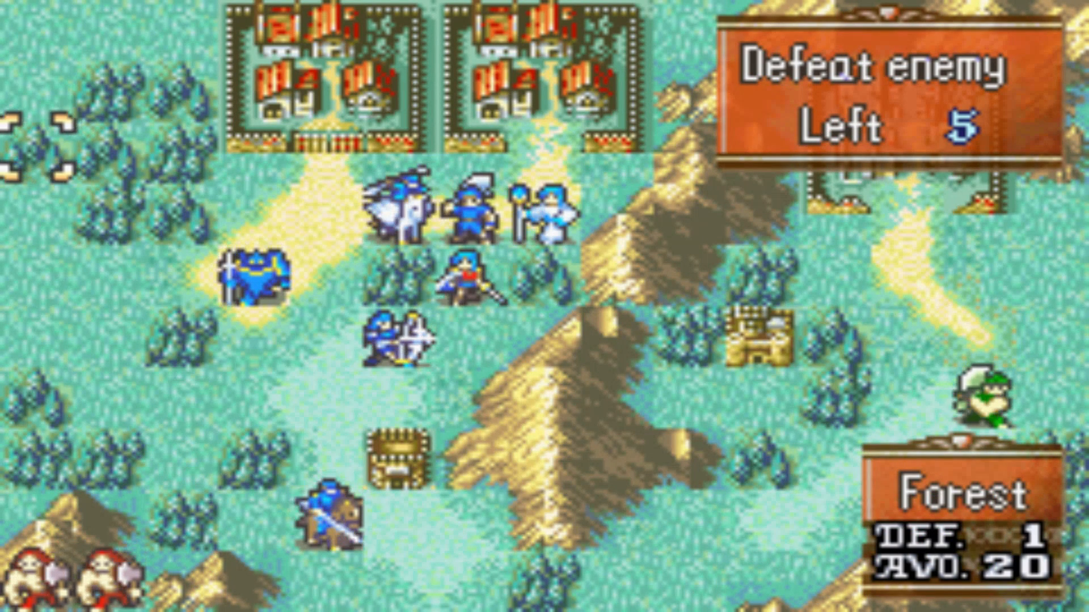
Survey the terrain between the mounted knight and the enemy Cutthroats around the southern fort
key("Down")
key("Down")
key("Down")
key("Down")
key("Down")
key("Down")
key("Right")
key("Right")
key("Right")
key("Right")
key("Right")
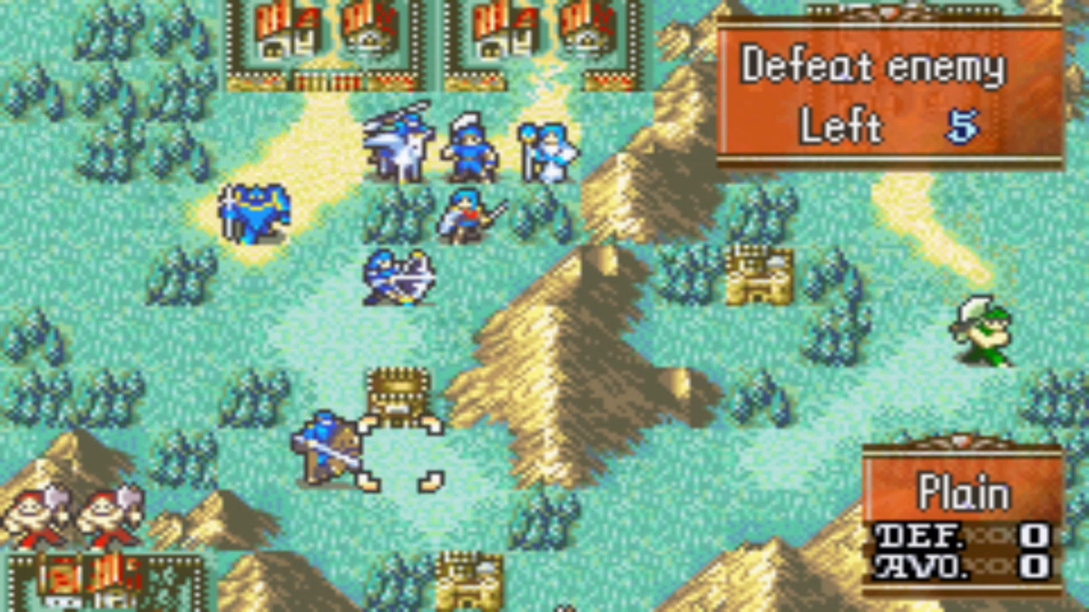
key("Right")
key("Right")
key("Down")
key("Down")
key("Down")
key("Up")
key("Left")
key("Left")
key("Left")
key("Up")
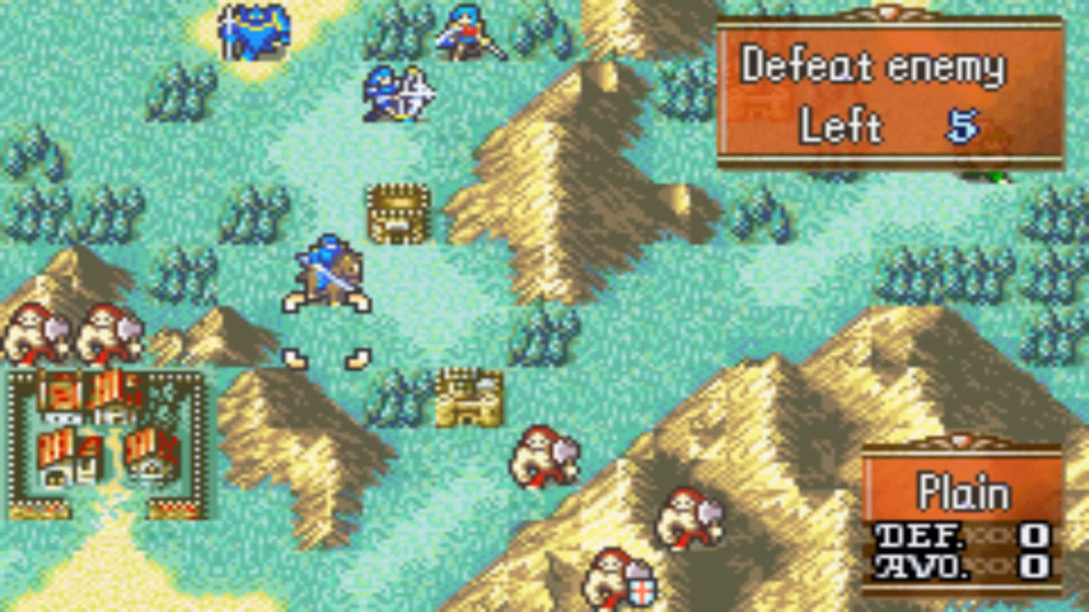
key("Up")
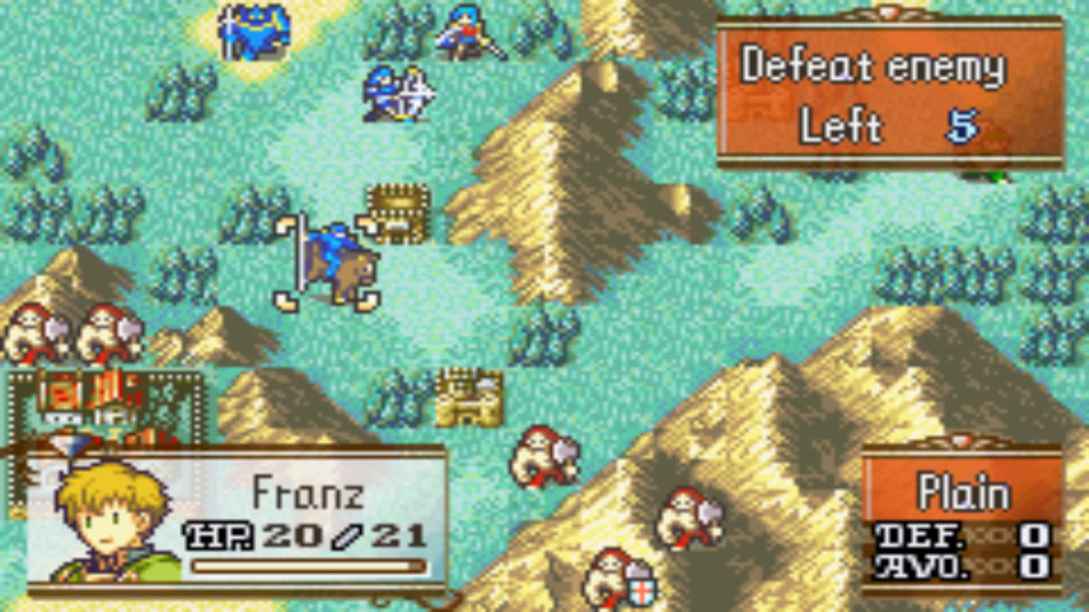
Move the axe fighter to the plain tile between the archer and the nearest fort and end its turn with Wait
key("Up")
key("Up")
key("Up")
key("Up")
key("Up")
key("Right")
key("Right")
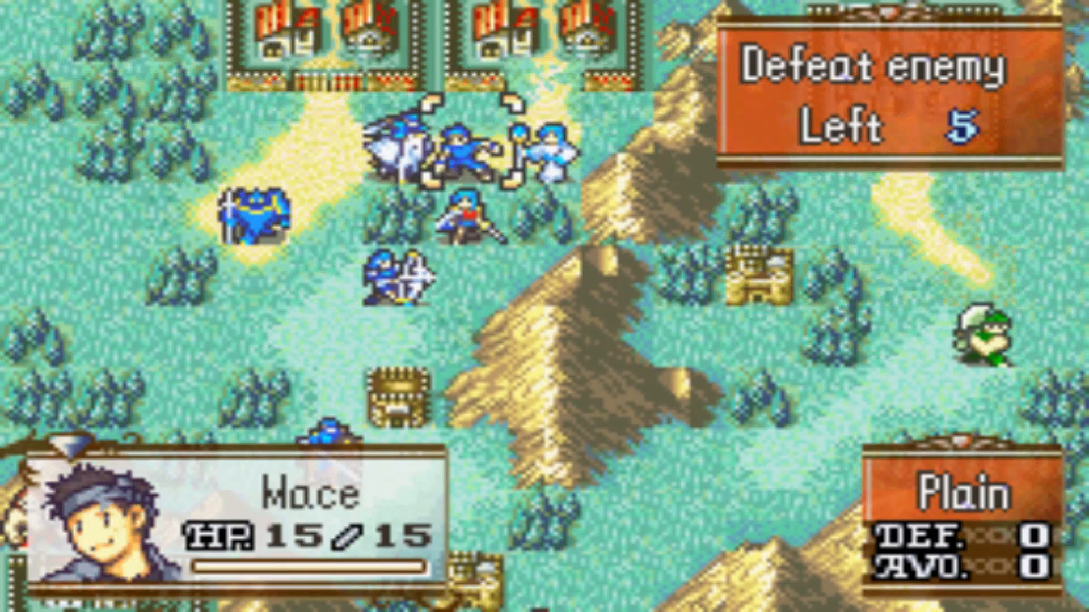
key("s")
key("x")
key("z")
key("Left")
key("Down")
key("Down")
key("Down")
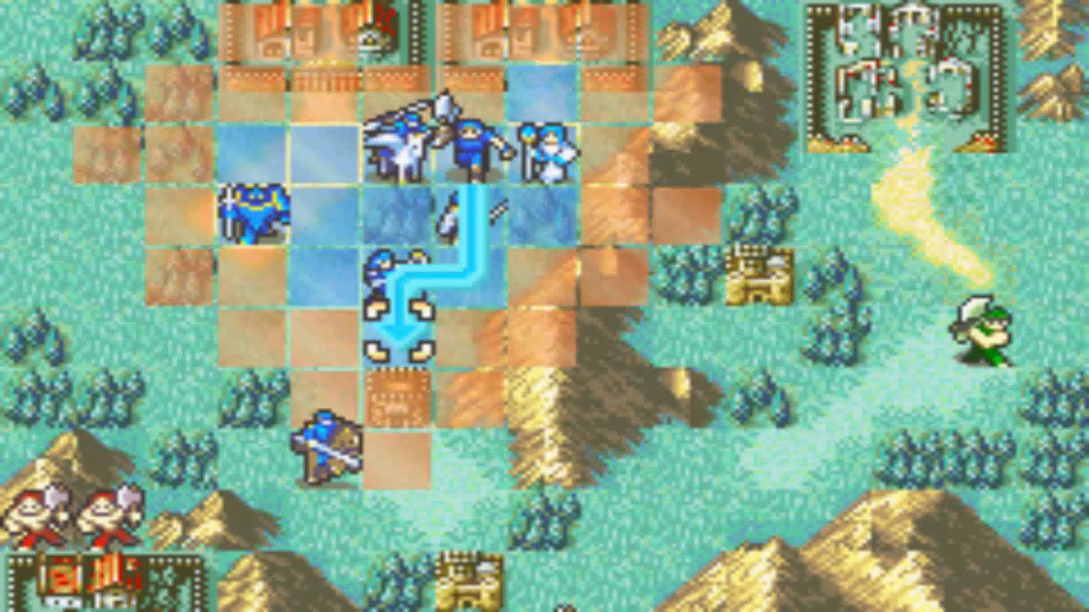
key("z")
key("Up")
key("z")
key("Down")
key("Down")
key("Left")
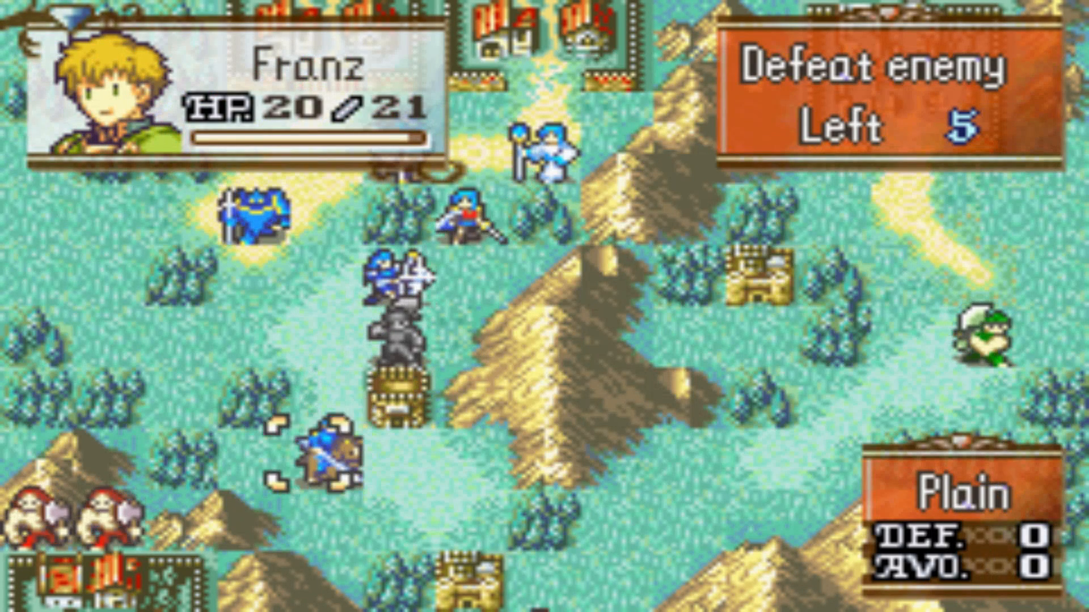
key("Down")
key("Left")
key("Left")
key("Left")
key("Down")
key("Down")
key("Right")
key("Right")
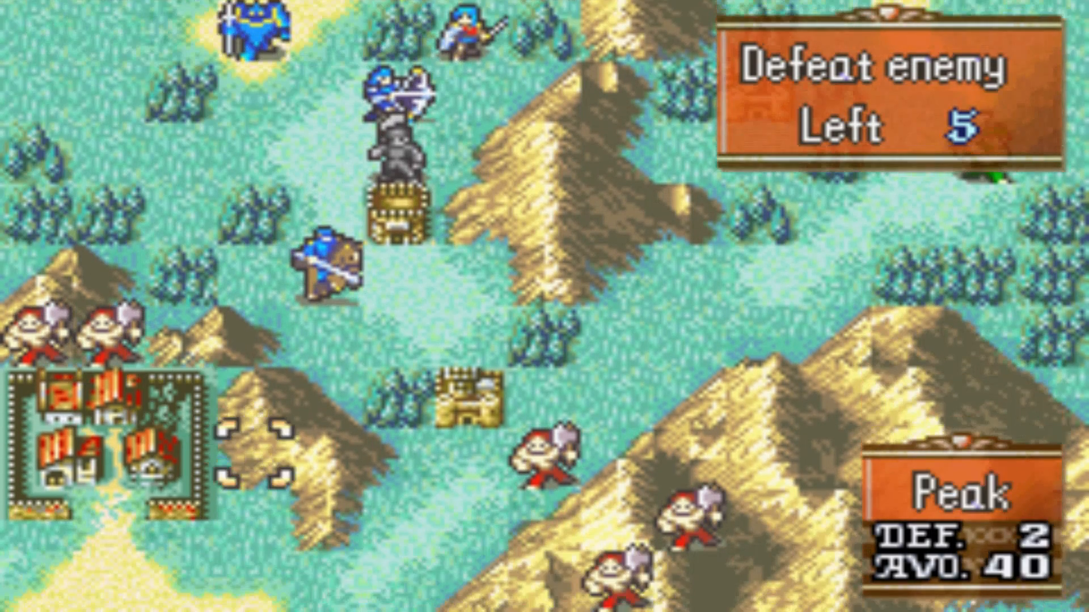
key("Right")
key("Up")
key("Up")
key("Up")
key("Down")
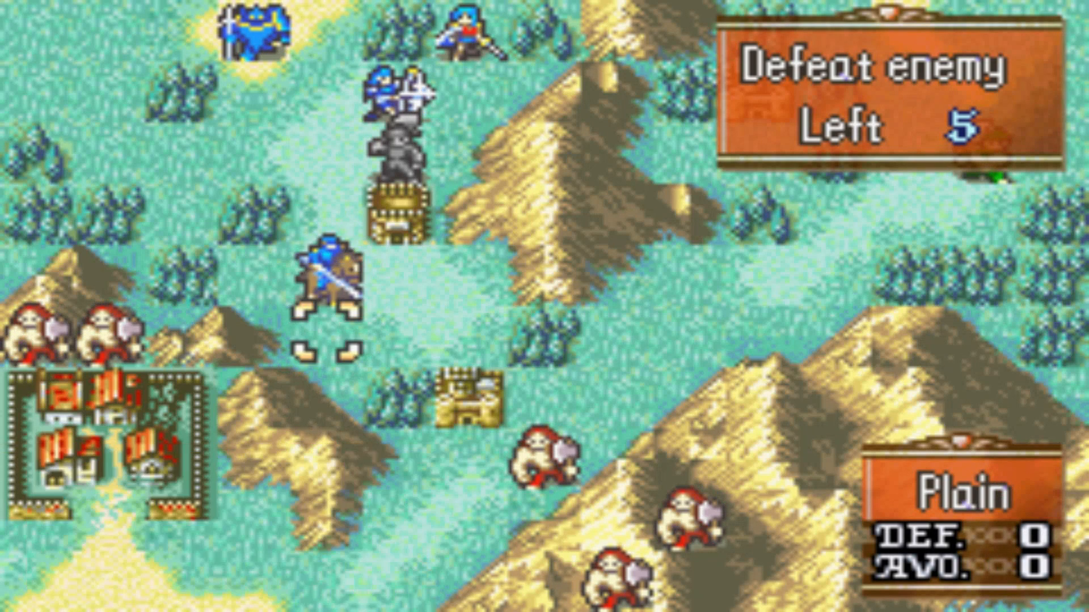
key("Up")
key("Down")
key("Up")
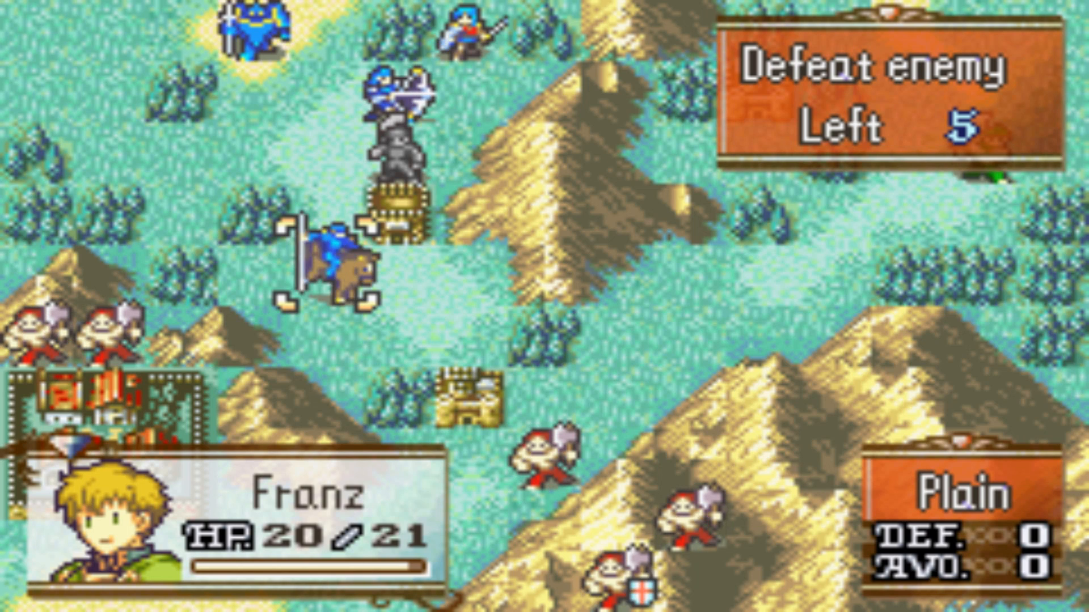
key("Up")
key("Right")
key("Up")
key("Down")
key("Down")
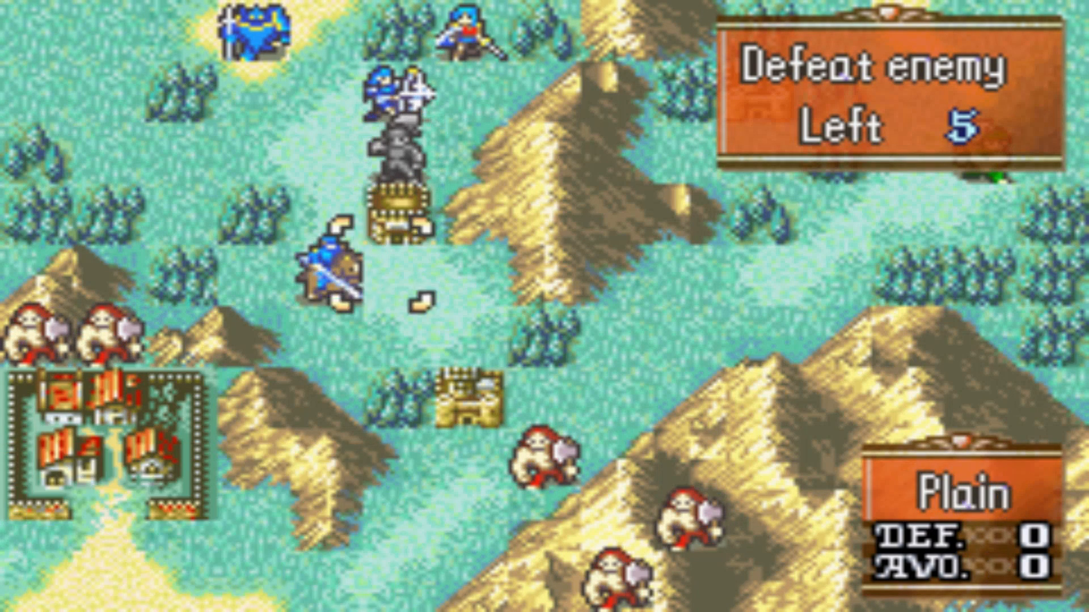
key("Left")
key("Up")
key("Up")
key("Right")
key("Down")
key("Left")
key("Down")
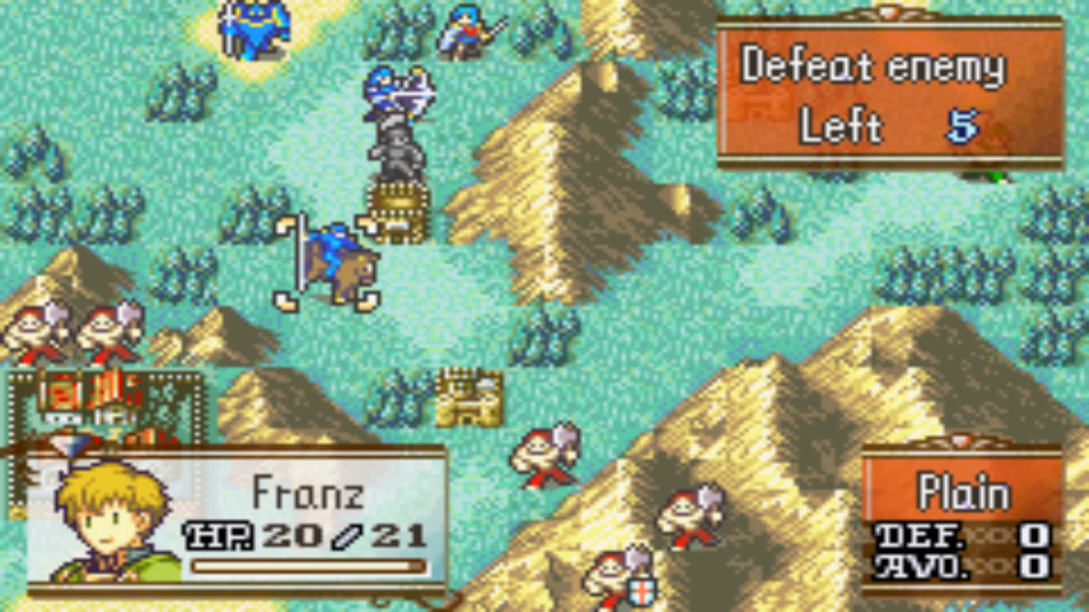
key("Up")
key("Right")
key("Up")
key("Down")
key("Down")
key("Left")
key("Up")
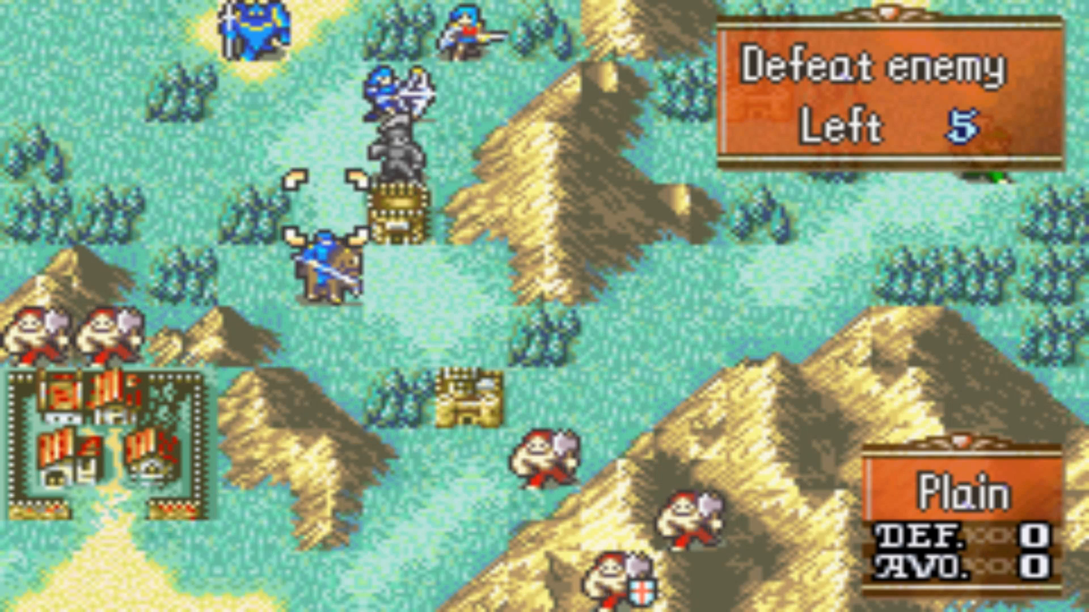
key("Right")
key("Up")
key("Left")
key("Down")
key("Right")
key("Down")
key("Left")
key("Right")
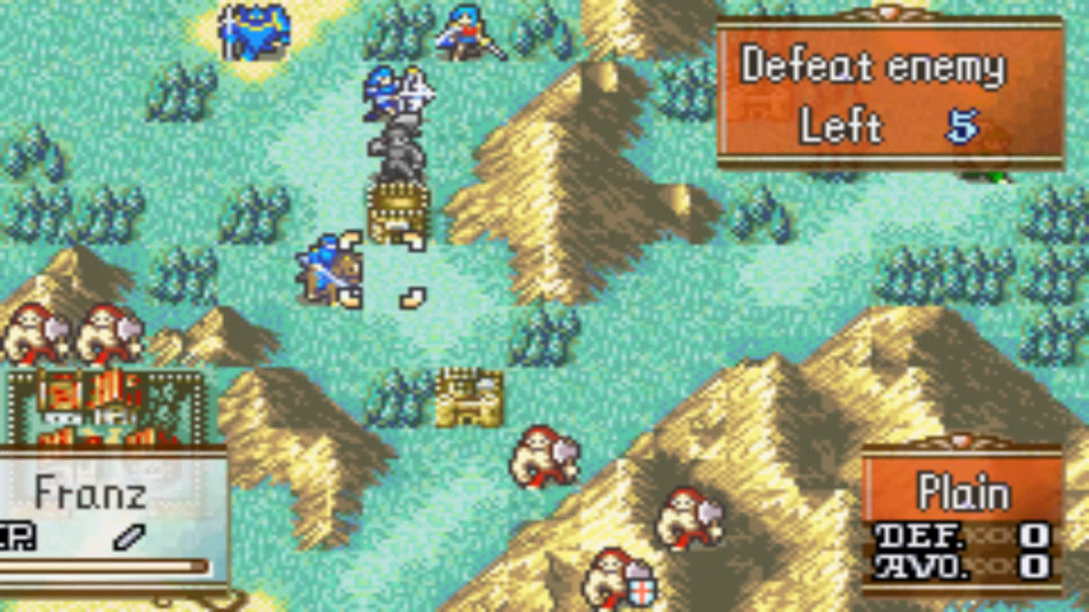
key("Up")
key("Up")
key("Left")
key("Up")
key("Right")
key("Down")
key("Up")
key("Right")
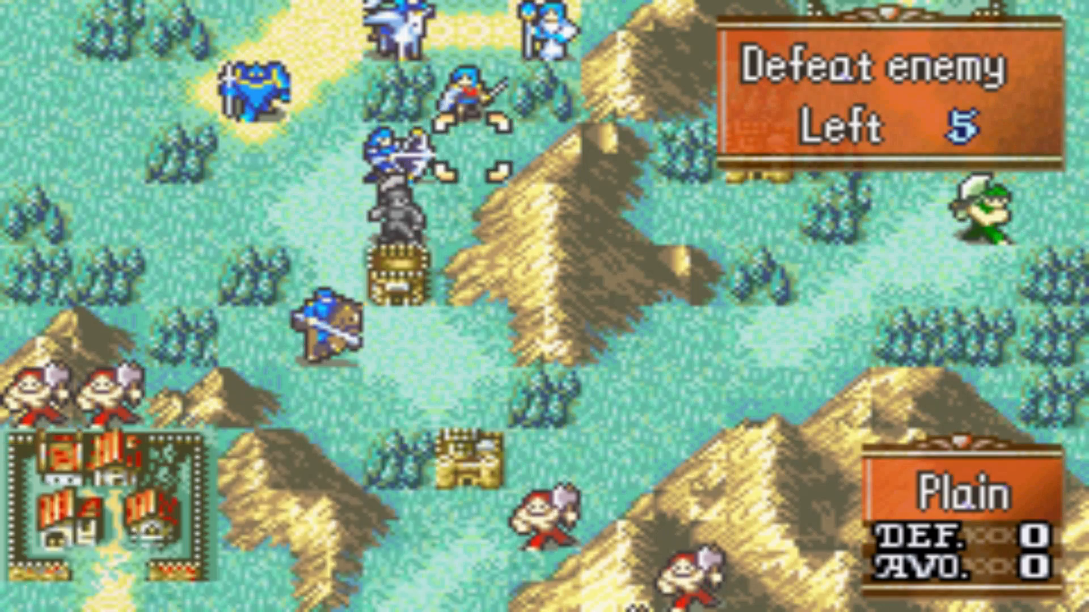
Survey the eastern side of the map and the enemy Cutthroats' positions on the southern mountains
key("Up")
key("Up")
key("Up")
key("Right")
key("Right")
key("Right")
key("Right")
key("Right")
key("Right")
key("Right")
key("Right")
key("Down")
key("Down")
key("Down")
key("Down")
key("Left")
key("Down")
key("Down")
key("Down")
key("Down")
key("Down")
key("Down")
key("Down")
key("Left")
key("Left")
key("Left")
key("Left")
key("Left")
key("Left")
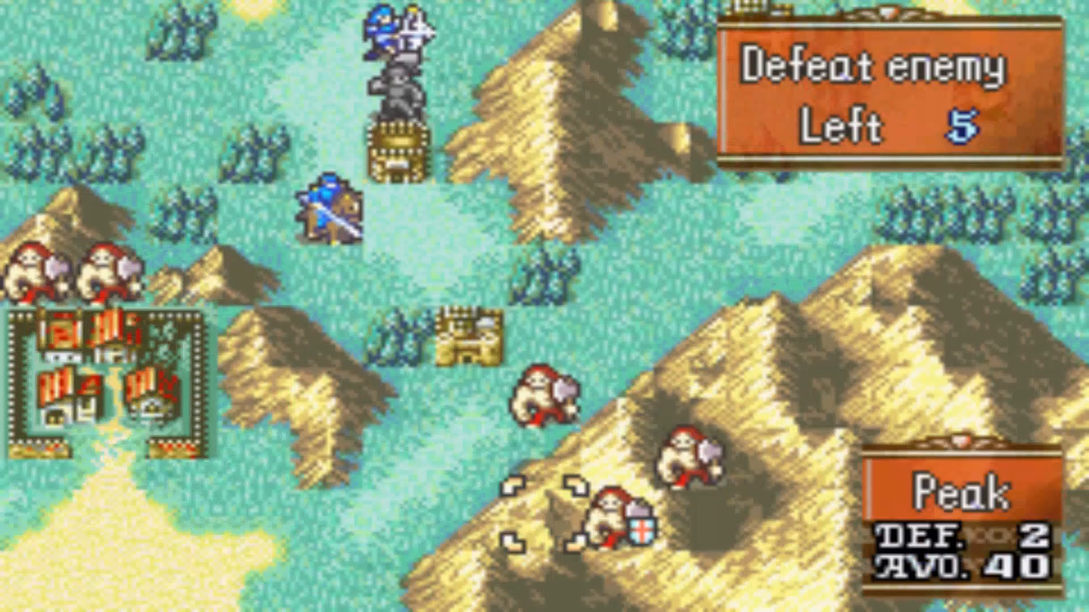